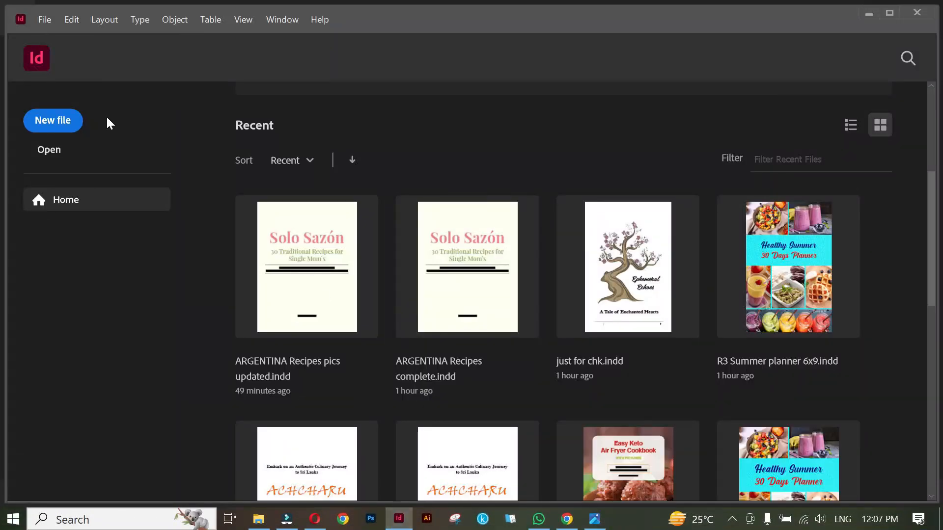
- Create a one-page 7.125 × 10.25 in portrait document with facing pages, one column and 0.76 in margins on all sides
click(58, 123)
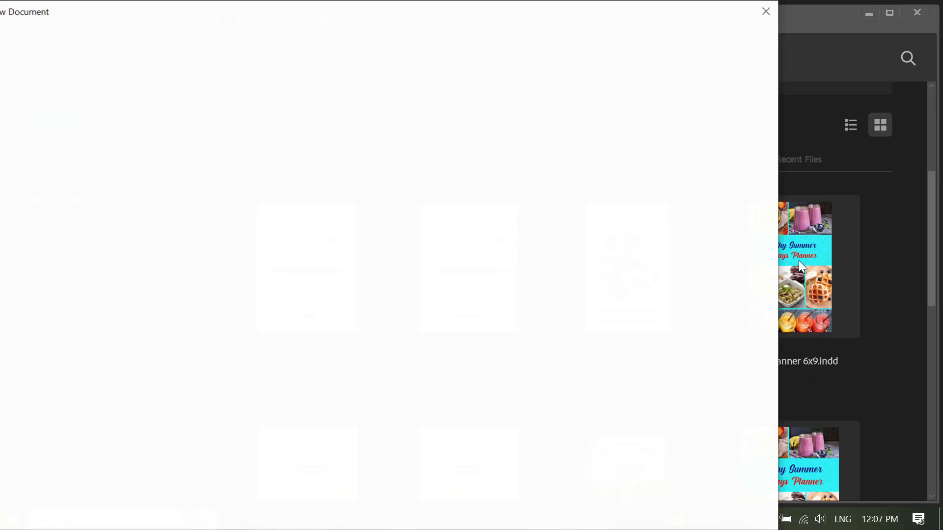
click(707, 147)
click(715, 219)
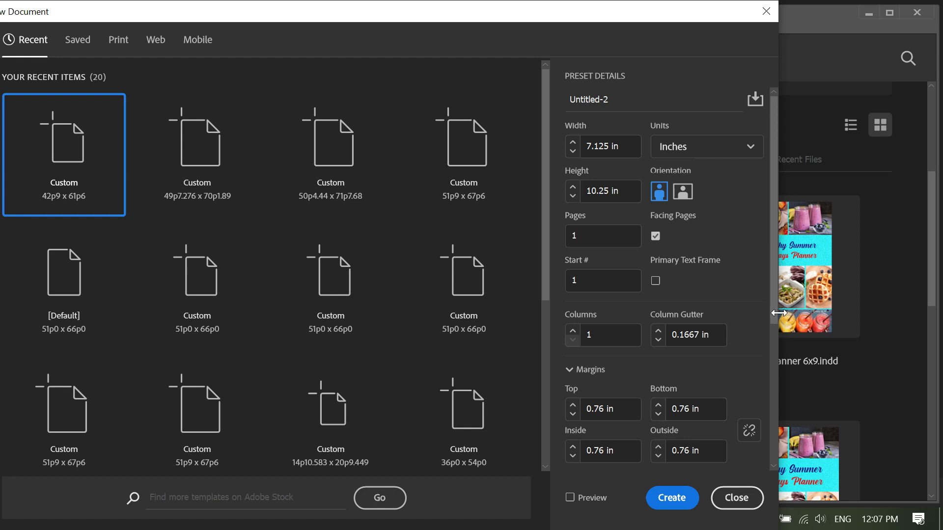
drag(775, 312, 771, 344)
click(682, 499)
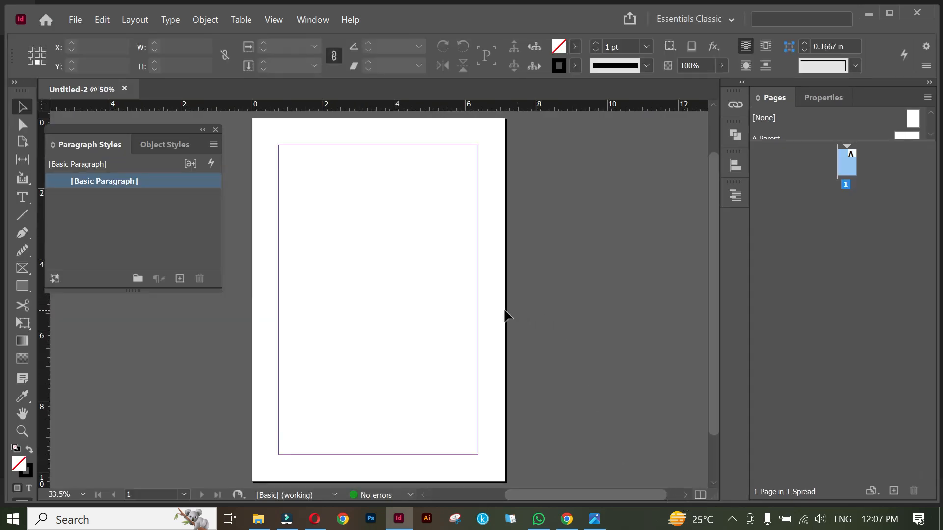
drag(432, 298, 449, 297)
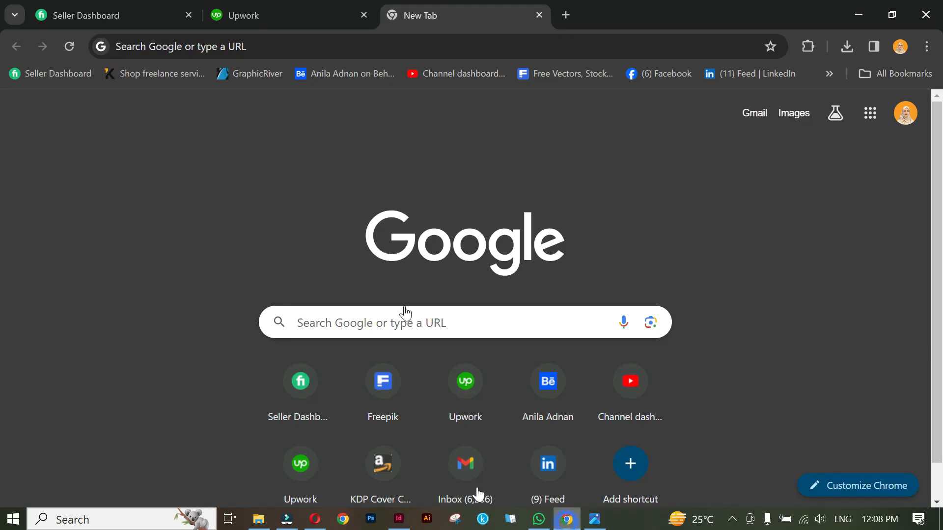
- Switch to Chrome, search Google Images for "keto diet color palette" and open the Keto Color Palette image from Color Hex Color Codes
click(398, 43)
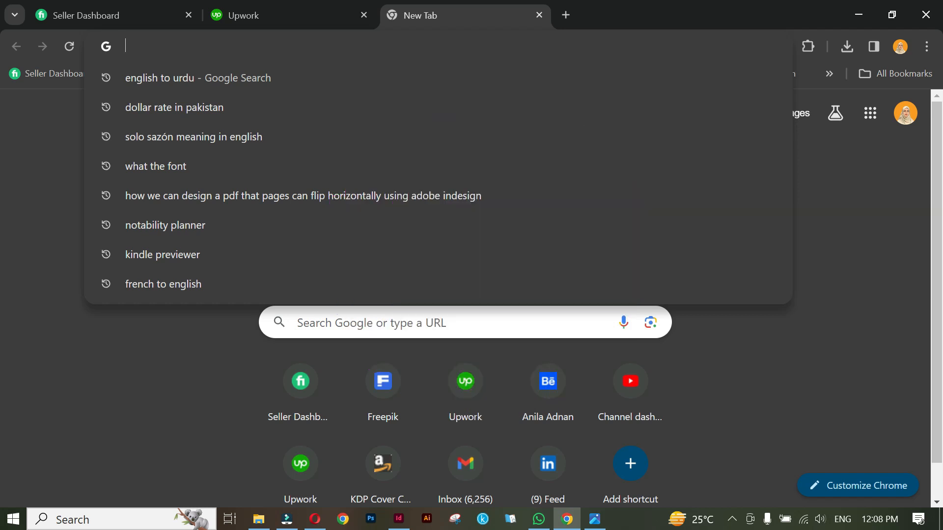
text(keto diet color palate)
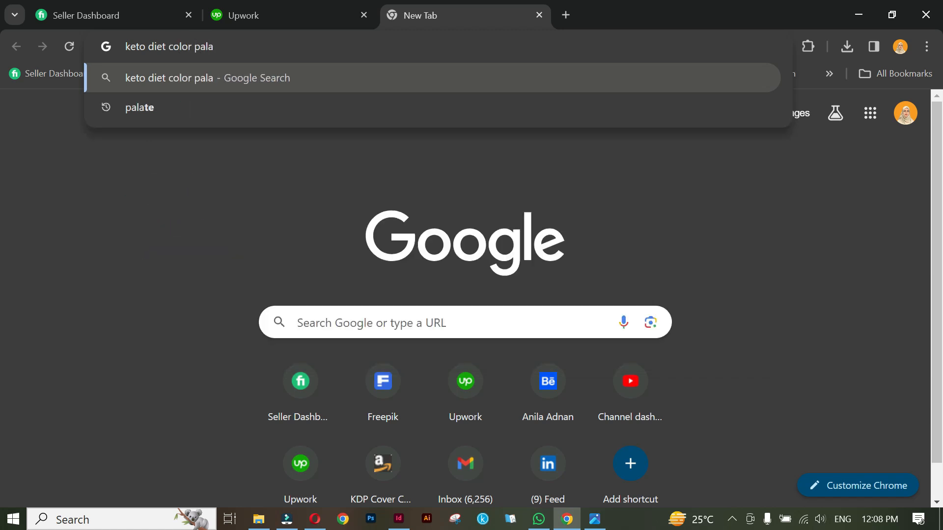
key(Return)
click(134, 128)
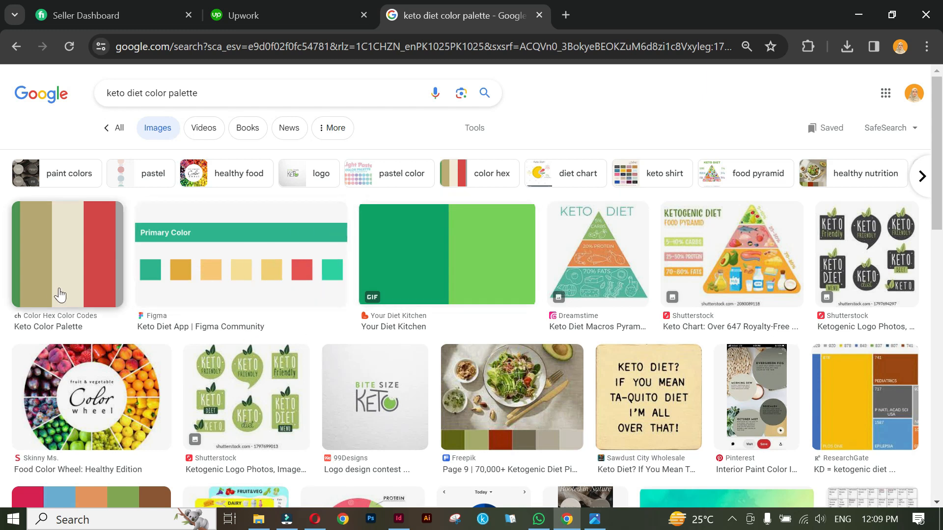
click(121, 263)
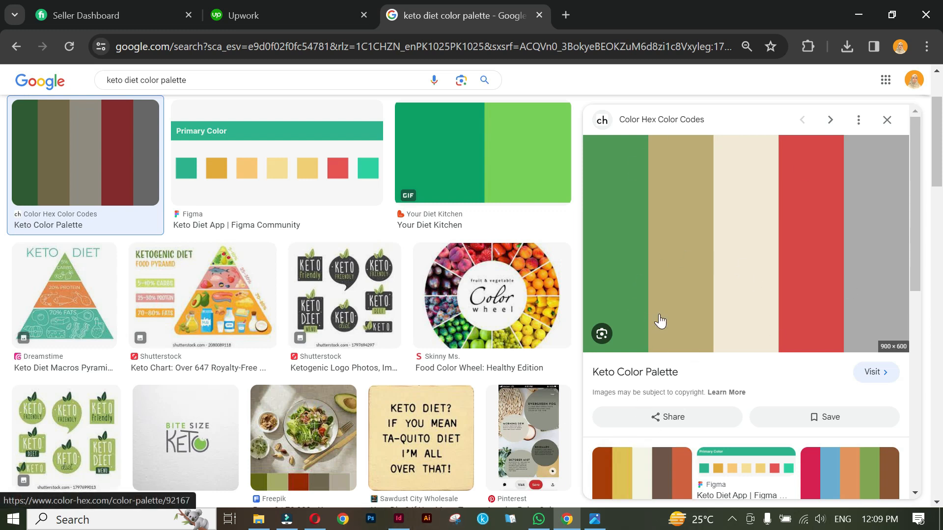
- Capture a strip across all five palette colours with Snipping Tool and paste it onto the page in InDesign
click(454, 519)
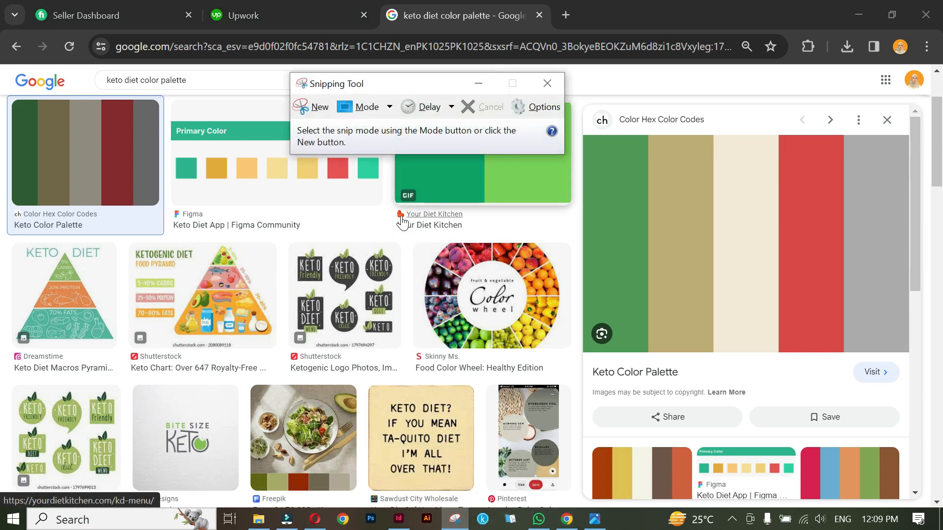
click(317, 112)
drag(601, 203, 881, 272)
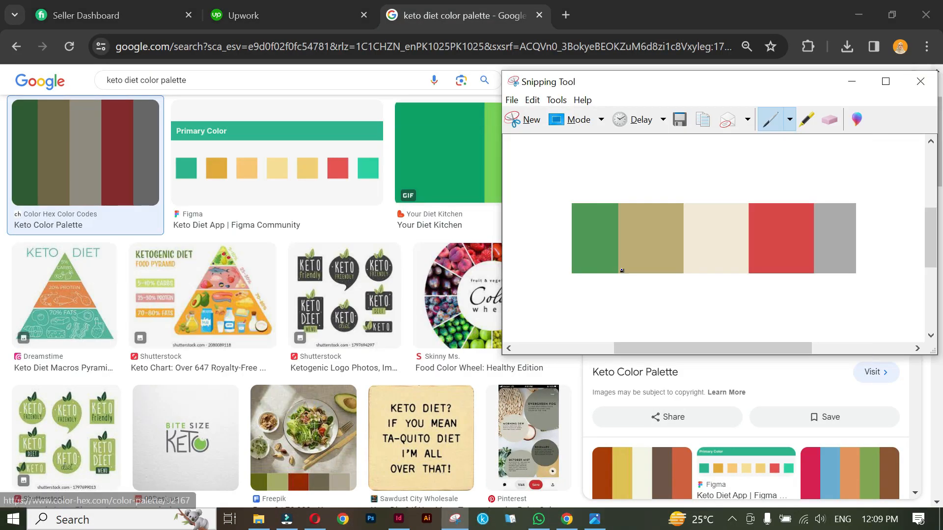
click(399, 520)
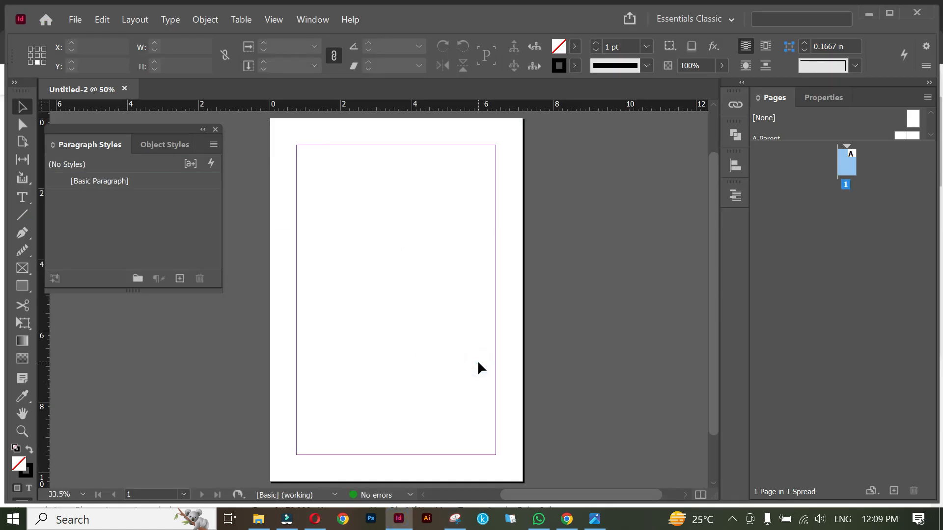
key(ctrl+v)
click(415, 369)
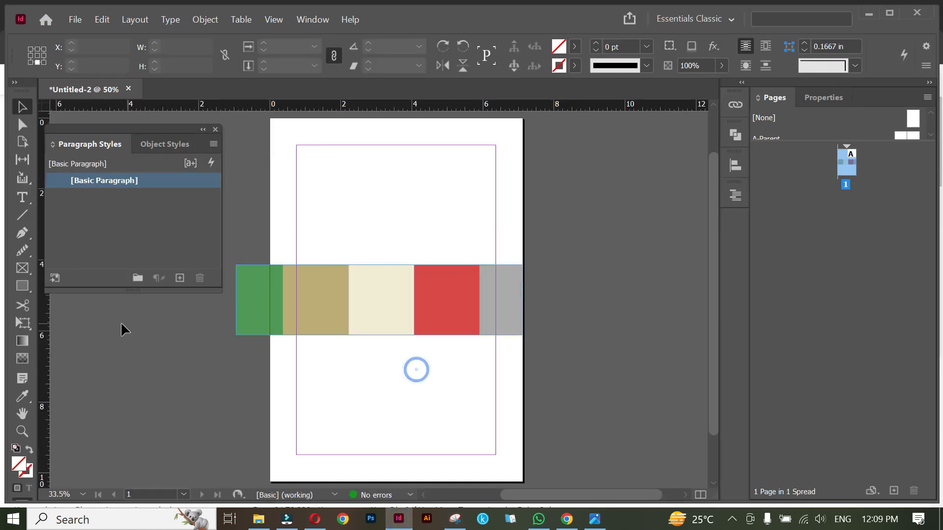
- Draw a square about 1.5 in wide below the palette, filled with the palette's green and with no stroke
click(22, 286)
drag(344, 365, 399, 421)
key(i)
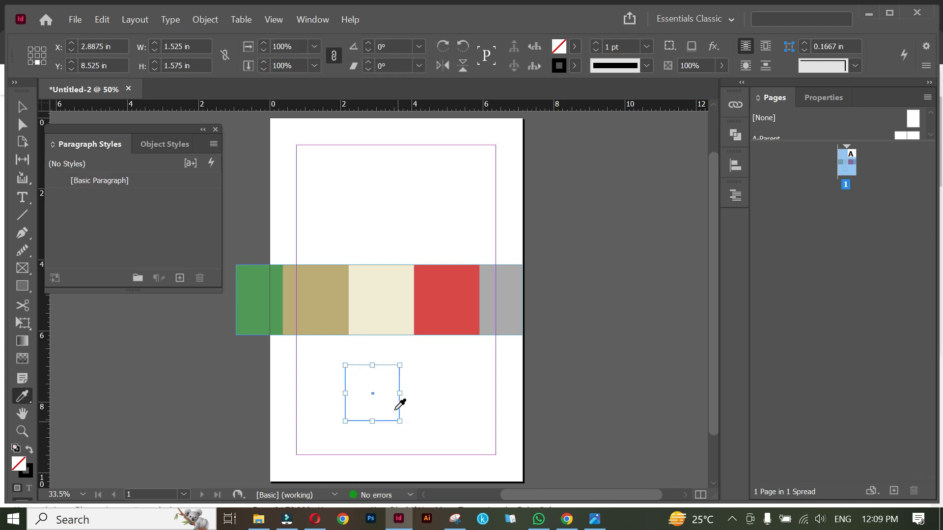
click(258, 307)
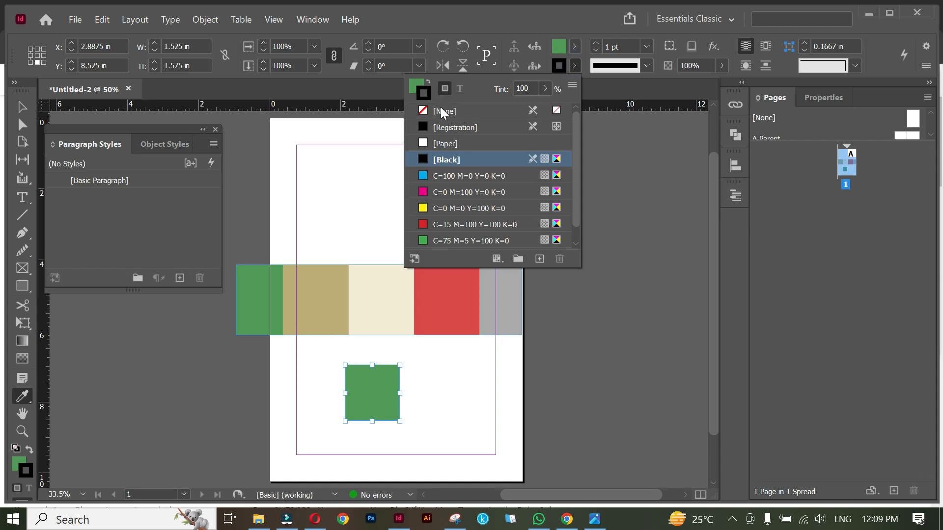
click(441, 111)
- Duplicate the green square beside itself and fill the copy with the palette's tan, with no stroke
click(25, 109)
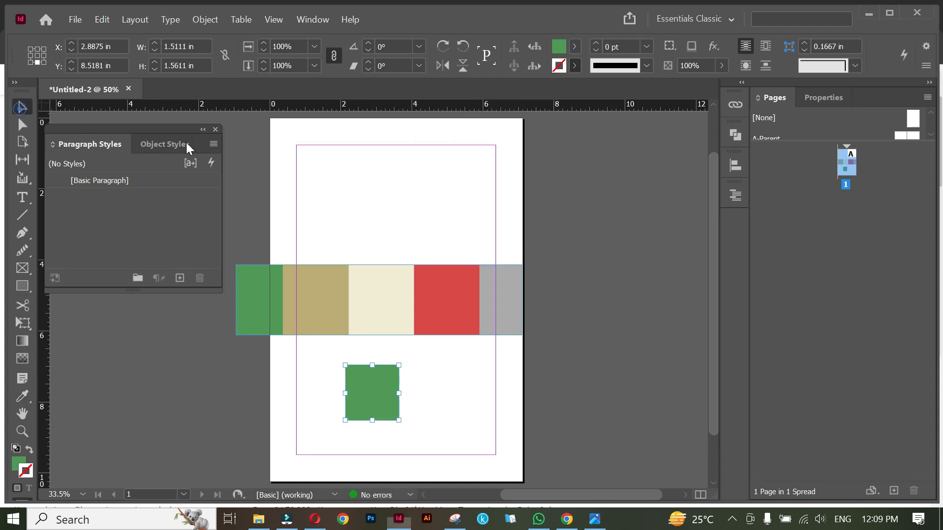
drag(368, 382, 428, 388)
key(i)
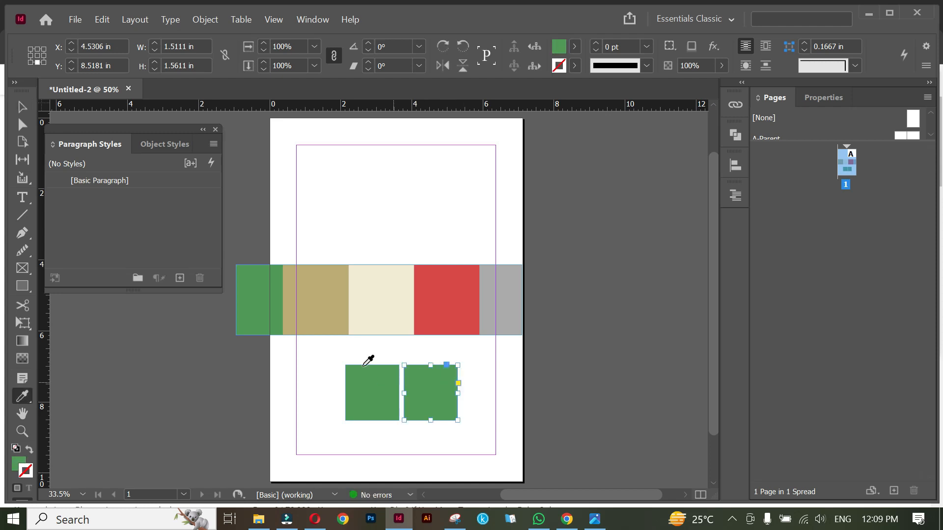
click(316, 305)
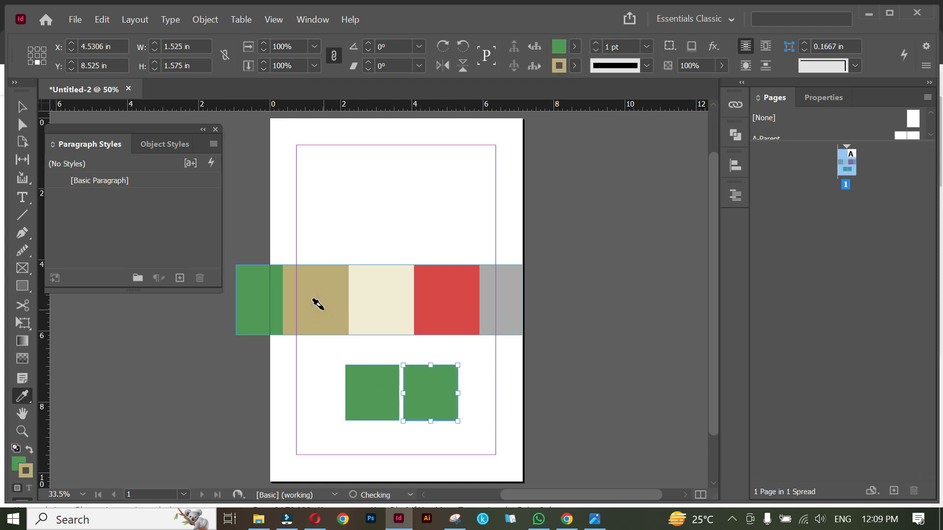
click(30, 449)
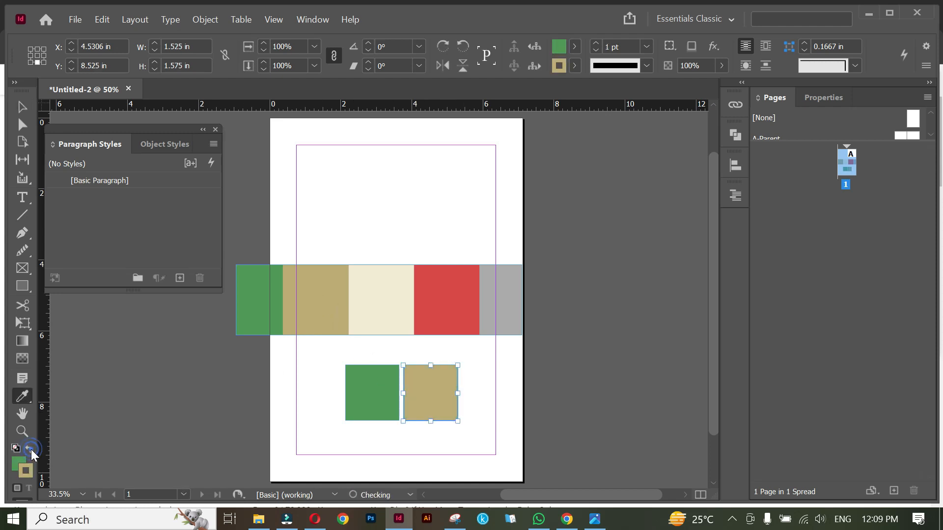
click(574, 65)
click(459, 112)
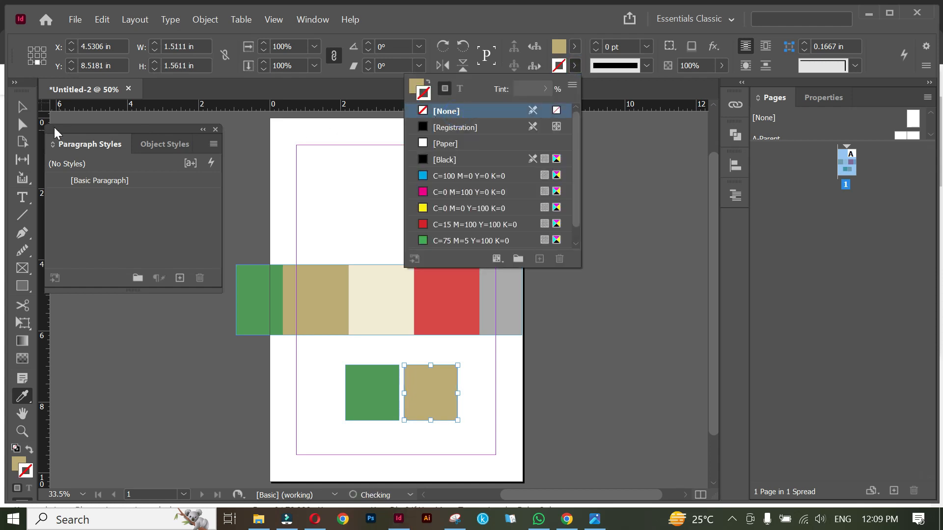
- Duplicate the tan square to its right and fill the copy with the palette's red, with no stroke
click(26, 106)
click(414, 171)
mouse_move(435, 384)
mouse_down()
mouse_move(526, 385)
mouse_move(501, 385)
mouse_up()
key(i)
click(461, 323)
click(29, 449)
click(574, 65)
click(459, 111)
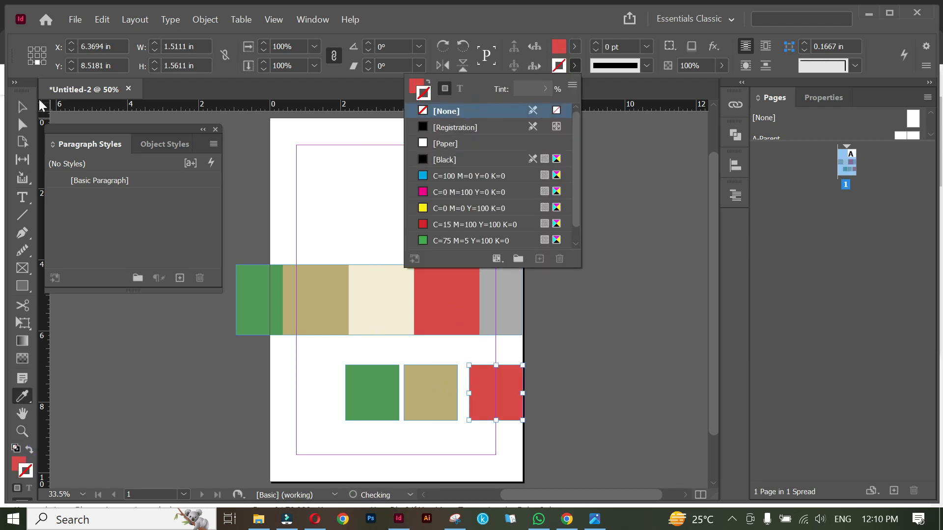
- Delete the pasted palette image from the page
click(22, 107)
click(337, 181)
click(343, 314)
key(Delete)
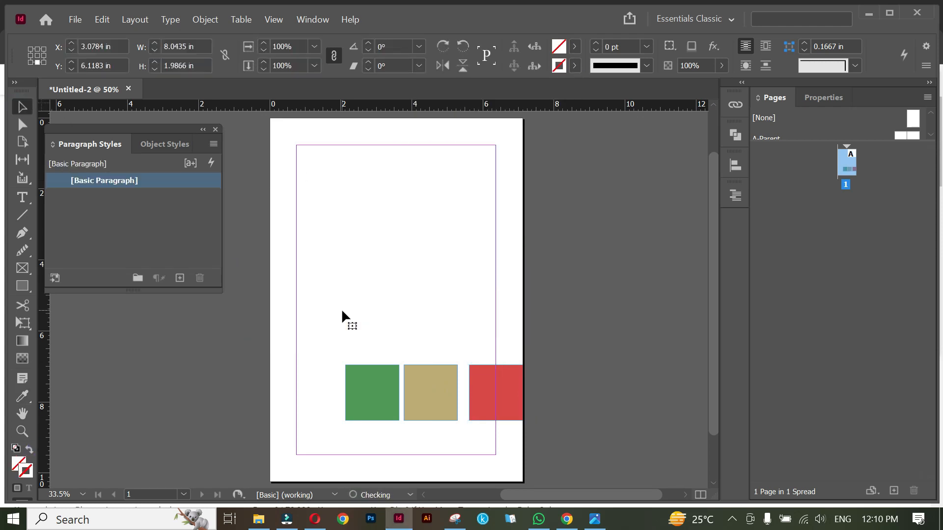
- Shrink the three squares to about 0.92 in each and rotate them -90° into a column on the pasteboard right of the page
drag(491, 386, 484, 386)
drag(378, 350, 484, 416)
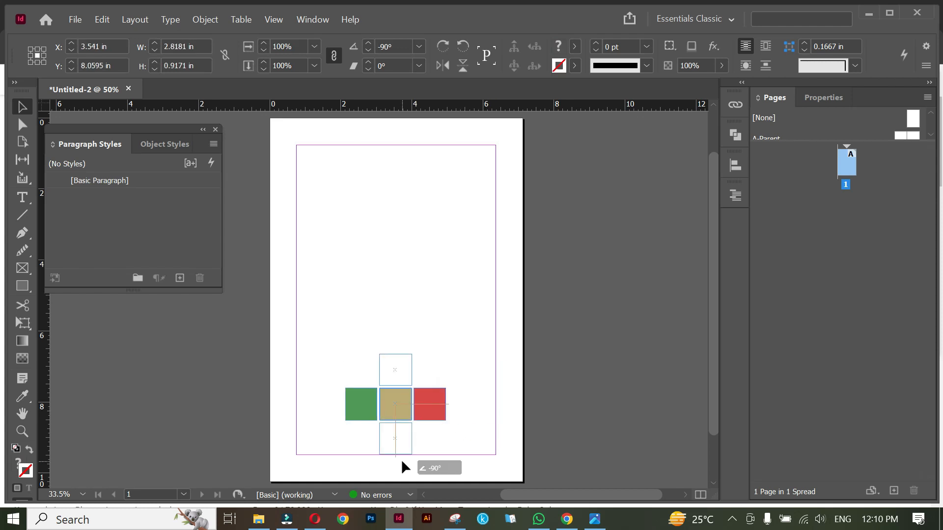
drag(402, 459, 402, 458)
drag(398, 383, 551, 165)
click(425, 353)
drag(452, 374, 445, 368)
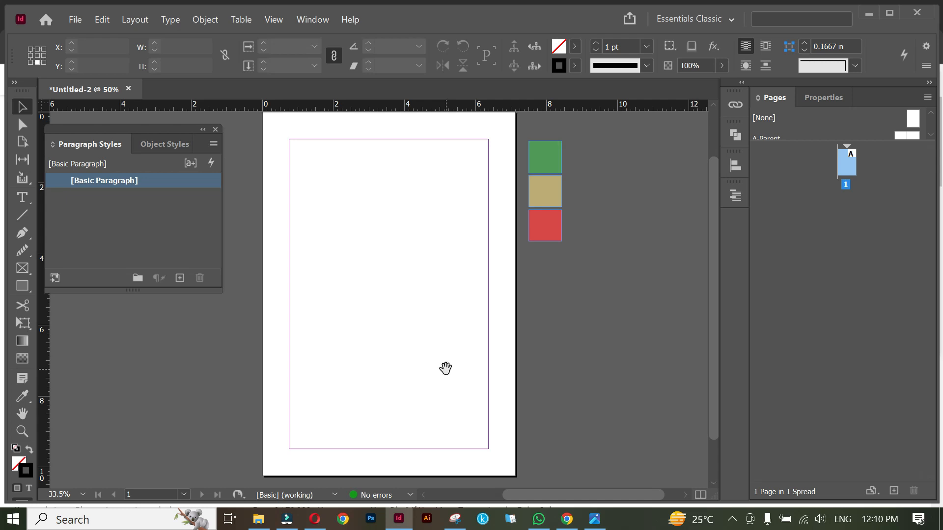
- Switch to ChatGPT in Opera and ask it to suggest fonts for designing a keto diet book
click(314, 519)
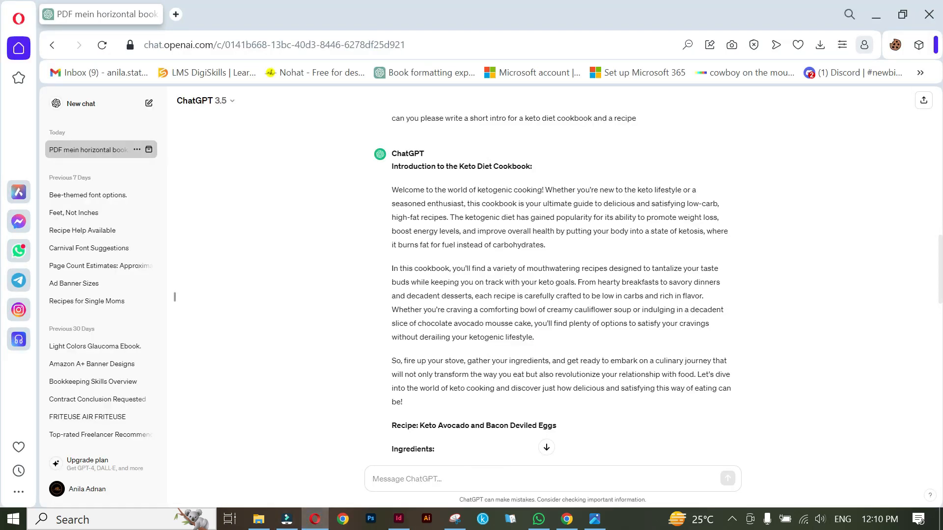
text(I am going to deisgn keto diet book can you please sugesst me fonts)
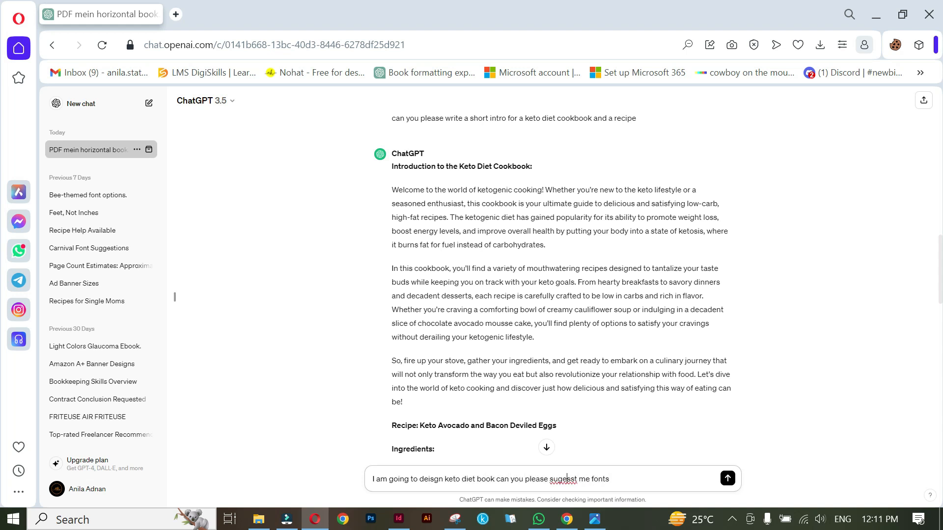
key(Return)
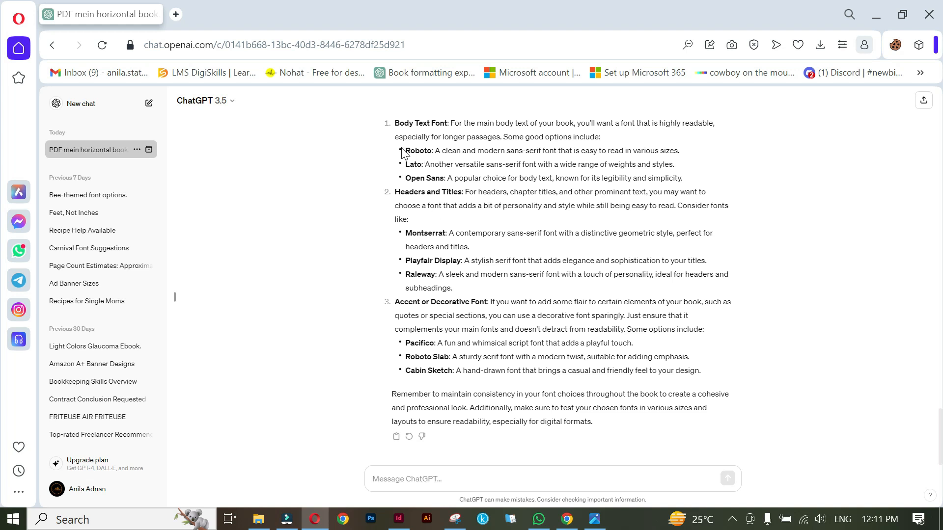
- Highlight the suggested body text font Roboto in ChatGPT's reply
mouse_move(405, 150)
mouse_down()
mouse_move(431, 154)
mouse_move(416, 165)
mouse_up()
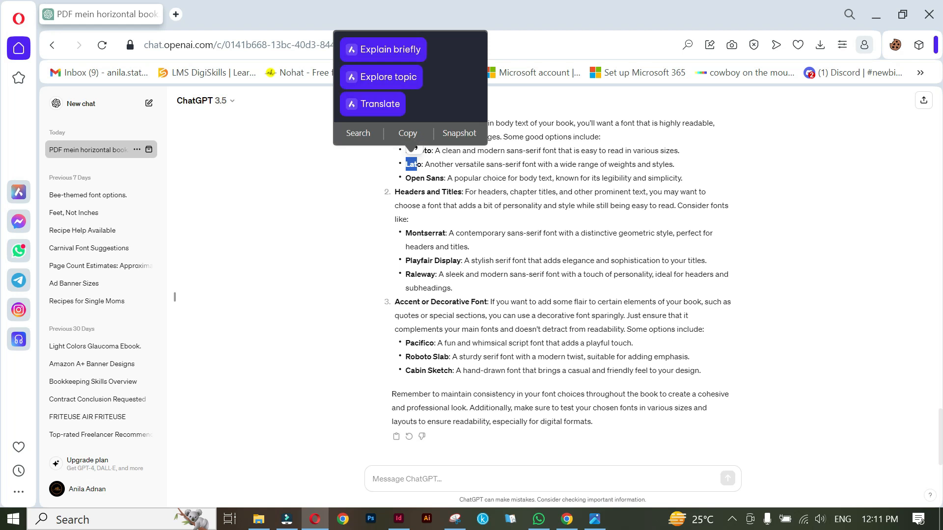
click(369, 223)
drag(406, 150, 431, 151)
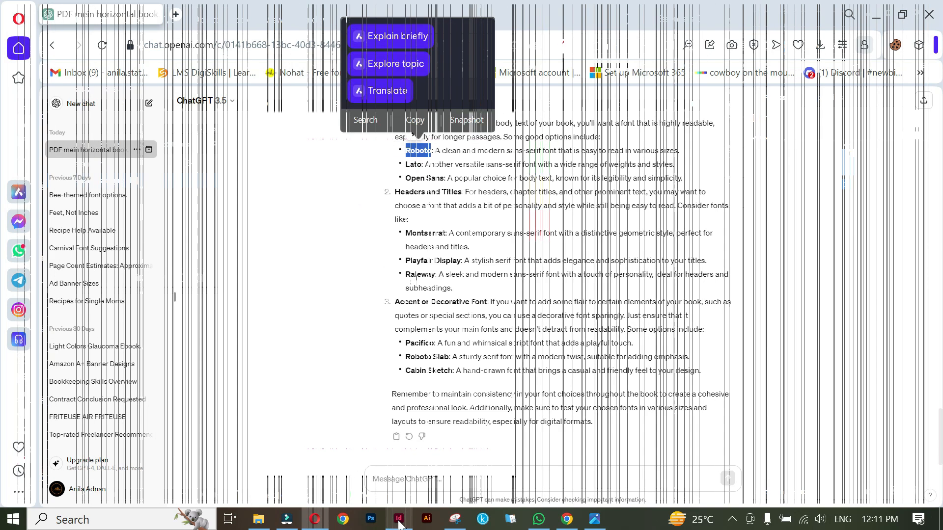
- Return to InDesign and copy the three colour squares from the pasteboard onto the left page of A-Parent, above the bottom margin
click(399, 522)
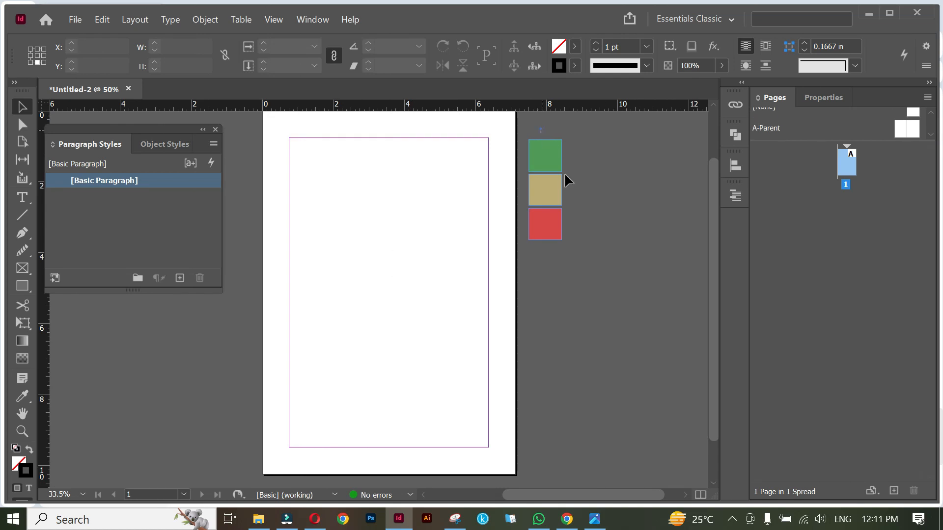
key(ctrl+a)
double_click(900, 129)
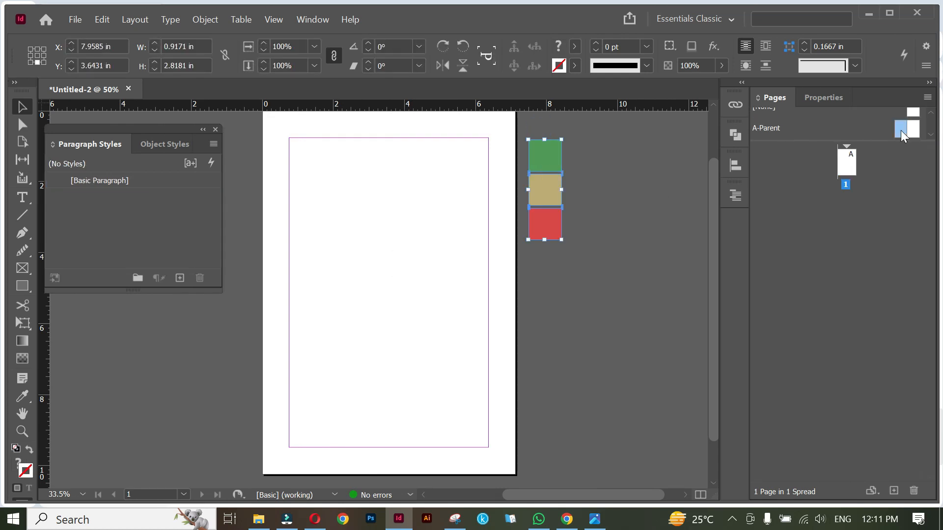
scroll(410, 421, up, 2)
drag(454, 417, 450, 332)
click(398, 296)
key(ctrl+v)
drag(398, 297, 479, 230)
drag(358, 359, 333, 372)
click(332, 331)
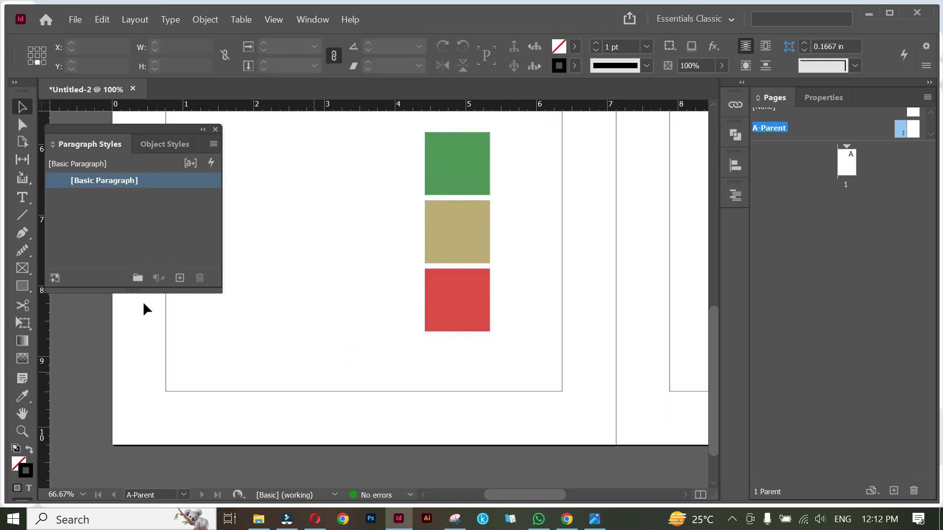
- Add a small text frame centred below the bottom margin of A-Parent's left page and insert a Current Page Number marker
click(22, 197)
drag(324, 401, 405, 433)
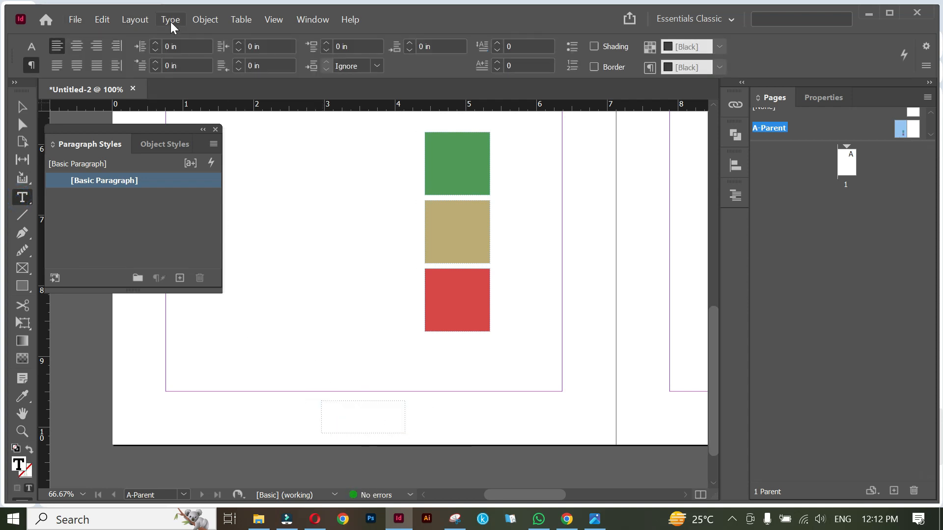
click(170, 19)
mouse_move(286, 432)
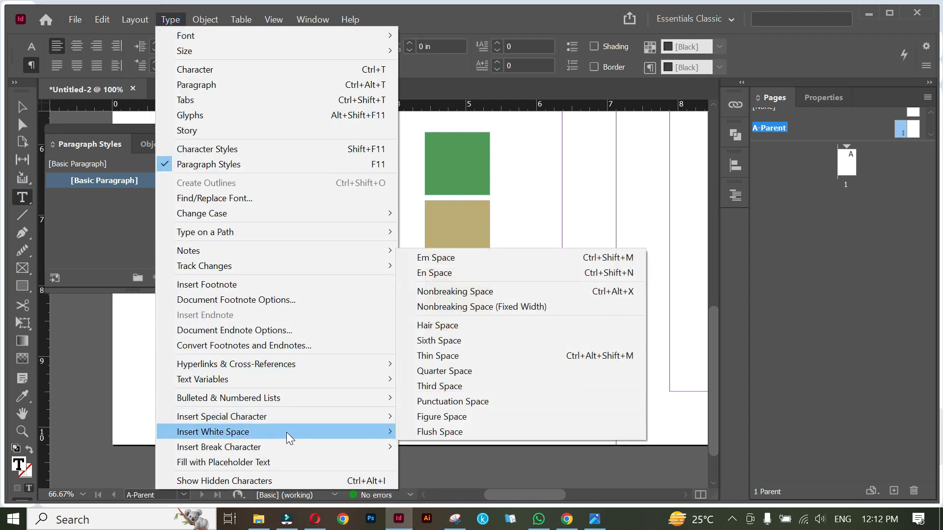
mouse_move(308, 417)
mouse_move(478, 432)
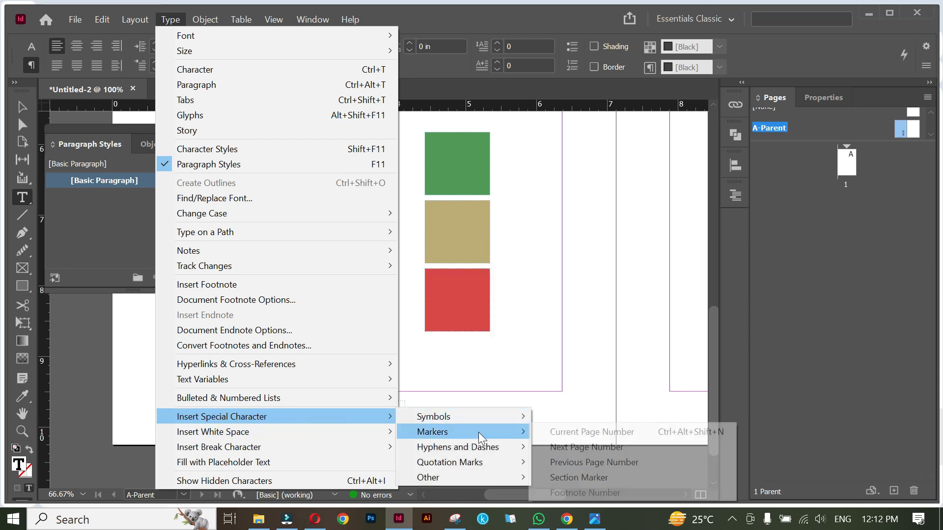
click(580, 432)
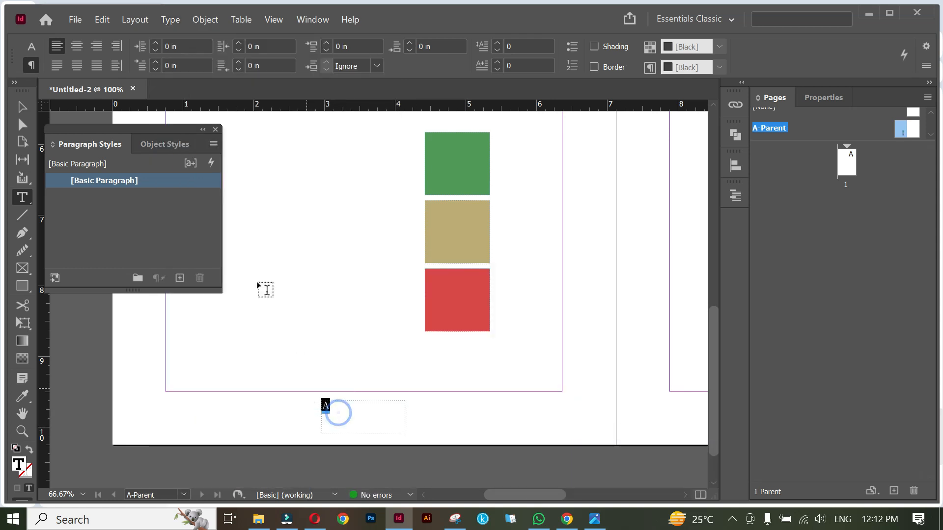
- Set the page number marker's font to Roboto and centre-align it in its frame
click(30, 46)
click(86, 46)
text(Roboto)
key(Return)
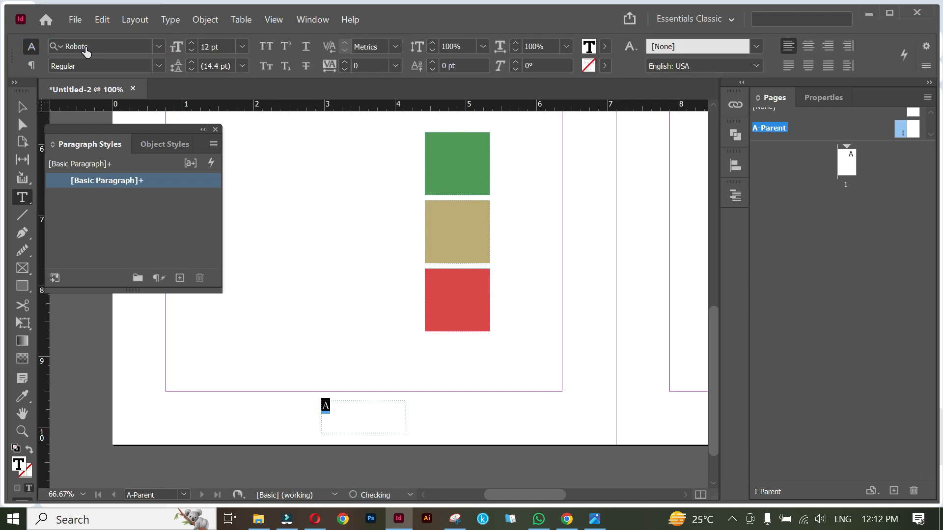
click(808, 46)
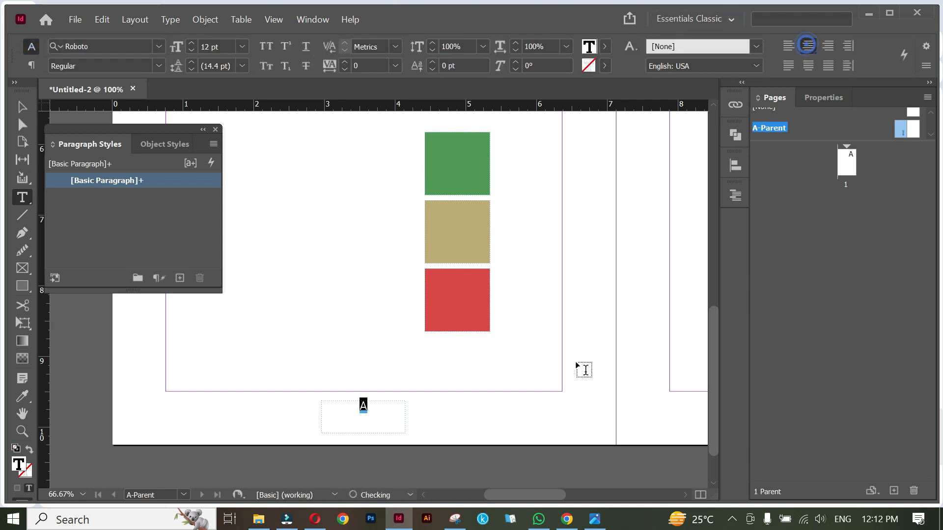
- Fit the page number frame to its text and centre it just below the left page's bottom margin
key(Escape)
double_click(404, 433)
click(403, 420)
drag(335, 404, 366, 401)
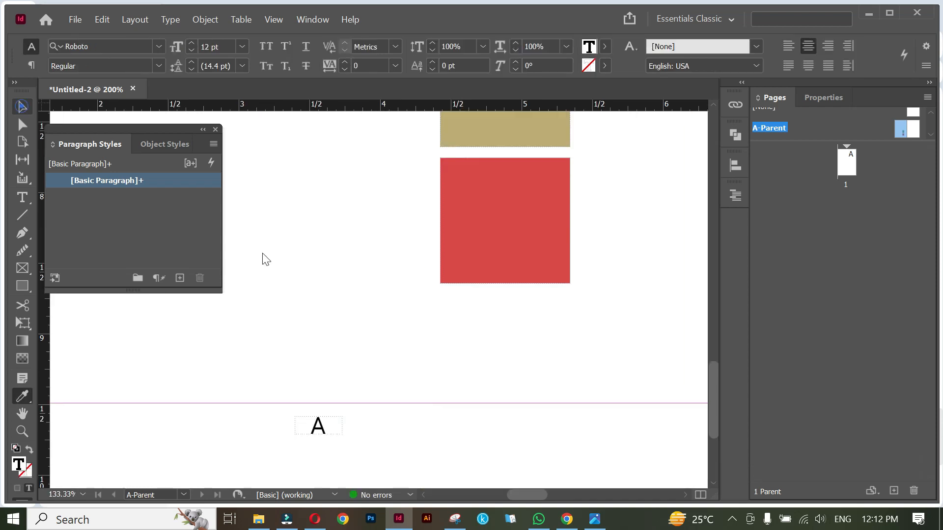
key(Escape)
click(280, 263)
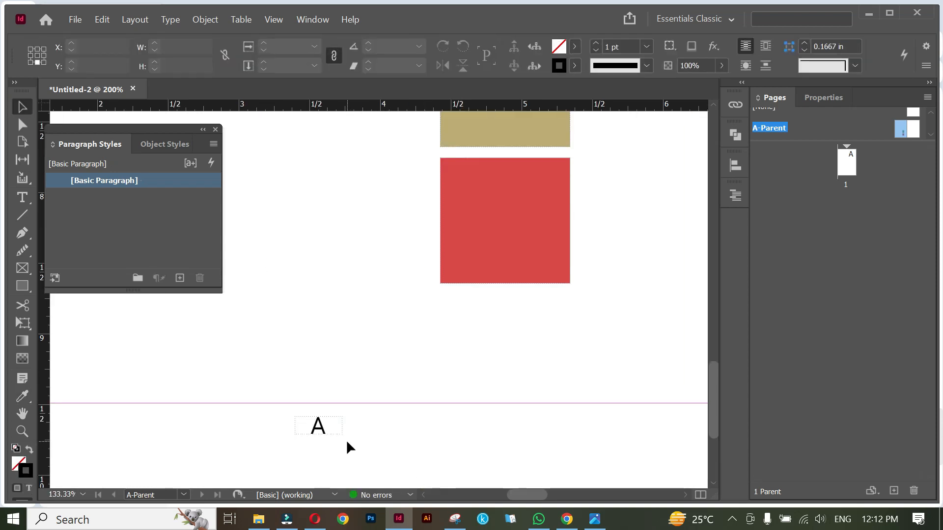
- Recolour the page number marker with the red sampled from the palette square, then deselect it
click(328, 425)
double_click(324, 426)
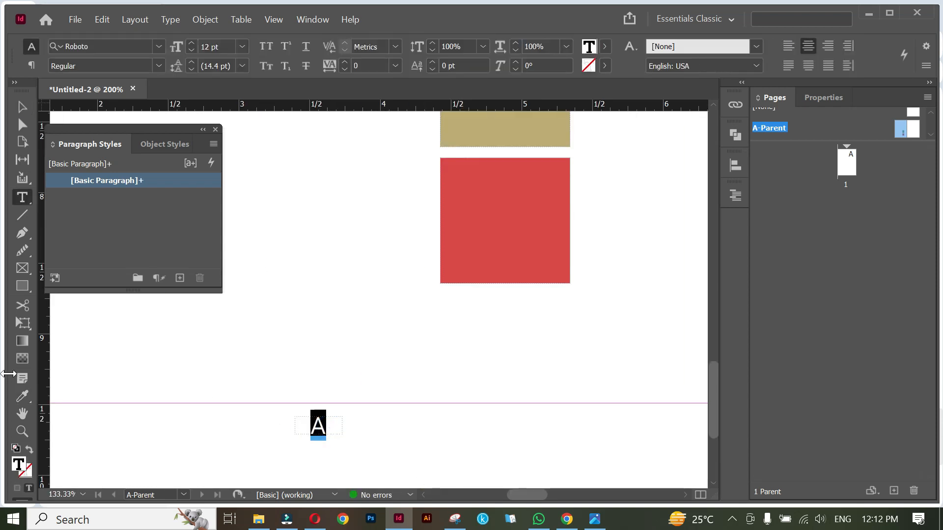
click(22, 395)
click(487, 208)
click(23, 106)
click(368, 452)
drag(368, 452, 359, 439)
- Draw a horizontal line about 0.42 in long to the right of the page number, with a Thick - Thick 2 pt stroke
click(24, 214)
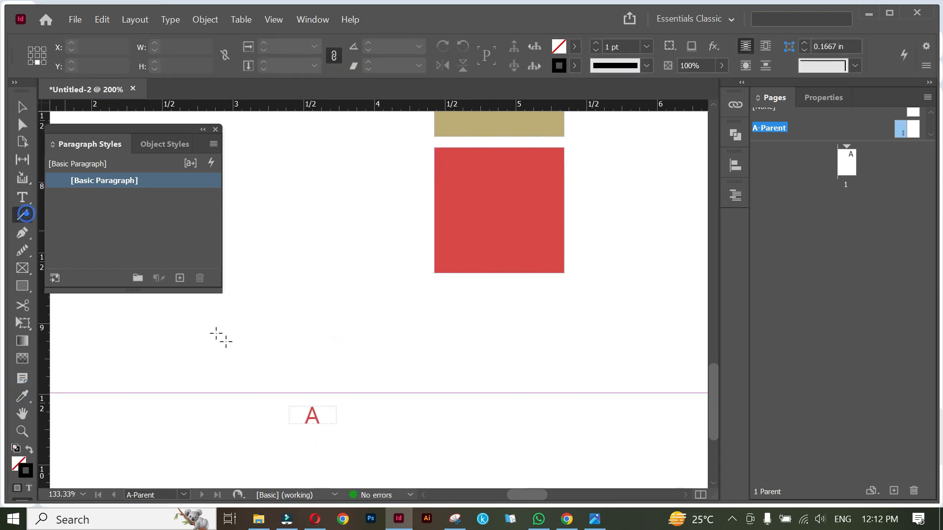
drag(338, 416, 395, 416)
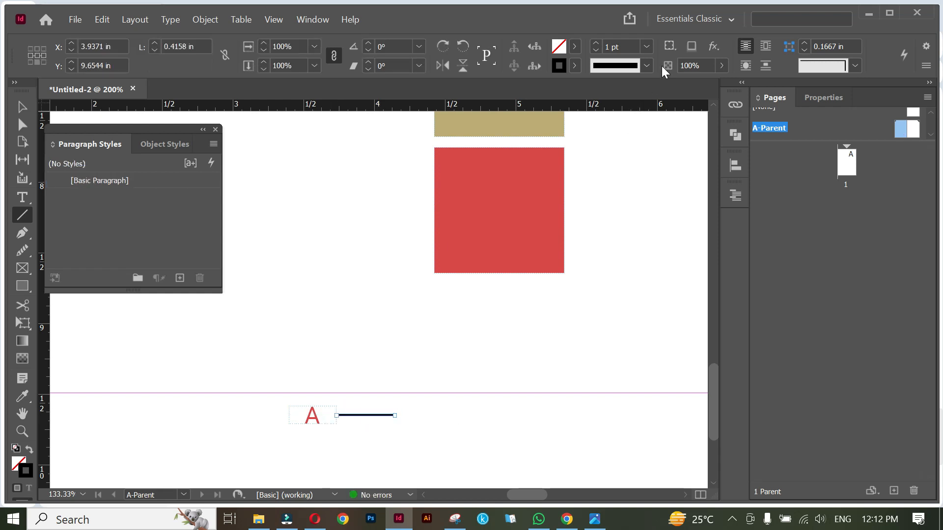
click(646, 66)
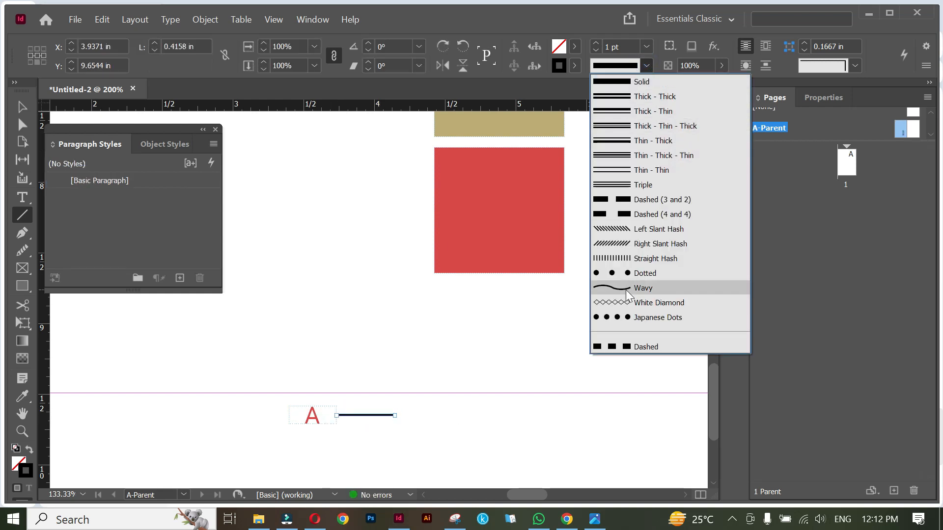
click(622, 96)
click(594, 42)
click(20, 107)
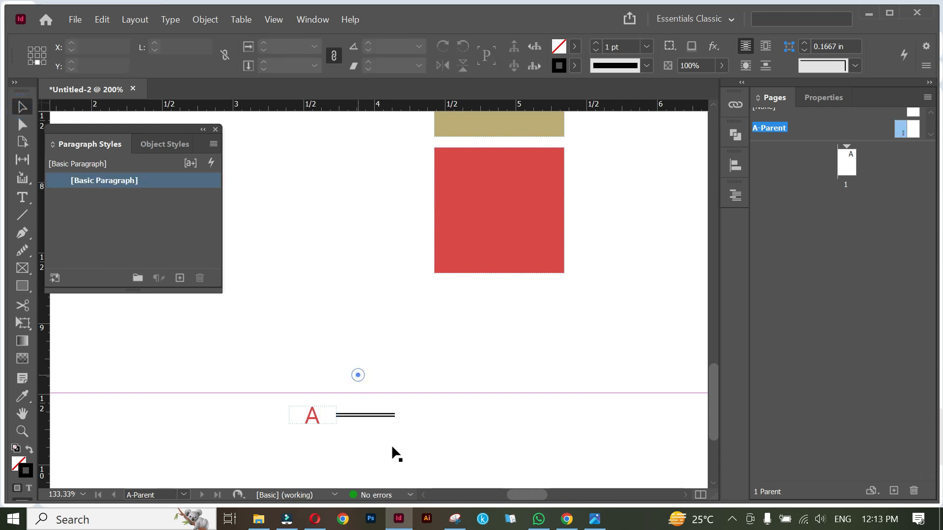
- Apply the tan palette colour to the line's stroke and restore the Thick - Thick type with a 2 pt weight
key(i)
scroll(486, 239, up, 2)
click(490, 234)
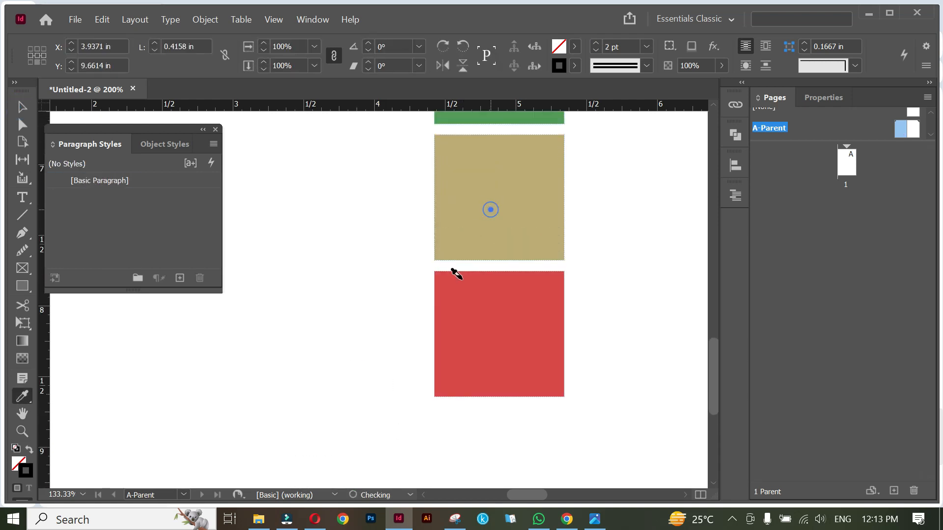
scroll(432, 295, down, 5)
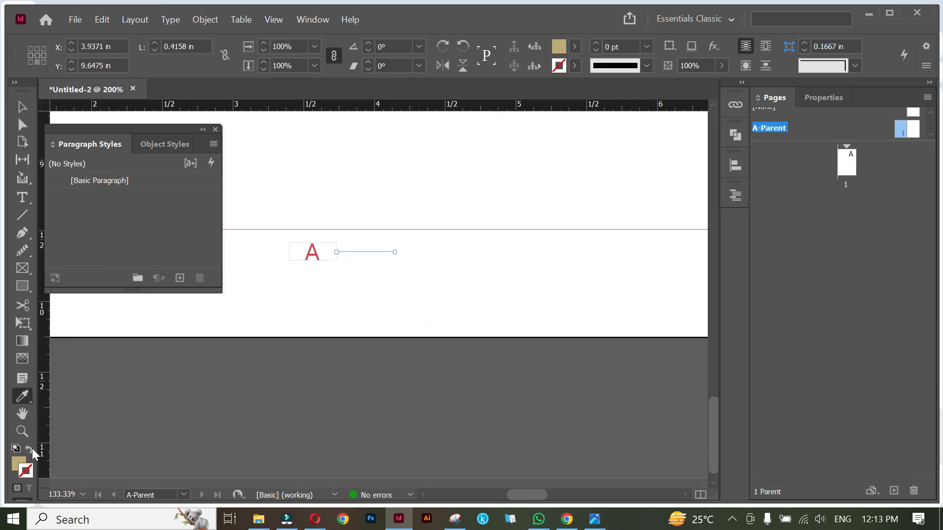
click(28, 449)
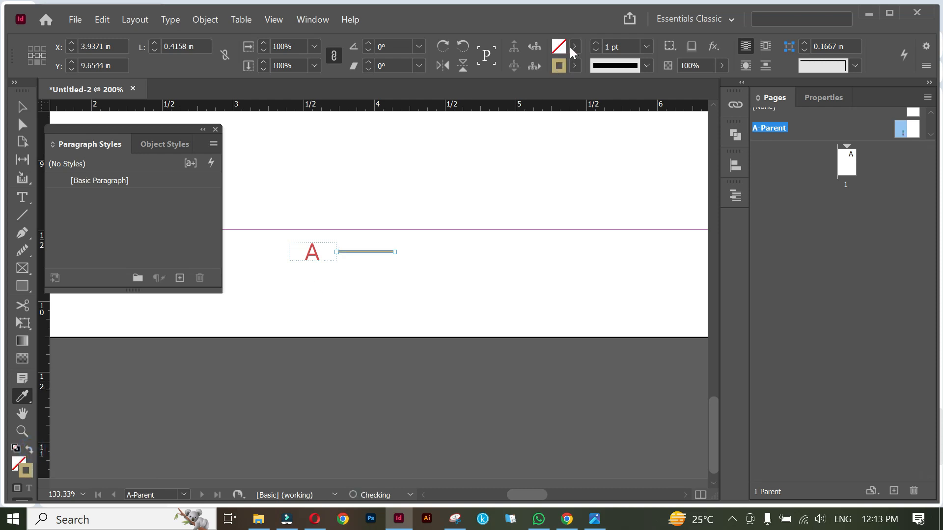
click(646, 65)
click(613, 94)
click(595, 43)
key(v)
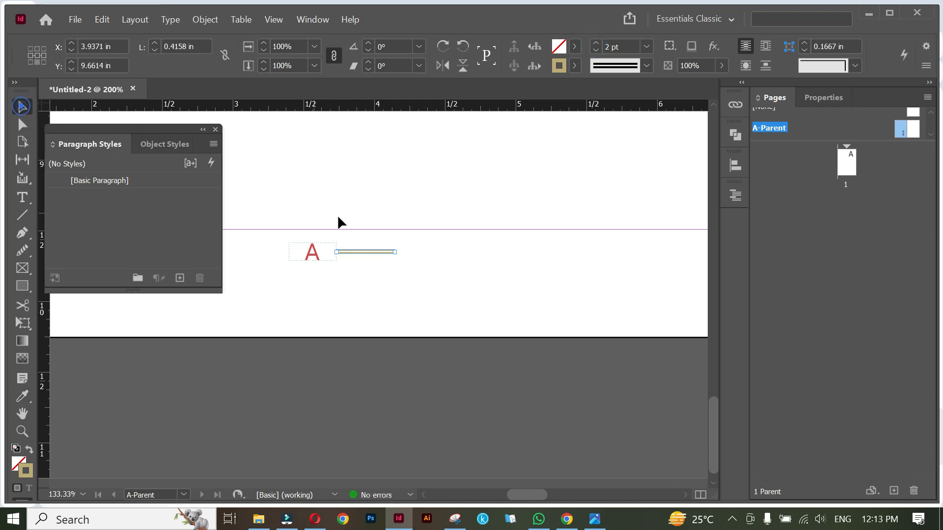
- Duplicate the tan double line onto the other side of the page number
click(395, 228)
mouse_move(396, 228)
mouse_down()
mouse_move(459, 347)
mouse_move(475, 437)
mouse_up()
drag(465, 401, 359, 411)
click(424, 304)
scroll(434, 340, down, 3)
- Delete the three colour squares from A-Parent's left page
drag(516, 340, 444, 429)
drag(406, 145, 334, 374)
key(Delete)
- Copy the page number with its two lines onto A-Parent's right page and check the footer on page 1
scroll(454, 366, down, 1)
drag(205, 377, 598, 399)
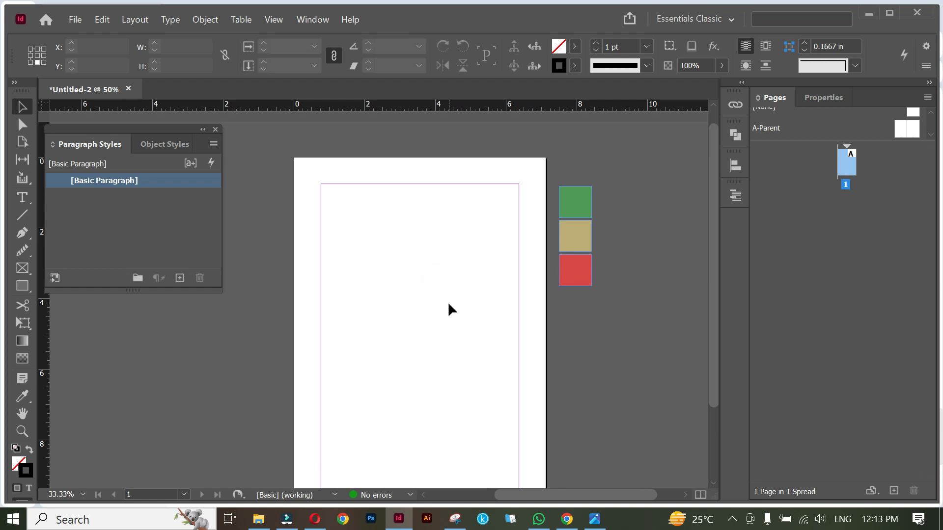
scroll(446, 302, down, 1)
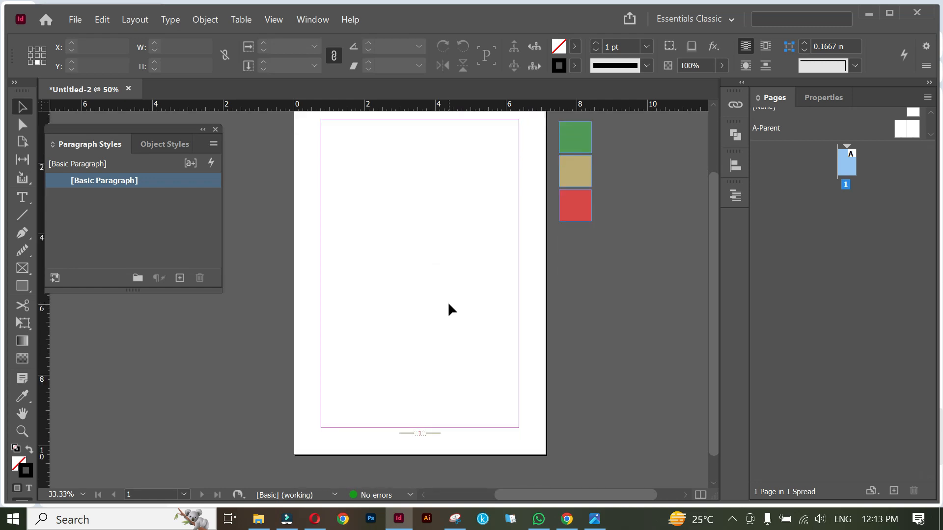
scroll(446, 302, up, 1)
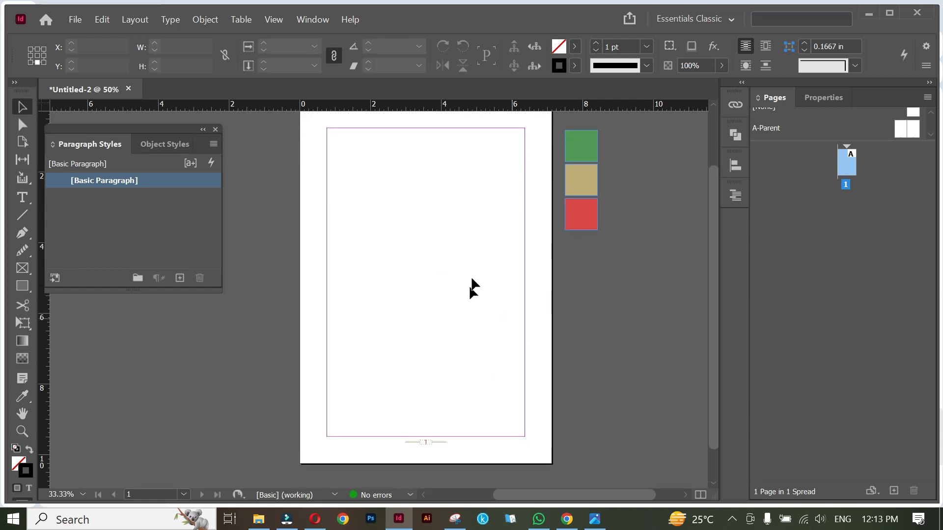
- Switch to ChatGPT in Opera, find the book title "Keto Diet Cookbook:" in the conversation and copy it
click(315, 519)
scroll(477, 334, up, 15)
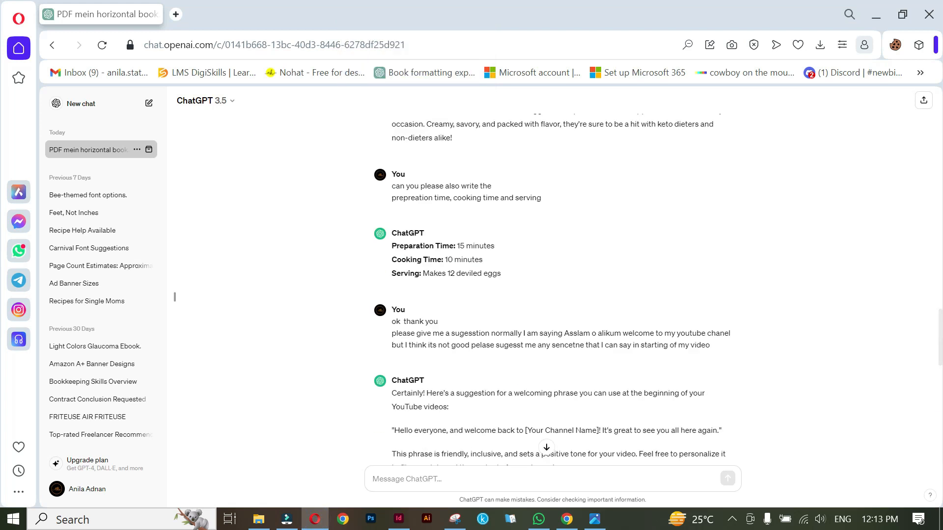
scroll(477, 335, up, 15)
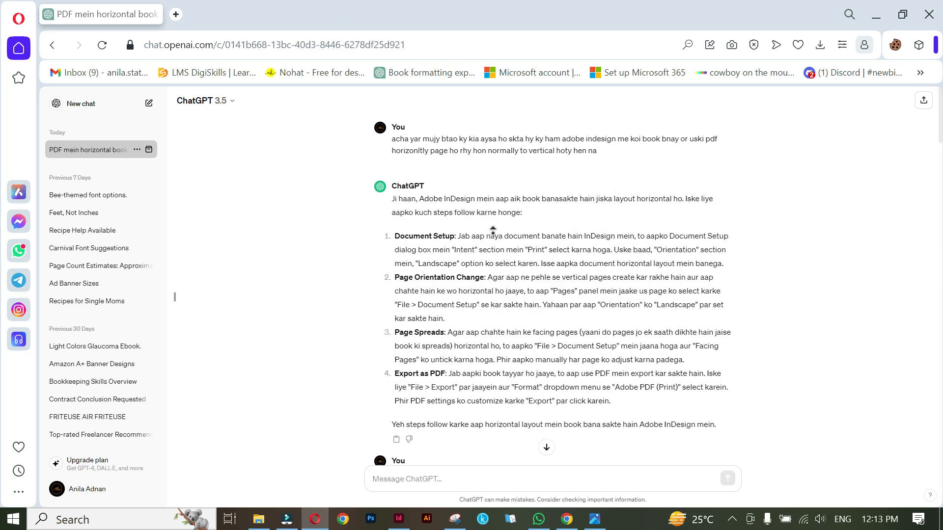
scroll(493, 230, down, 15)
drag(458, 168, 535, 172)
key(alt+Tab)
key(alt+Tab)
key(ctrl+c)
- Return to InDesign, draw a text frame about 5.6 by 1.6 in between page 1's side margins and paste the title
key(alt+Tab)
click(22, 197)
drag(318, 200, 516, 256)
key(ctrl+v)
key(ctrl+a)
- Format the title in Playfair Display, centre-aligned, at 38 pt
click(131, 46)
text(Playfair)
key(Return)
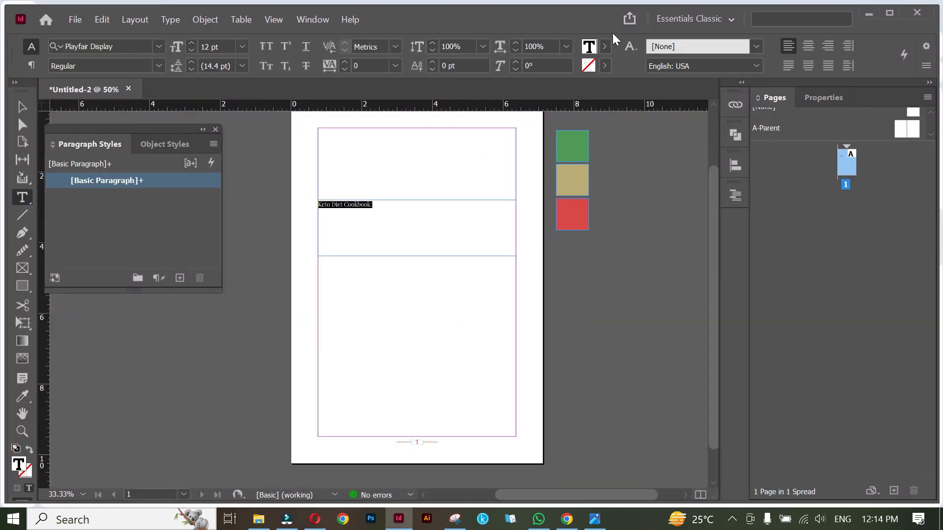
click(808, 45)
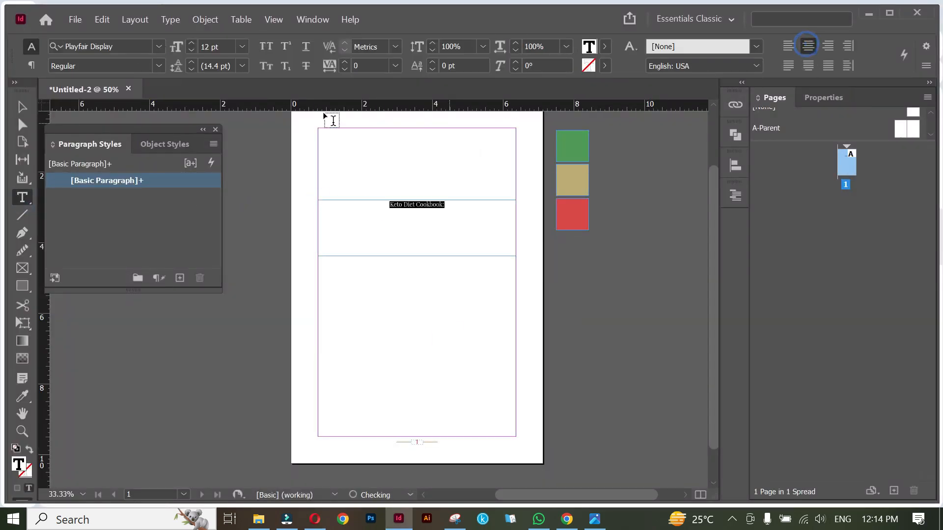
click(191, 44)
click(192, 42)
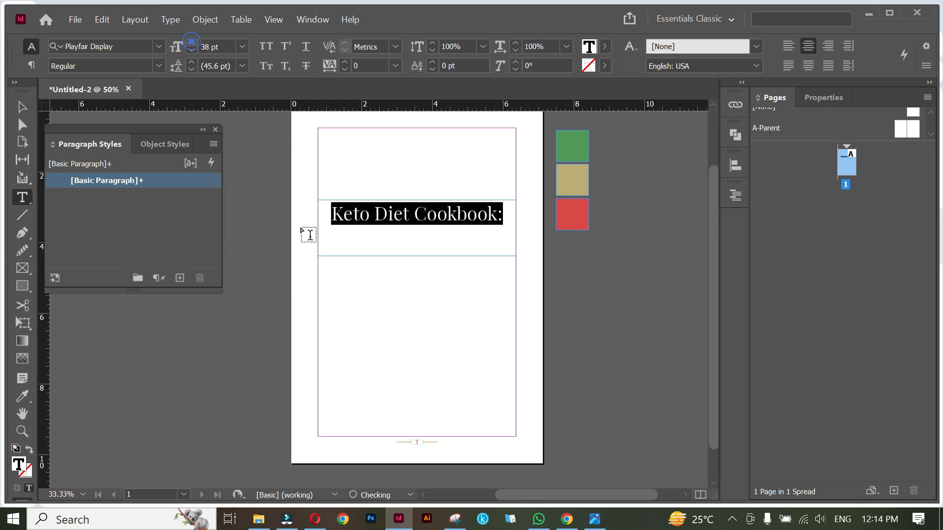
- Break the title onto two lines, with "Keto Diet" above "Cookbook:"
click(414, 214)
key(BackSpace)
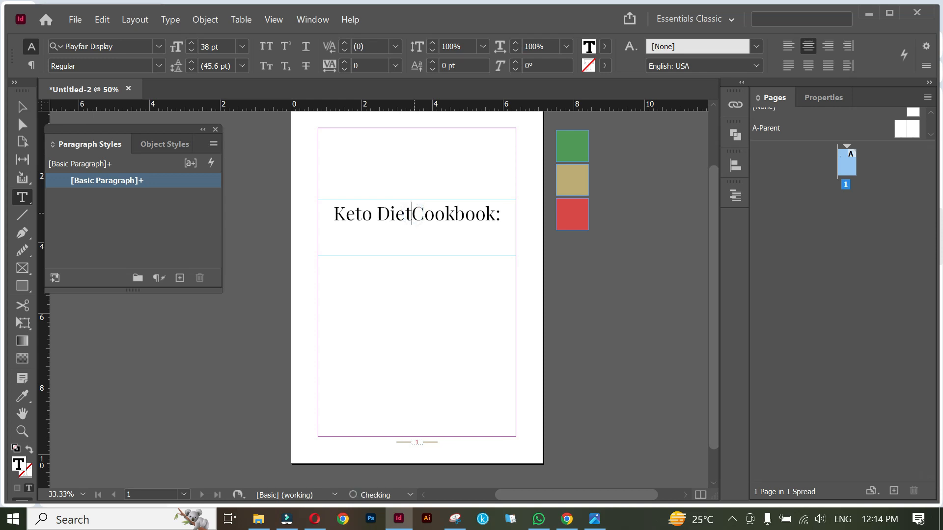
key(Return)
- Enlarge both lines of the title to 87 pt
drag(373, 211, 500, 249)
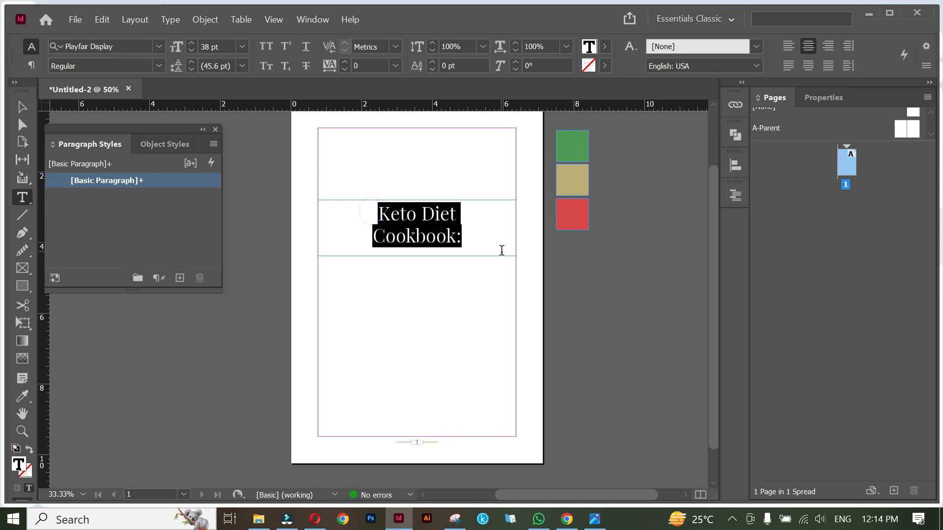
click(191, 43)
click(190, 42)
click(191, 43)
click(191, 43)
click(191, 43)
click(191, 43)
click(191, 43)
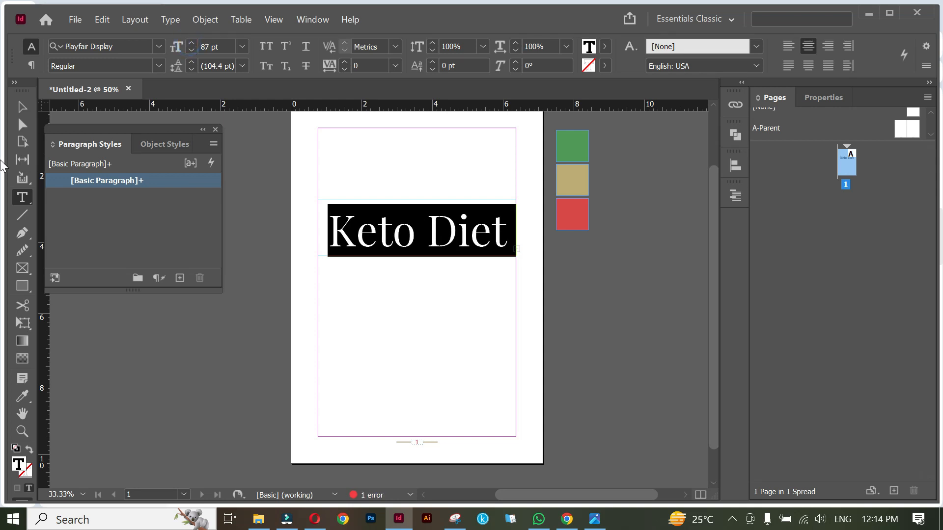
- Extend the title frame downward so it has room for the second title line
click(22, 106)
double_click(418, 255)
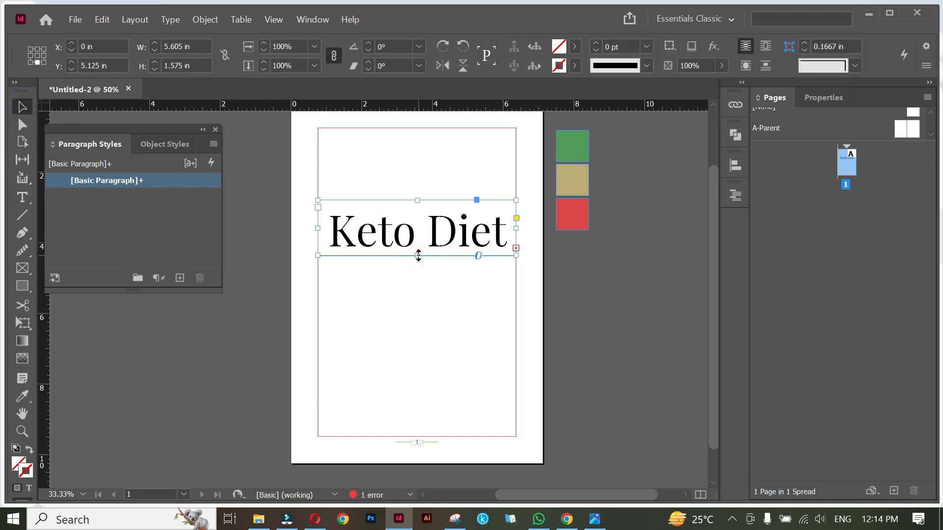
double_click(420, 294)
- Turn off hyphenation for the "Cookbook:" line
drag(344, 273, 532, 410)
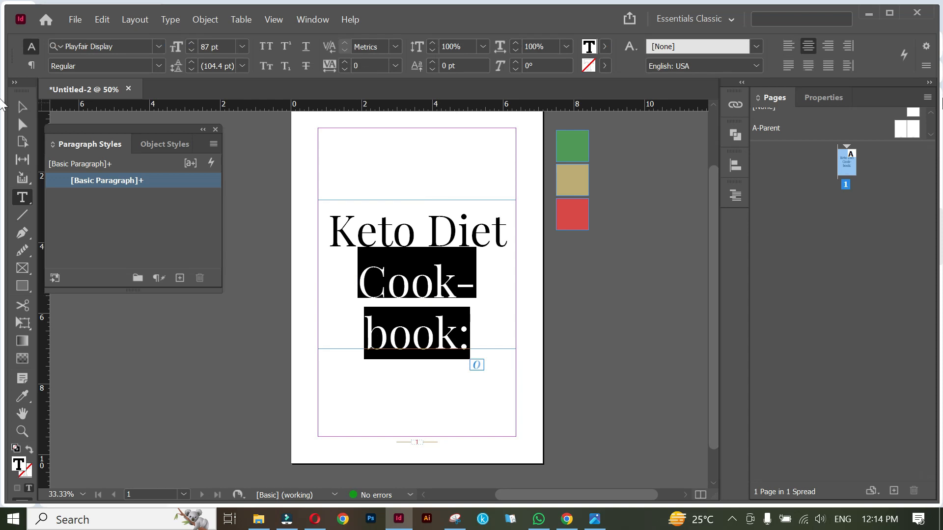
click(926, 66)
click(731, 317)
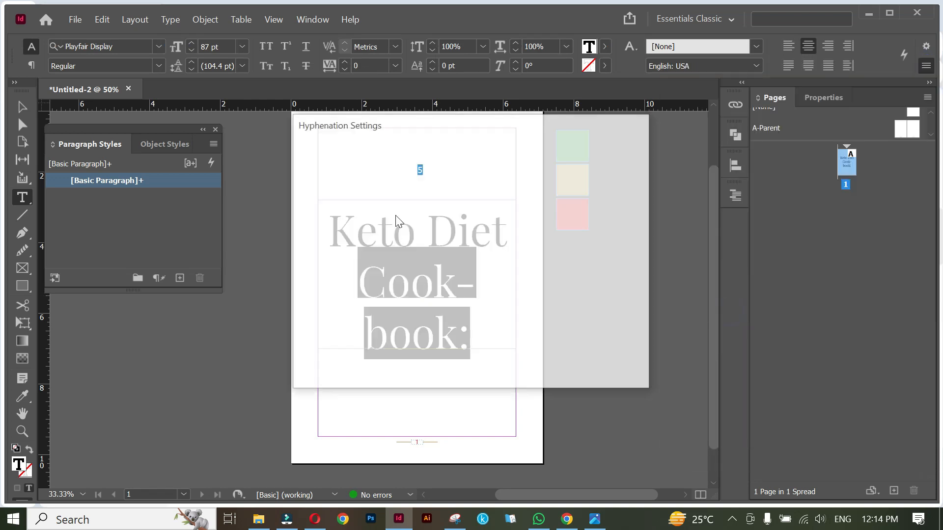
click(351, 153)
click(609, 156)
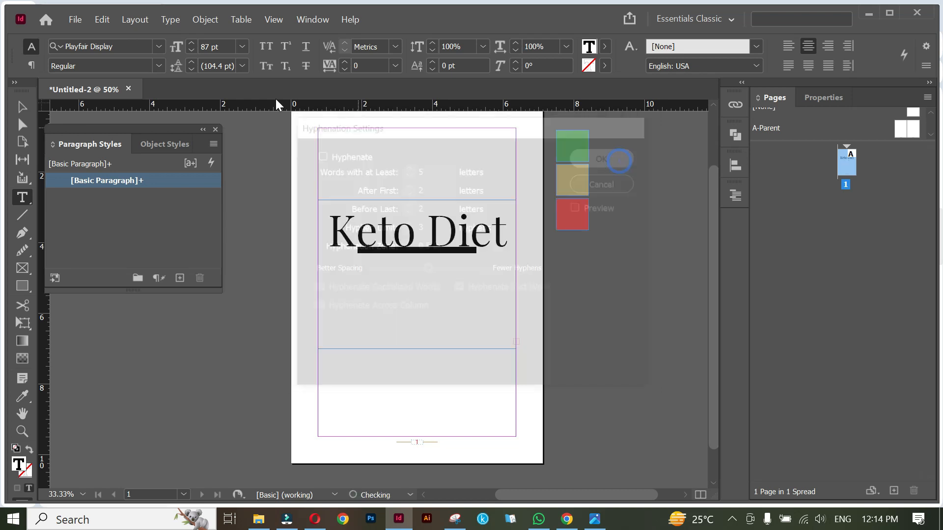
- Reduce "Cookbook:" to 77 pt and delete the colon after it
click(188, 51)
click(188, 51)
drag(496, 281, 507, 285)
key(BackSpace)
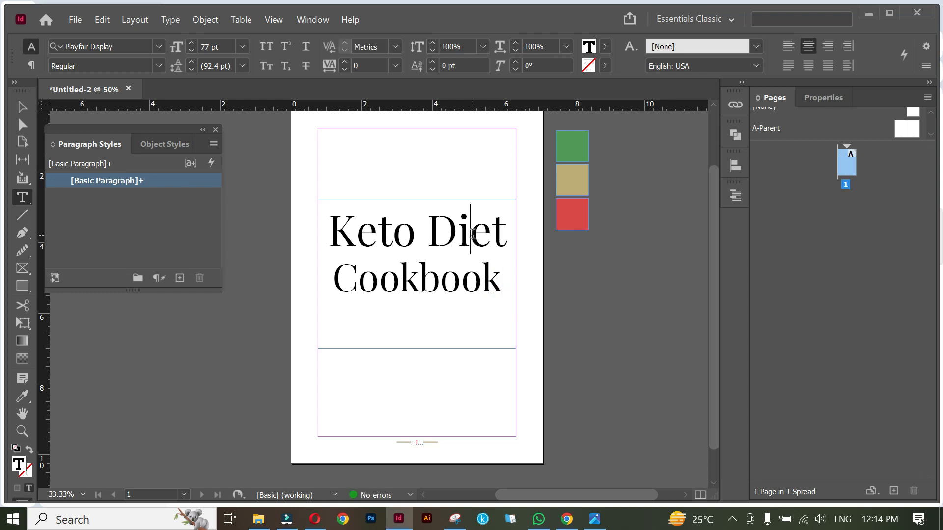
- Make "Keto Diet" Bold and colour it with the red sampled from the palette square
triple_click(473, 231)
click(158, 65)
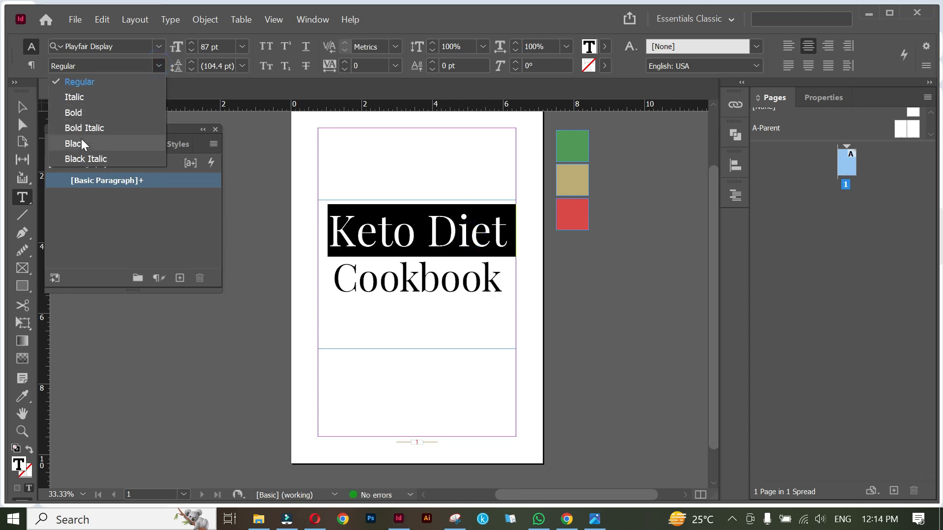
click(85, 113)
click(22, 396)
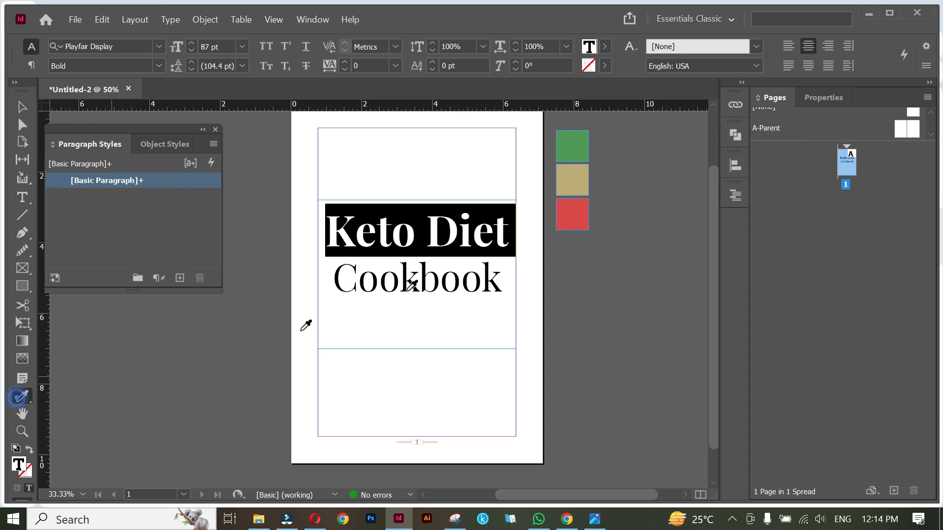
click(573, 216)
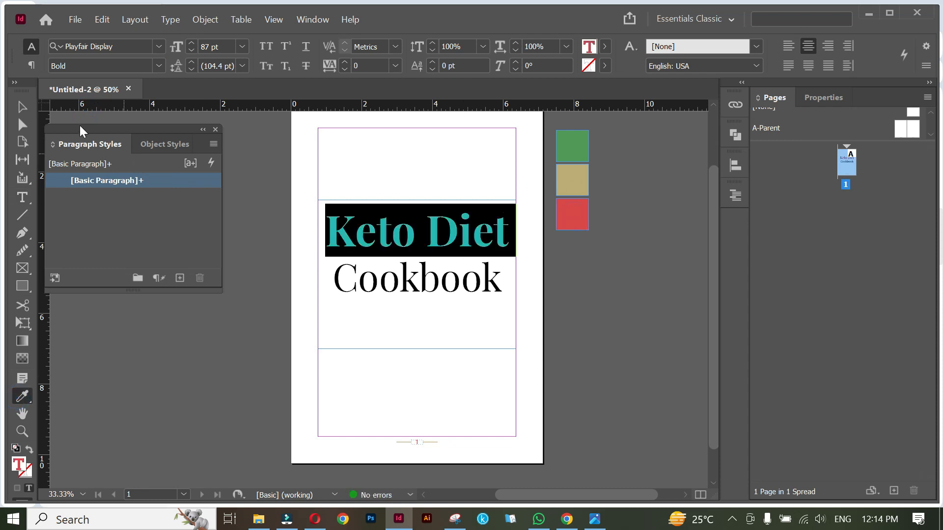
- Colour the word "Cookbook" with the green sampled from the palette square
click(21, 110)
click(419, 280)
double_click(419, 280)
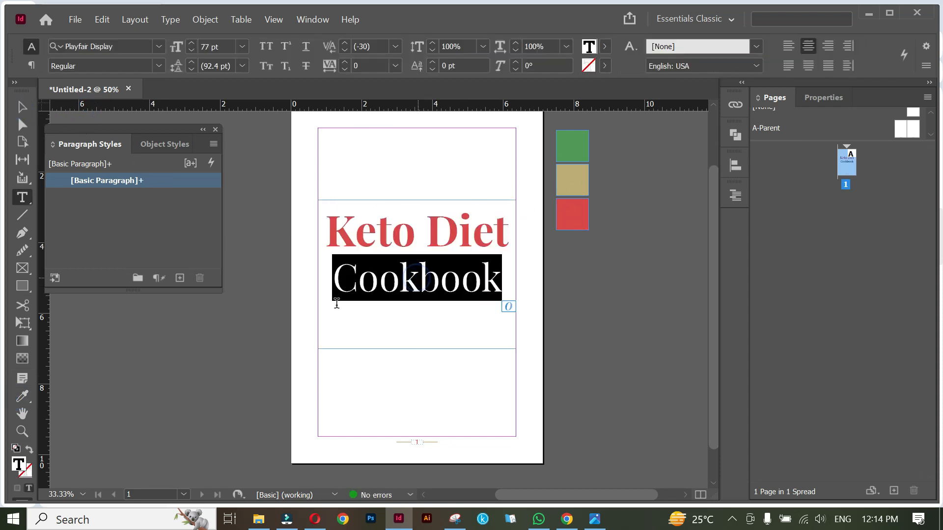
click(22, 396)
click(579, 141)
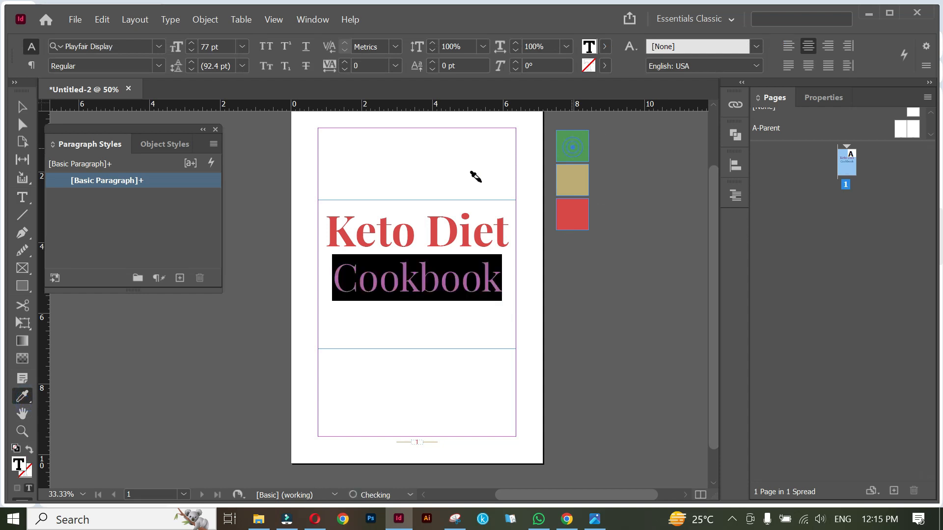
- Fit the title frame's height to its two lines of text
click(23, 106)
click(417, 338)
double_click(417, 348)
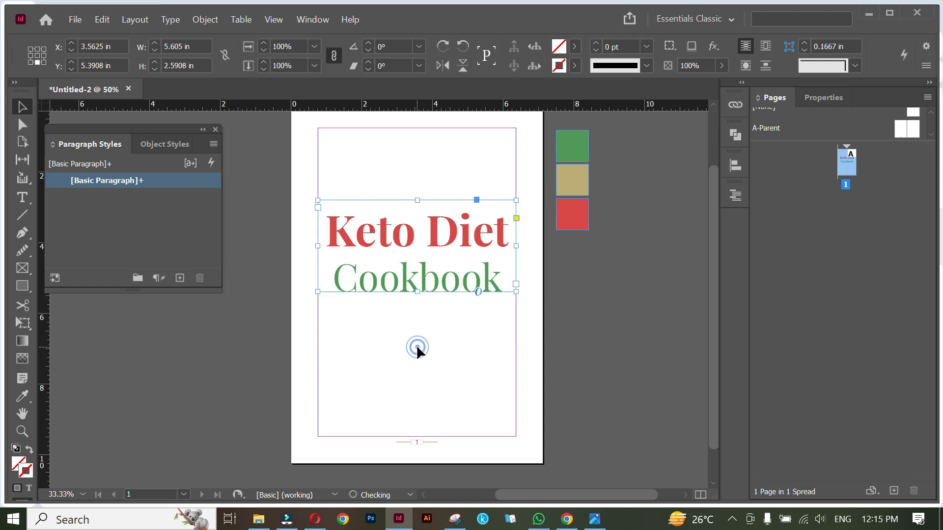
- Preview the title page, then add two pages after it as the spread 2-3
click(416, 344)
key(w)
key(w)
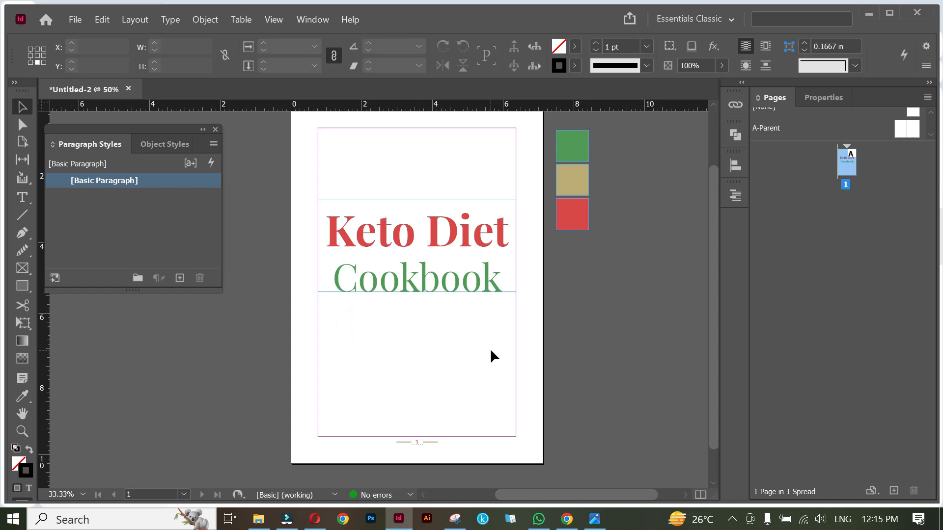
click(892, 489)
click(892, 490)
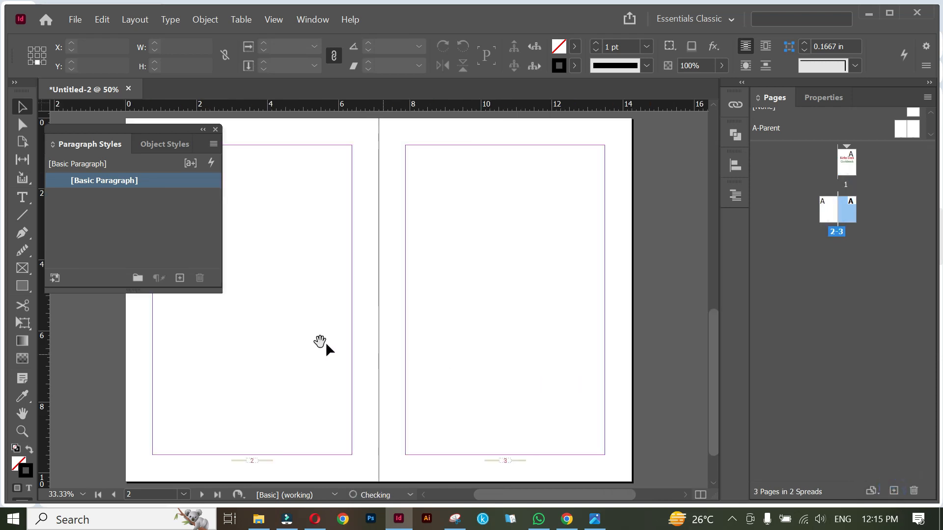
drag(320, 342, 469, 340)
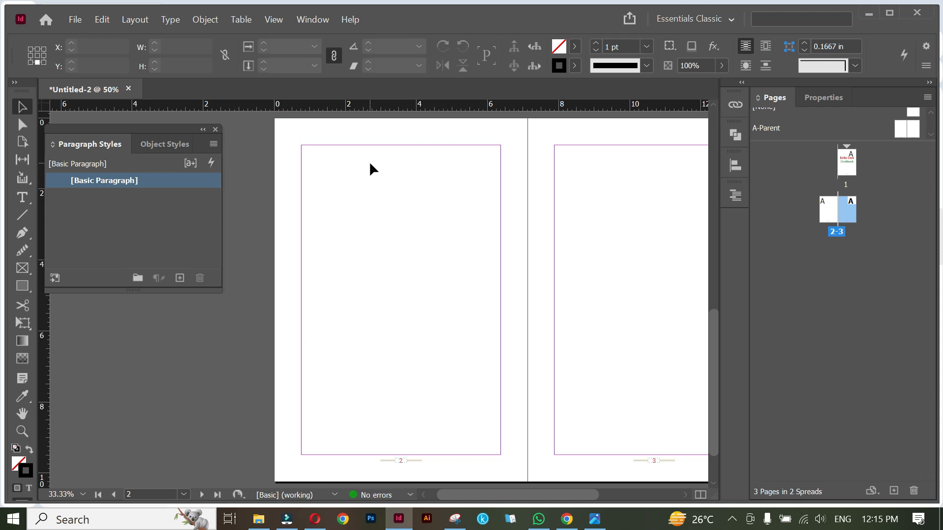
drag(526, 224, 350, 199)
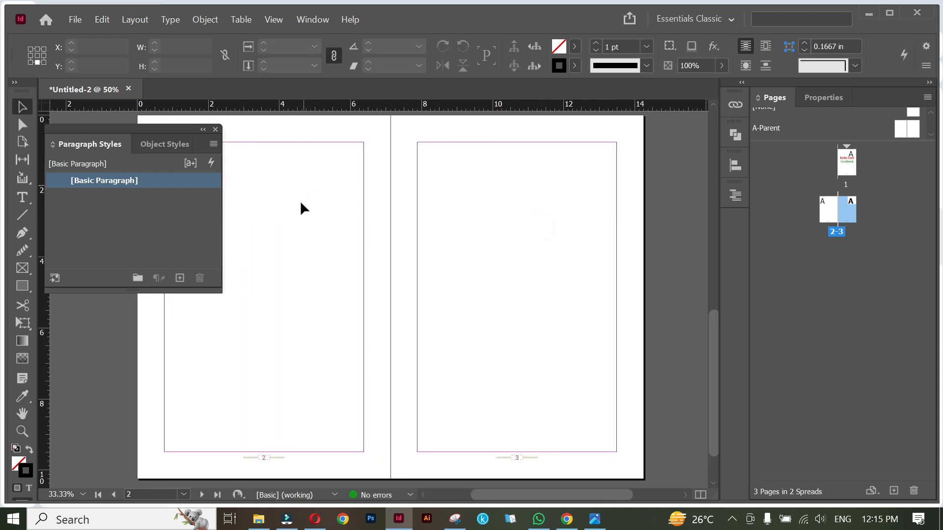
drag(599, 240, 558, 246)
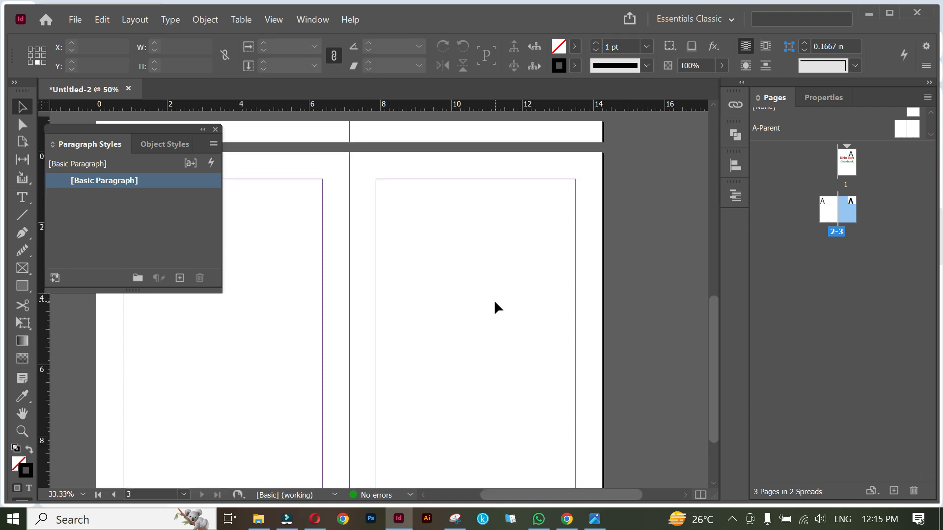
- Place the avocado sandwiches image from the Downloads folder at page 3's upper inner corner, about 2.98 in wide
mouse_move(567, 523)
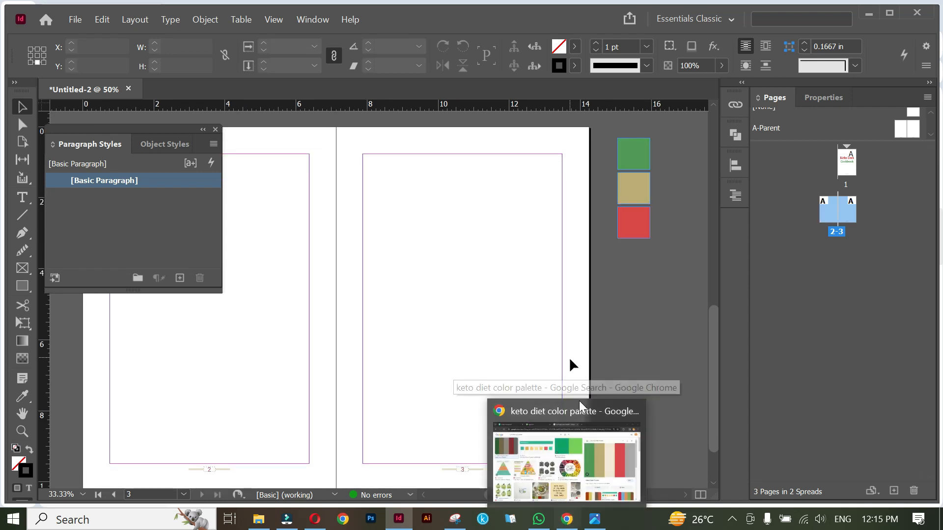
click(566, 459)
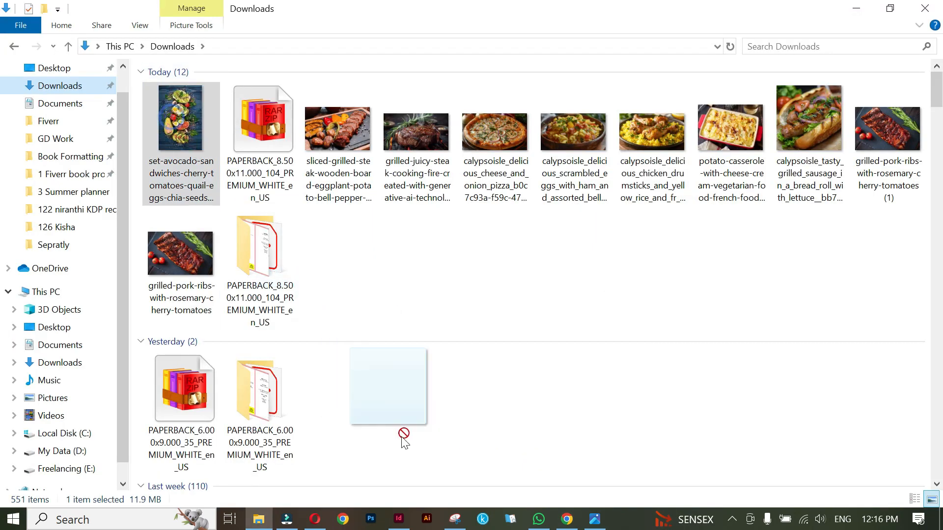
drag(402, 435, 397, 284)
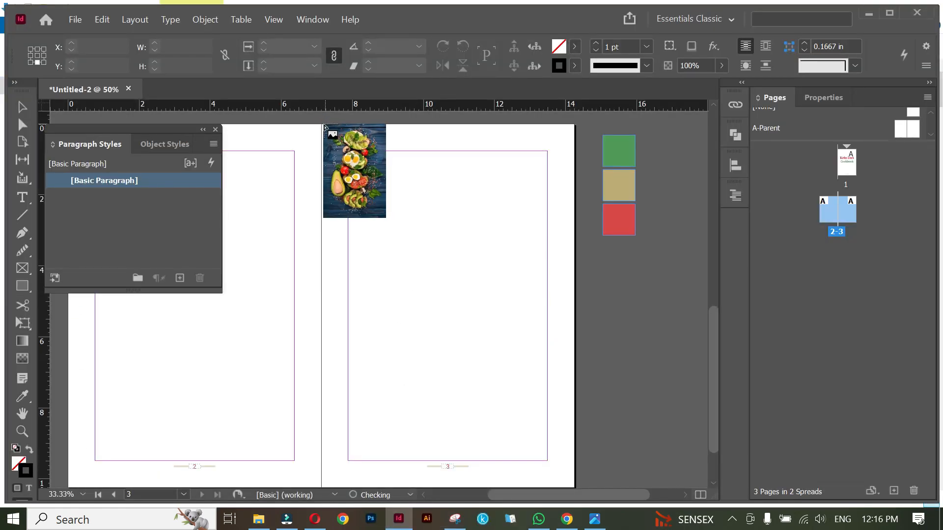
drag(321, 125, 403, 304)
drag(441, 213, 427, 213)
- Extend the image frame to the full 10.25 in page height and make the image fill it proportionally
drag(373, 303, 393, 488)
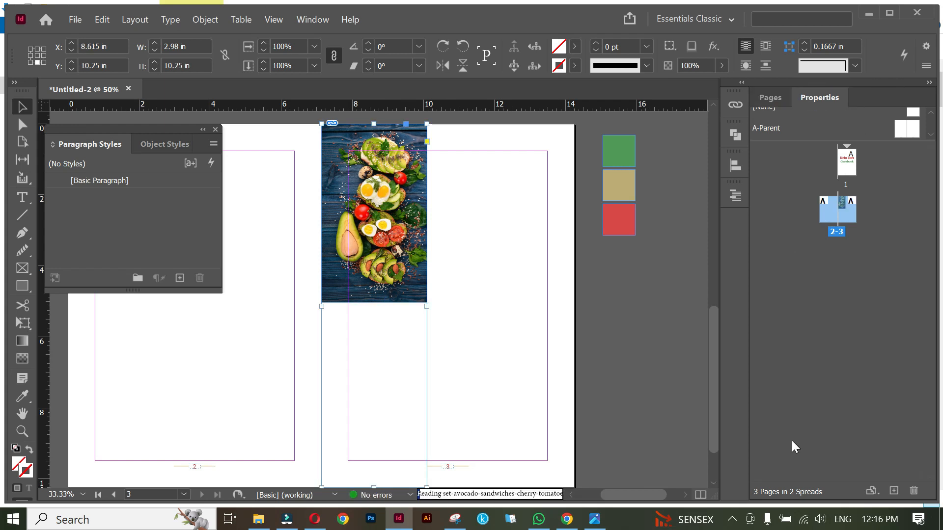
scroll(780, 420, down, 3)
click(766, 422)
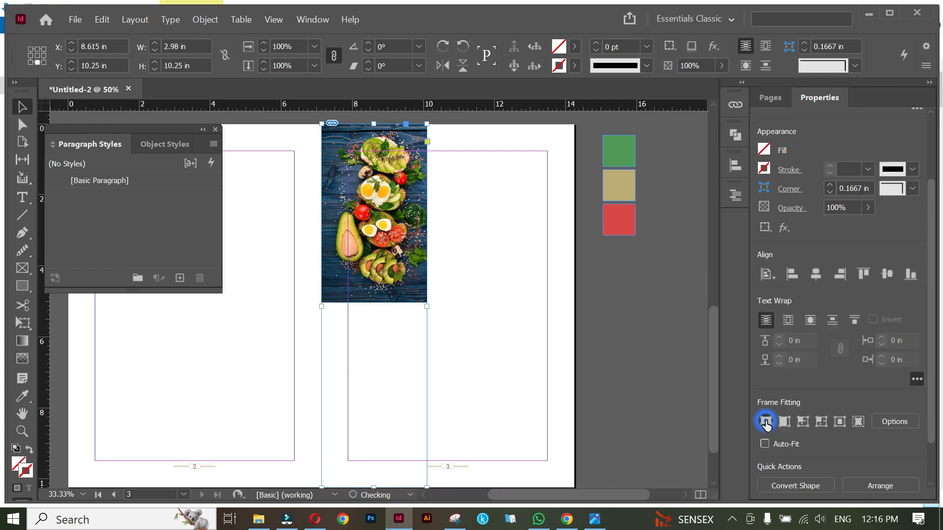
click(473, 309)
drag(491, 333, 480, 320)
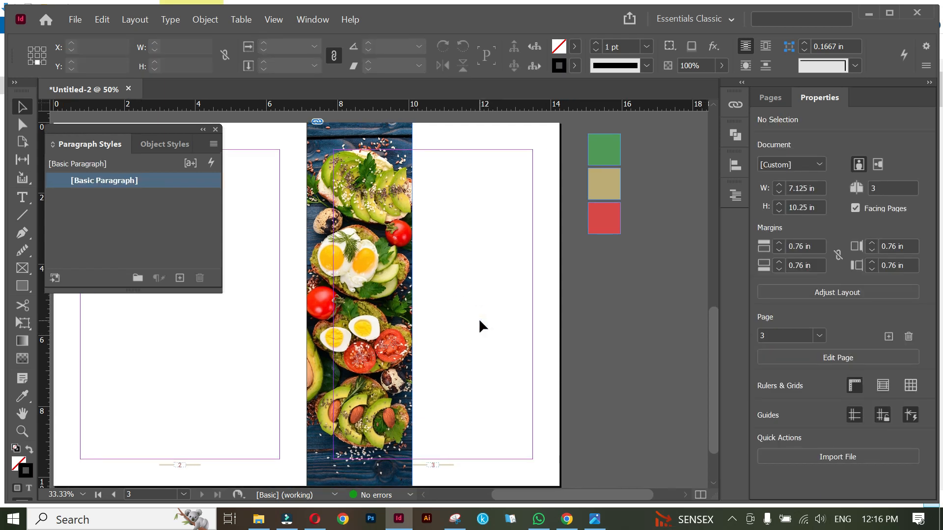
- Build a green banner about 3.39 by 0.89 in from the green palette square, between the image and page 3's outer margin along the top margin
click(481, 299)
drag(480, 208, 477, 223)
click(499, 178)
drag(598, 160, 530, 178)
click(446, 226)
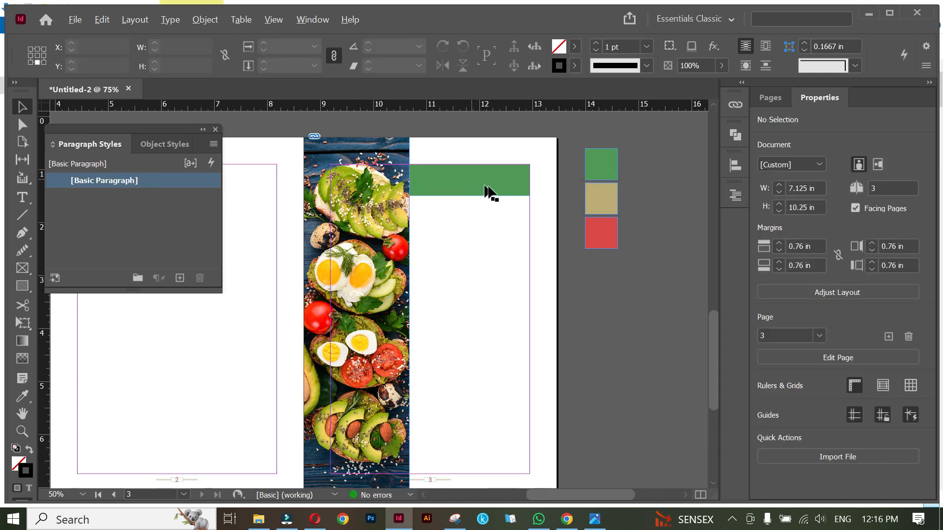
scroll(473, 182, up, 1)
drag(497, 263, 501, 251)
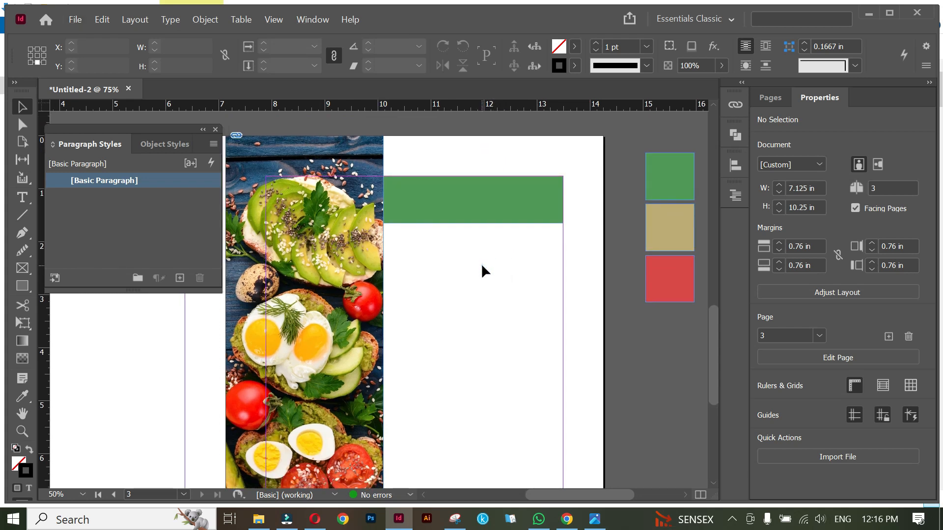
drag(492, 258, 480, 241)
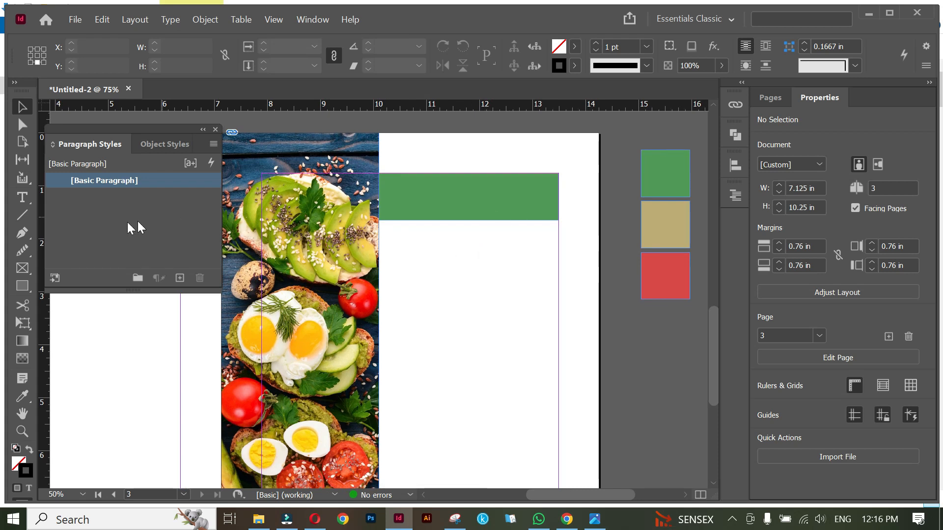
- Add a text frame about 2.72 by 0.64 in below the green banner containing "Introduction"
click(23, 198)
drag(387, 255, 532, 289)
text(Introduction)
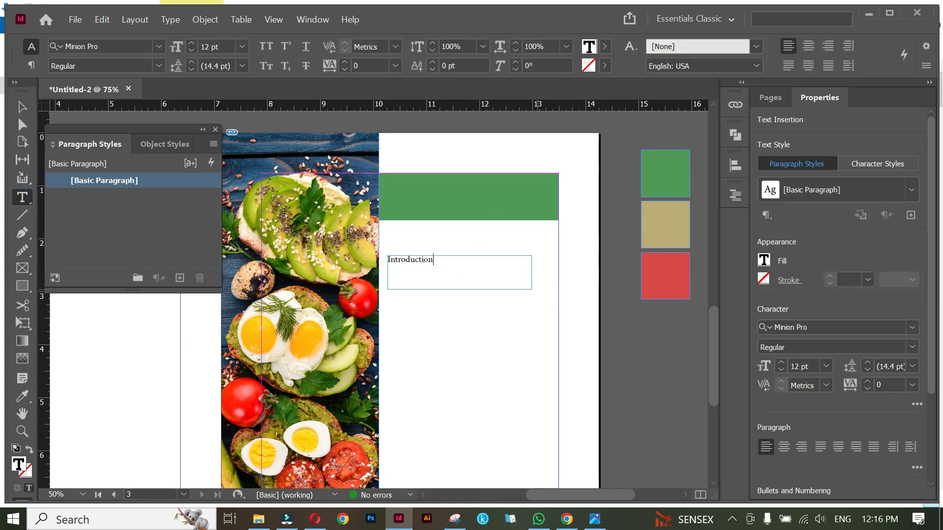
- Format the "Introduction" text in Roboto Bold with All Caps
key(ctrl+a)
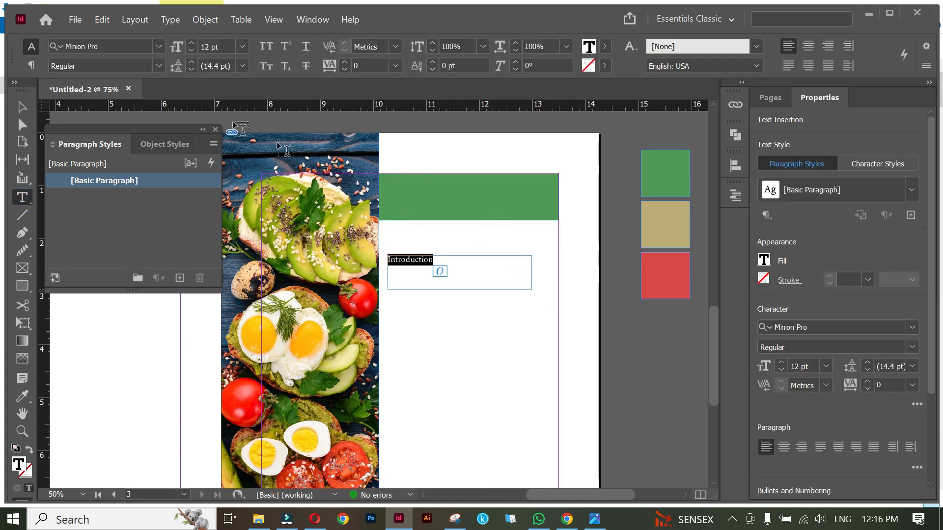
click(108, 46)
text(Roboto)
click(158, 66)
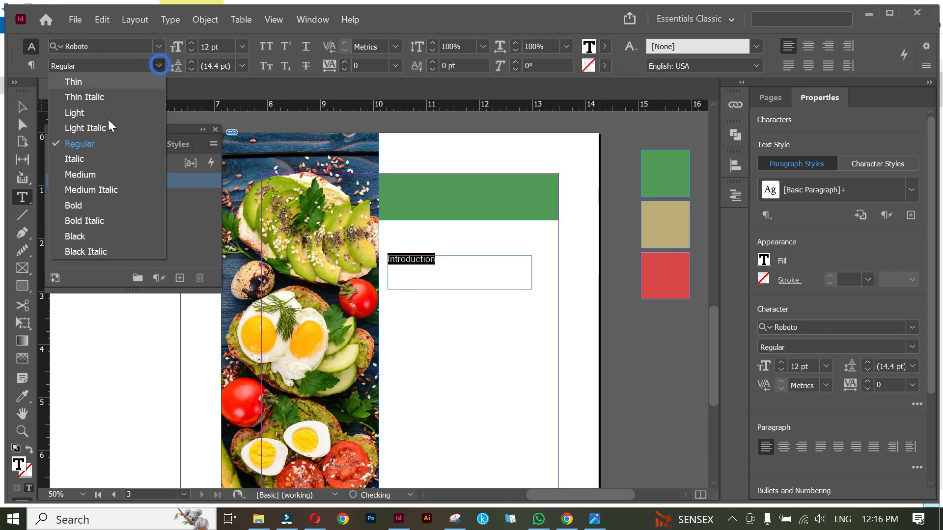
click(89, 205)
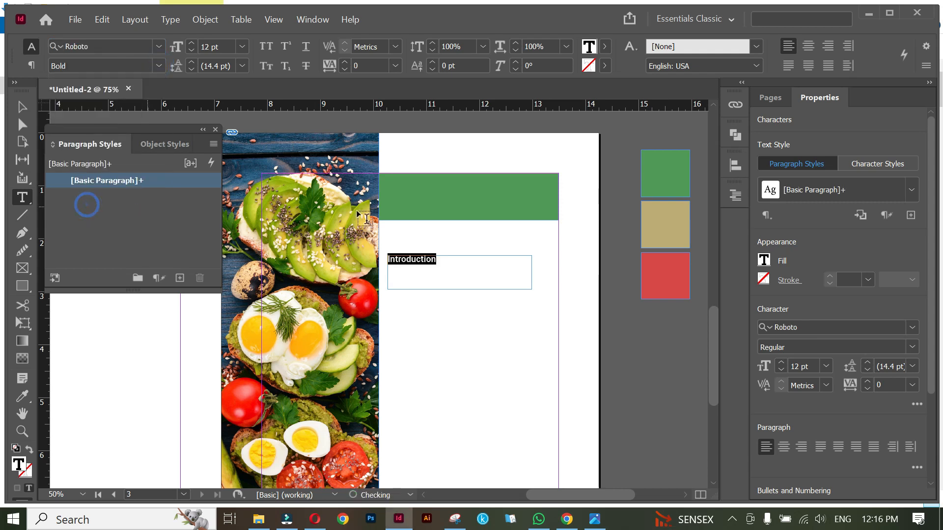
click(266, 47)
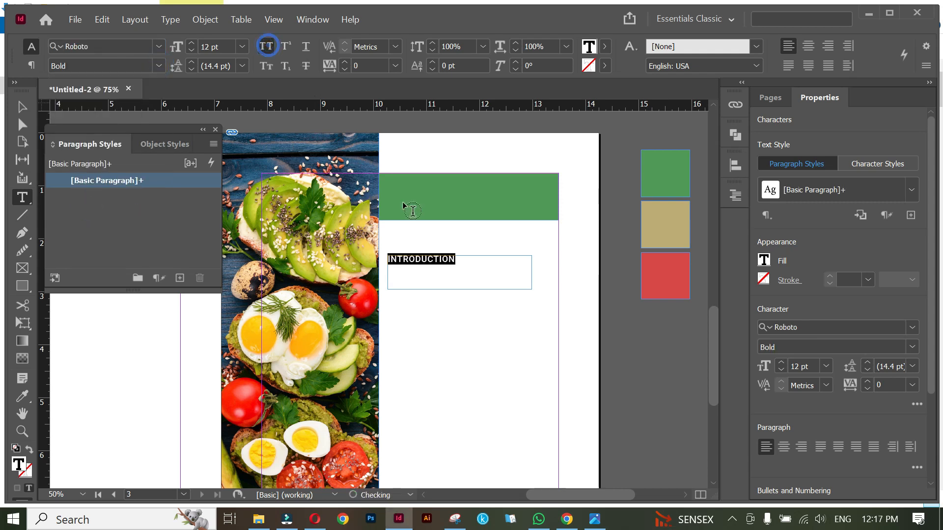
- Move the "INTRODUCTION" frame onto the green banner and enlarge it to about 3.08 by 0.75 in
click(456, 269)
drag(438, 258, 432, 189)
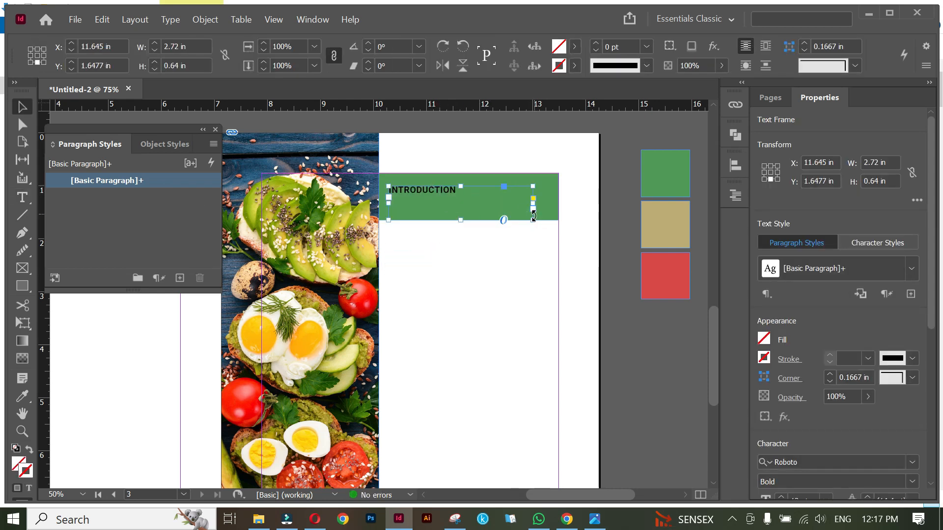
drag(534, 224, 553, 228)
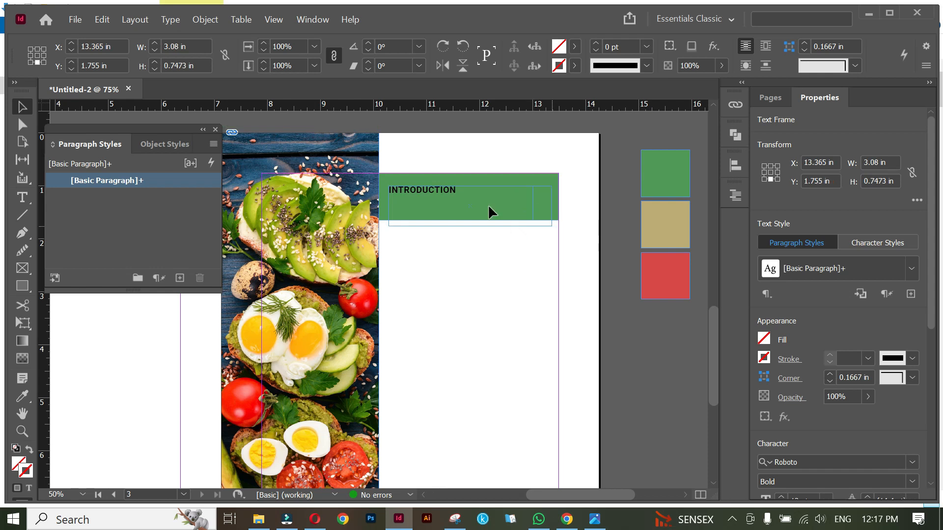
- Set the "INTRODUCTION" heading to 29 pt and colour it white
double_click(447, 190)
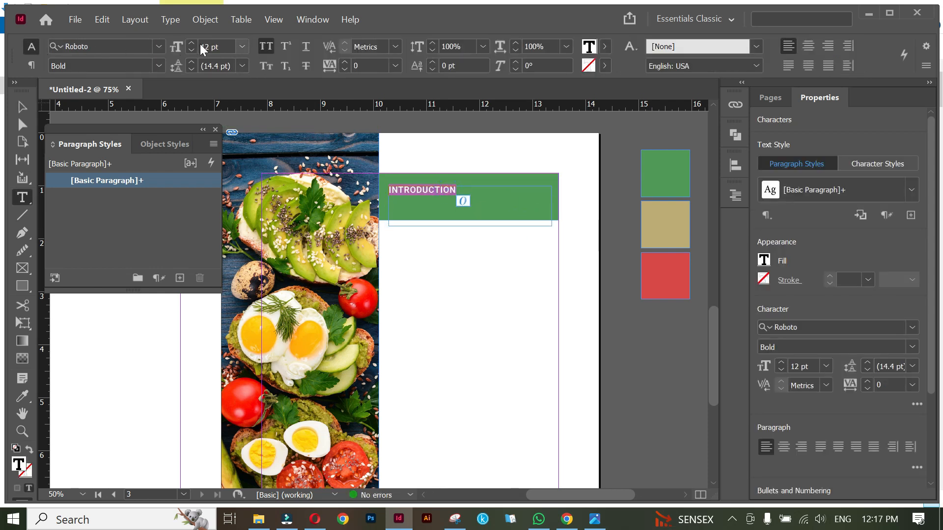
click(191, 44)
click(191, 43)
click(191, 43)
click(191, 43)
click(191, 43)
click(190, 43)
click(191, 43)
click(191, 43)
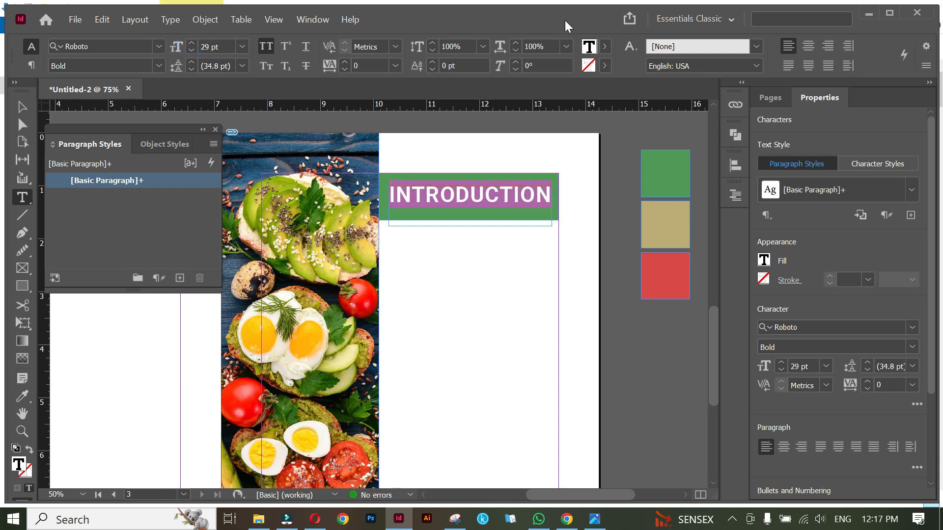
click(605, 46)
click(454, 125)
click(468, 323)
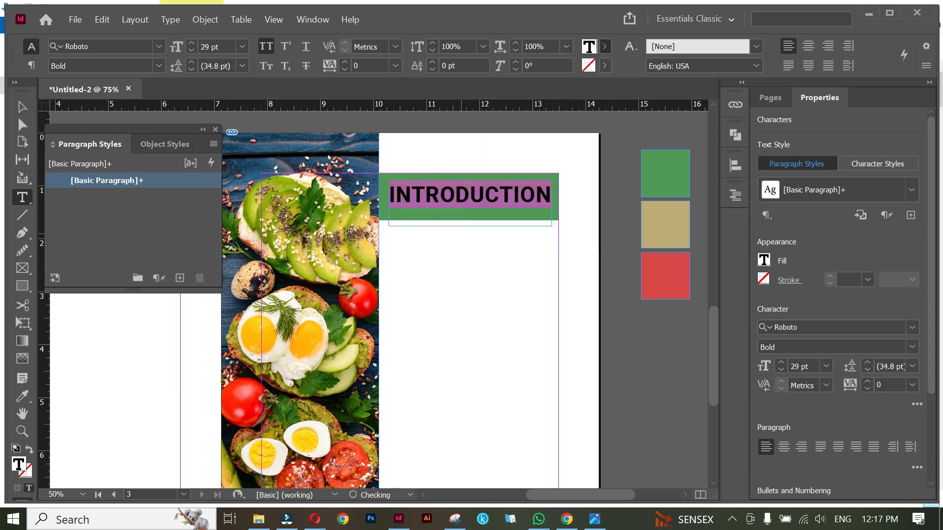
- Fit the heading's frame to its text and centre it on the green banner
key(Escape)
click(464, 201)
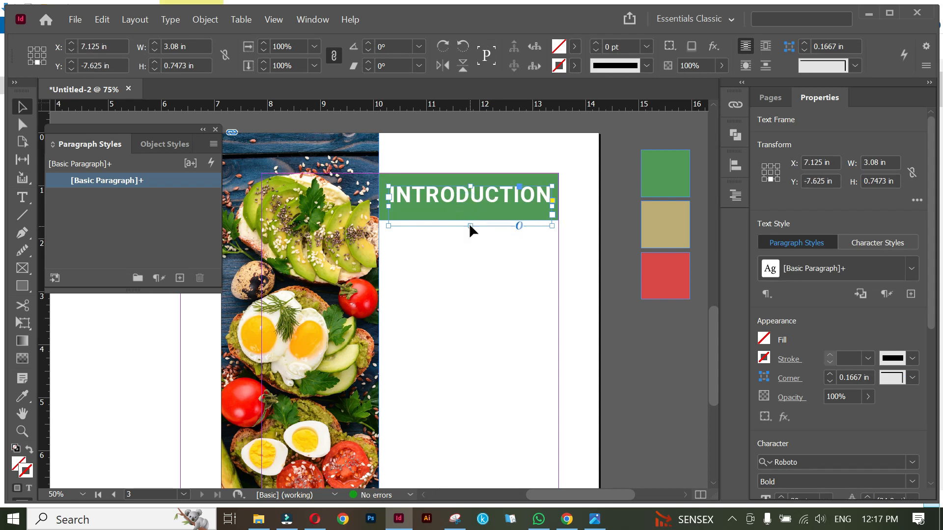
click(468, 238)
click(476, 150)
click(490, 214)
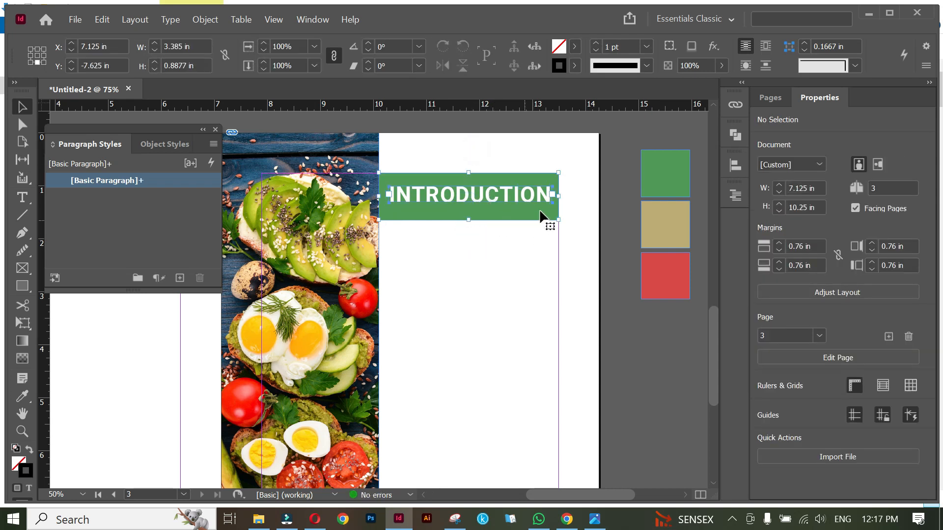
click(735, 165)
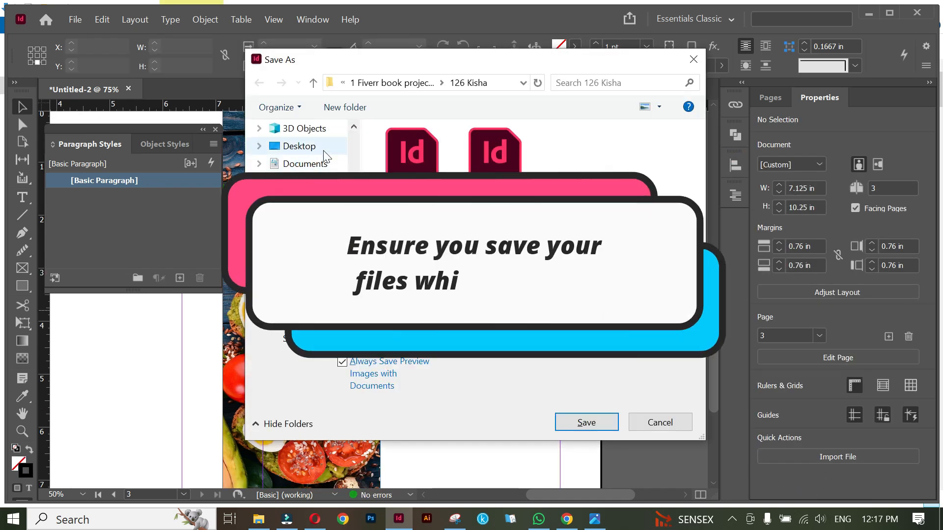
- Save the document to the Desktop as Recipe book.indd
click(298, 147)
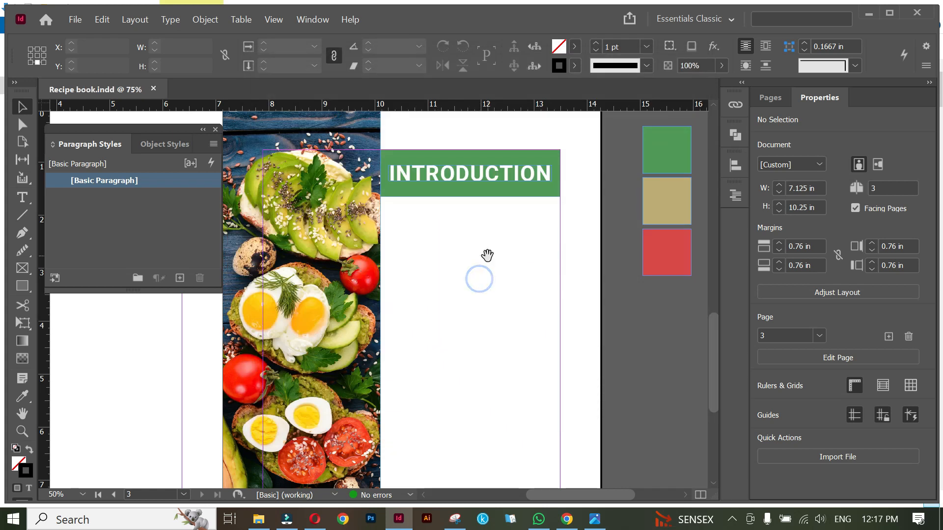
- Draw a text frame below the banner and paste in the three cookbook introduction paragraphs copied from the ChatGPT page in Opera
drag(485, 253, 488, 274)
click(26, 196)
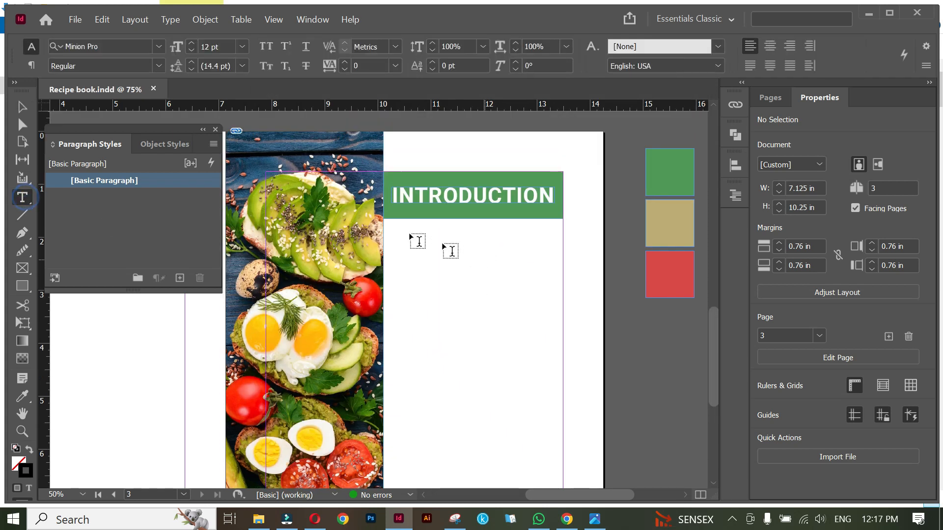
drag(392, 227, 561, 444)
click(313, 520)
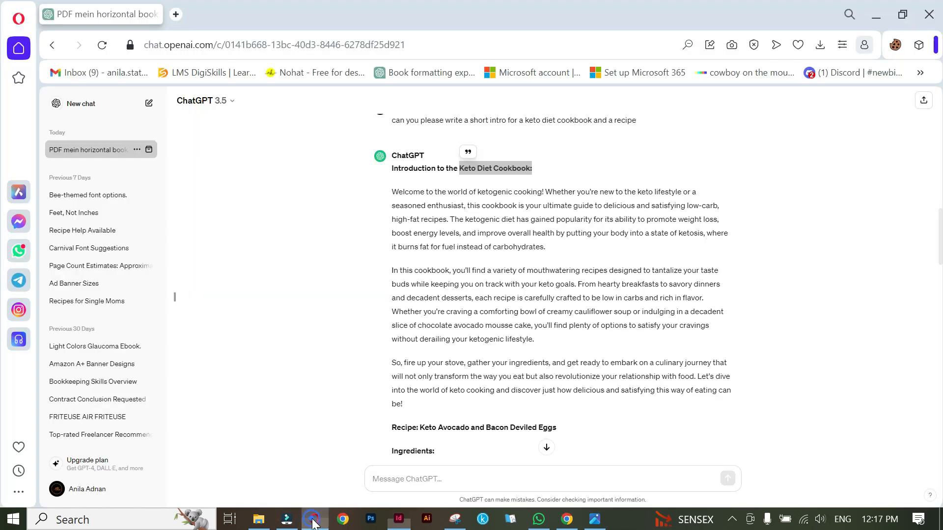
drag(391, 191, 465, 414)
key(ctrl+c)
key(alt+Tab)
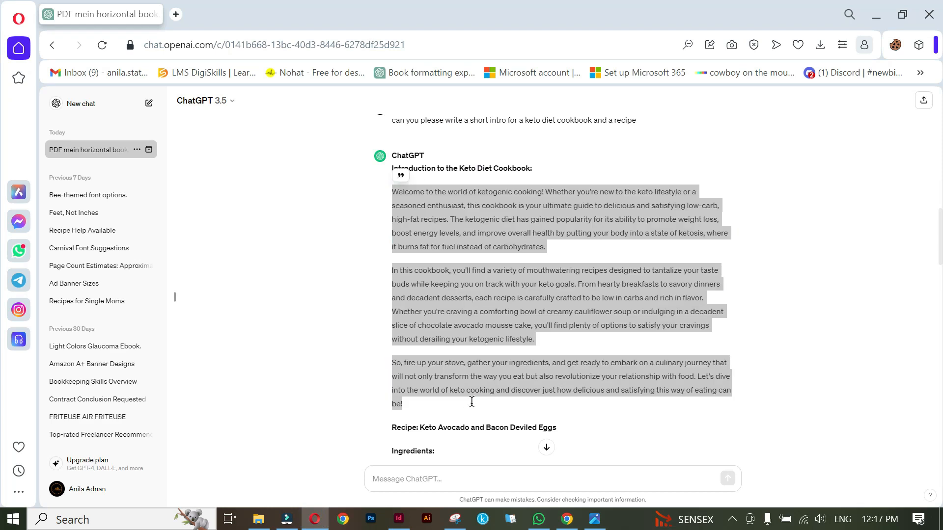
key(ctrl+v)
- Turn off hyphenation for all the introduction body text
key(ctrl+a)
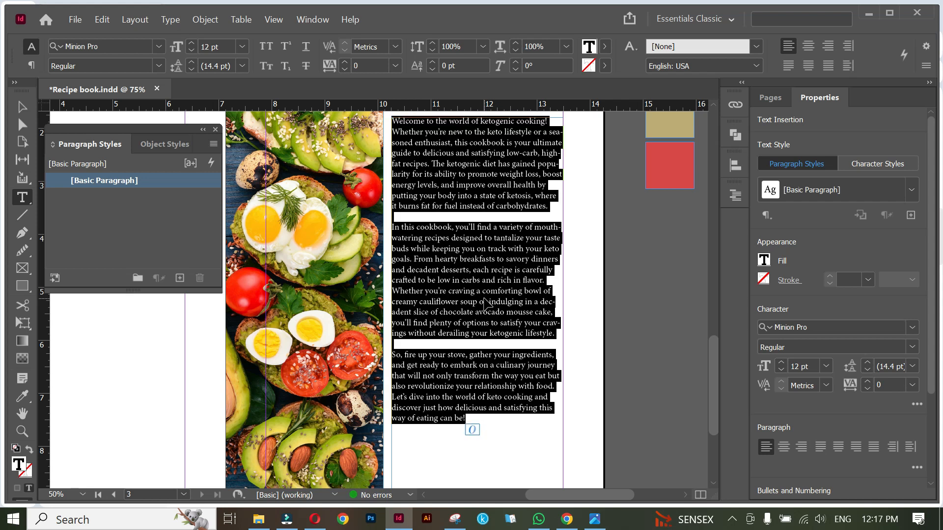
click(926, 66)
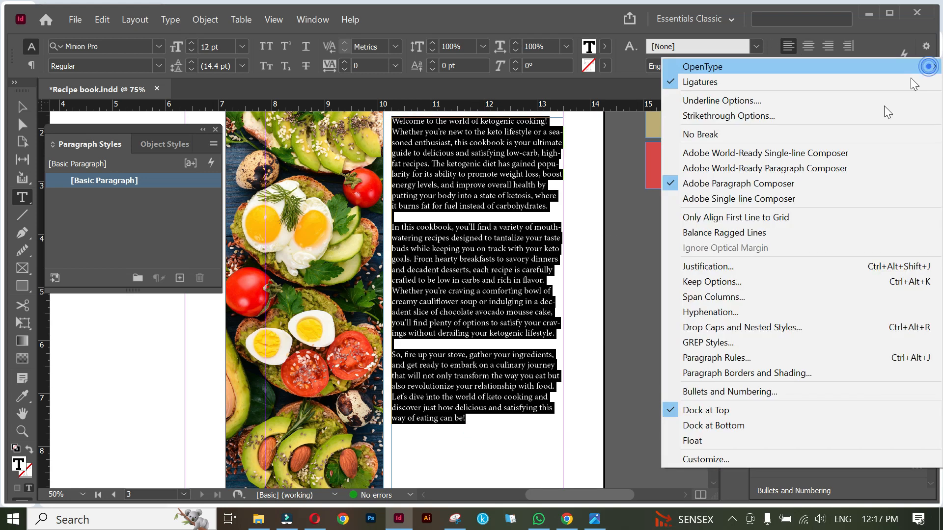
click(703, 313)
click(346, 153)
click(604, 156)
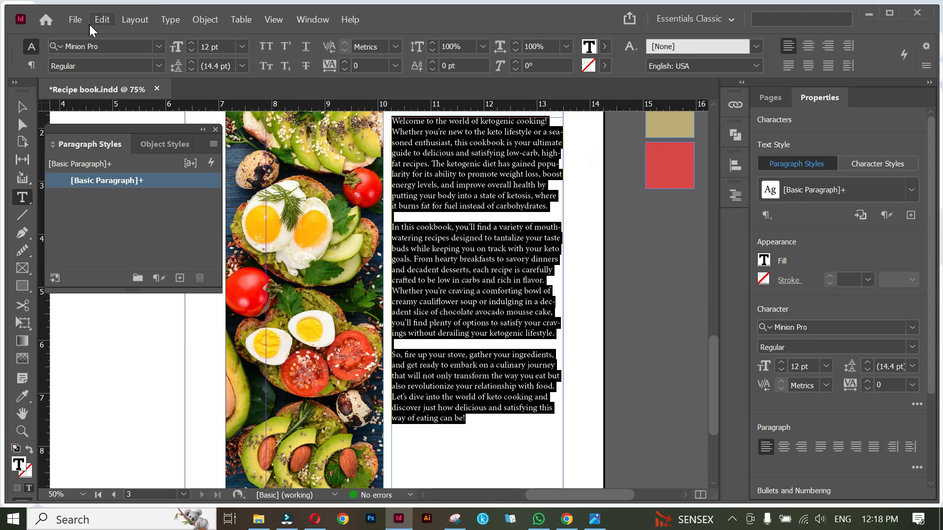
- Change the introduction body text's font to Roboto
click(105, 45)
text(R)
key(Return)
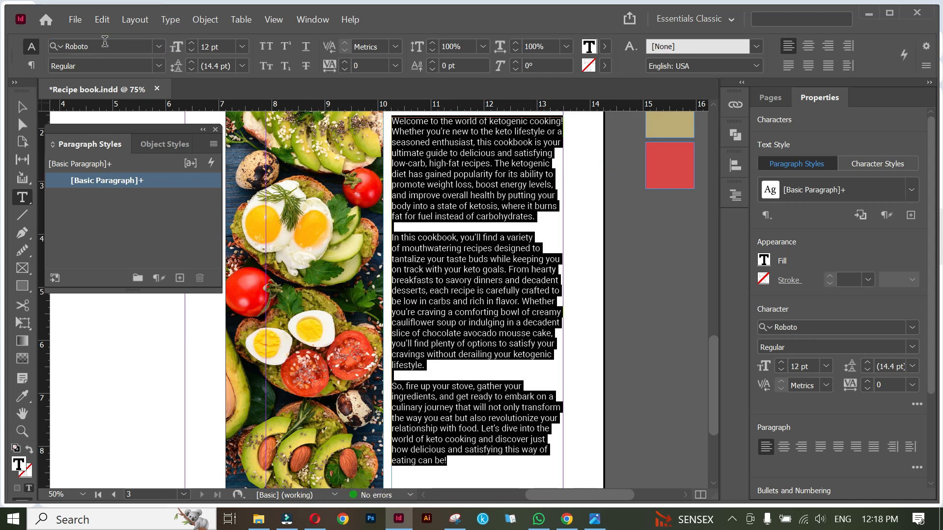
- Justify the introduction body text with its last lines aligned left, and shorten its frame to fit the text
click(788, 69)
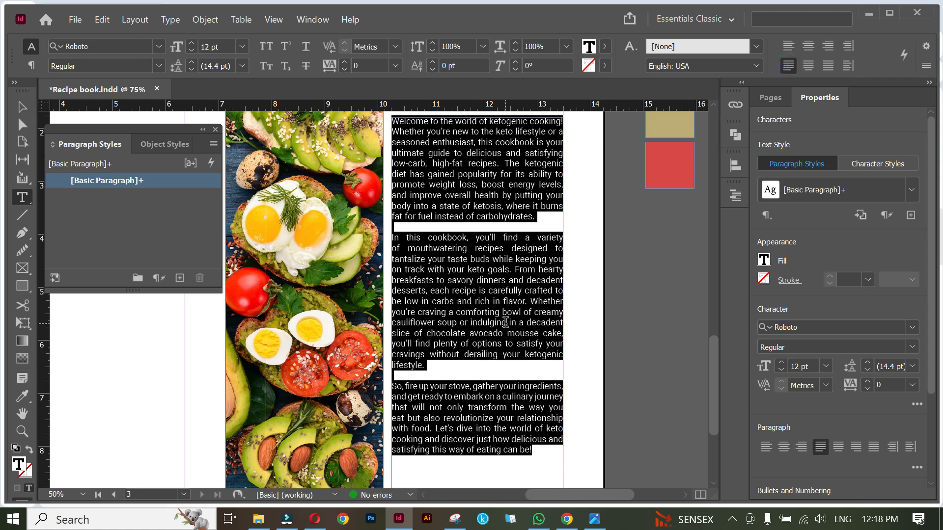
scroll(505, 322, up, 1)
key(Escape)
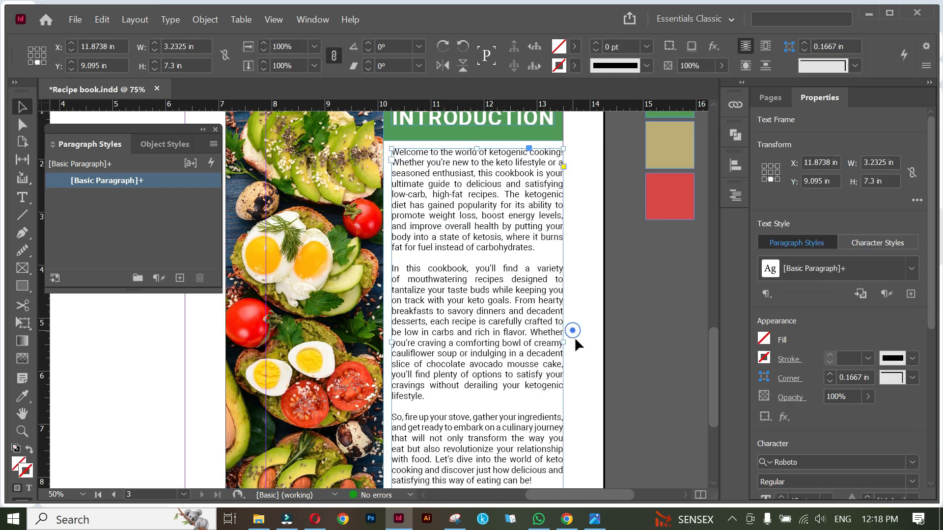
drag(576, 343, 572, 324)
click(437, 443)
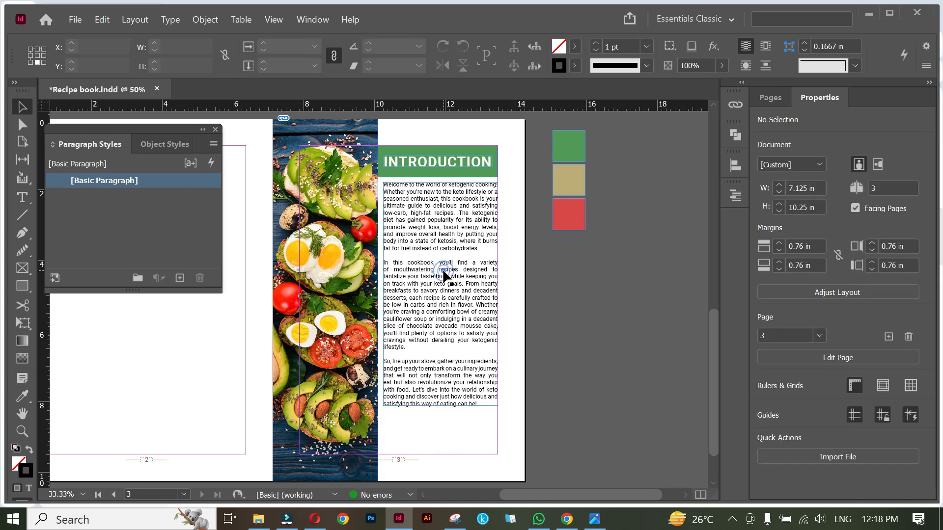
- Move the introduction text frame down to leave a gap below the green banner, placing it at Y 8.4 in
drag(442, 272, 443, 278)
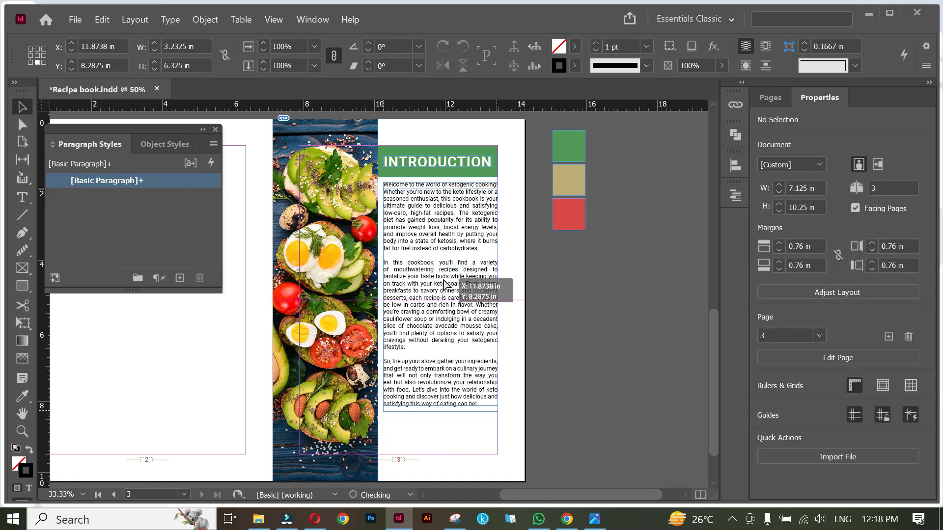
click(512, 234)
click(432, 286)
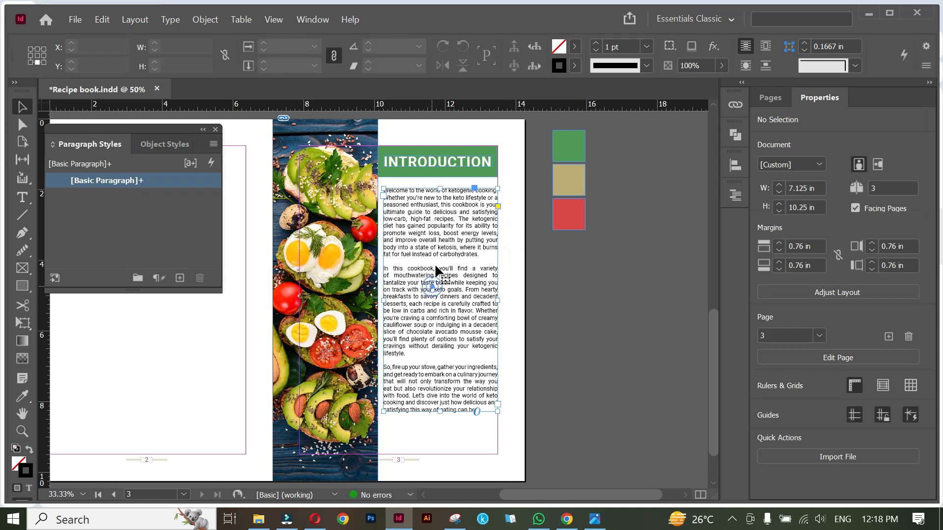
drag(444, 241, 446, 246)
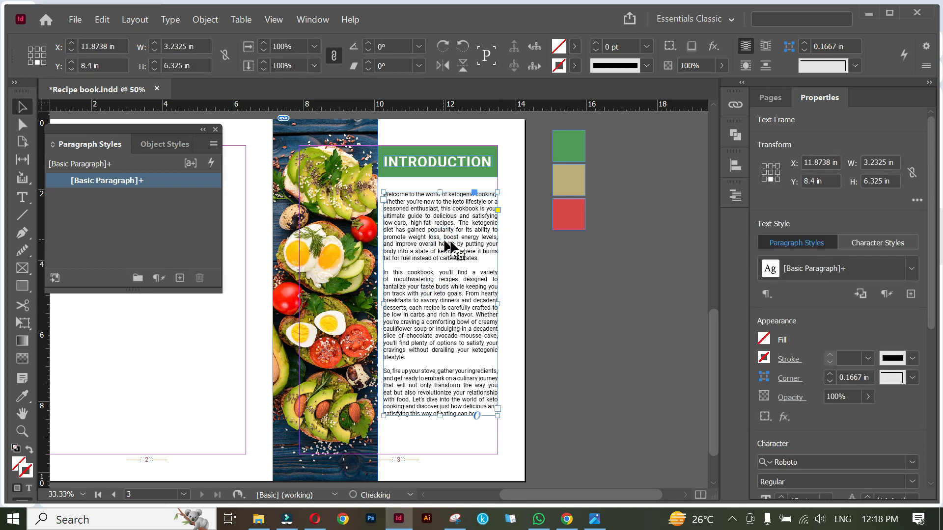
click(508, 232)
scroll(539, 296, left, 1)
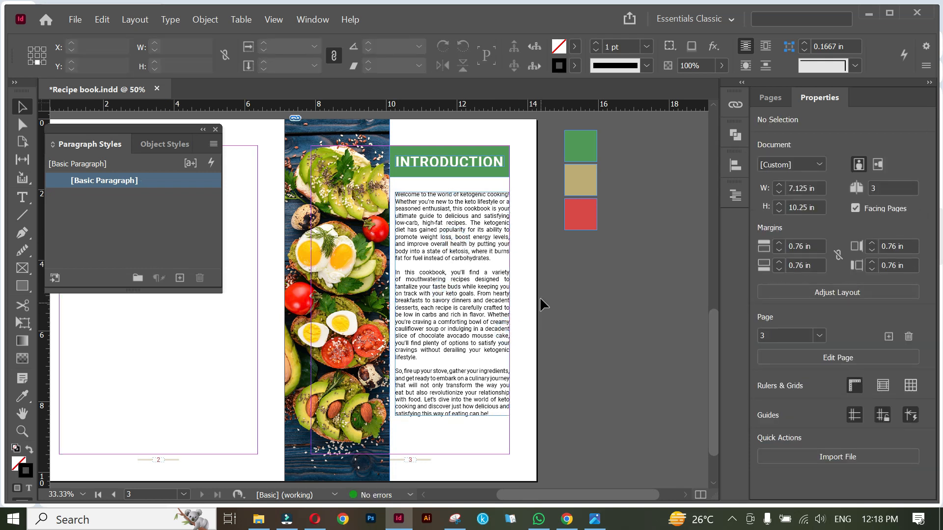
key(w)
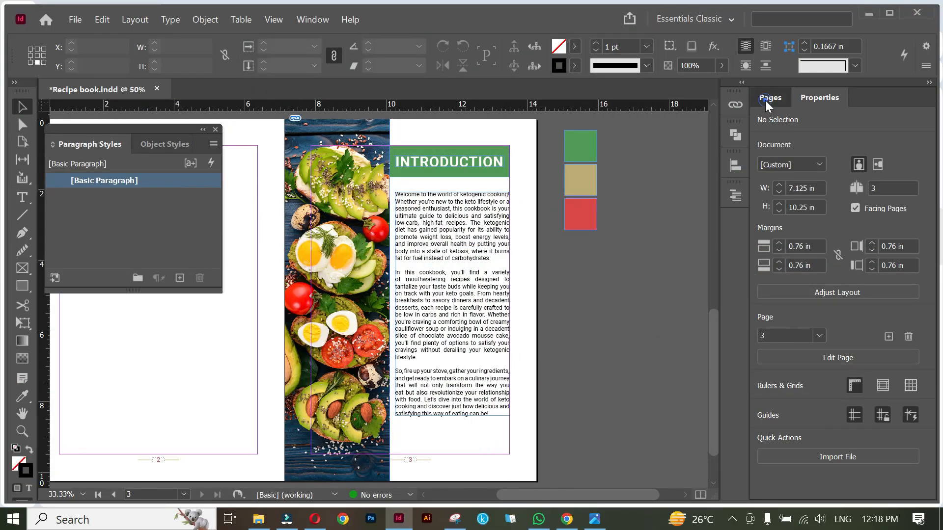
- Add two new pages, 4 and 5, after the introduction spread and save the document
click(766, 98)
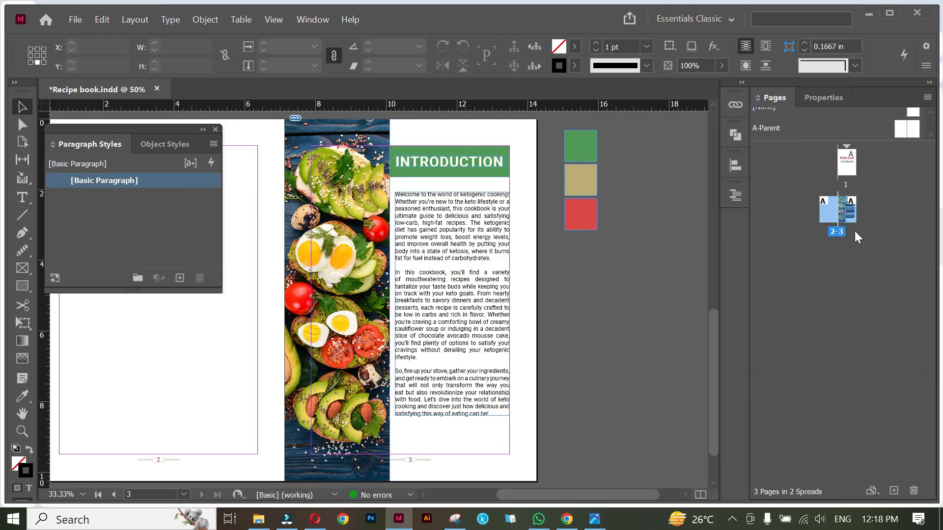
click(892, 491)
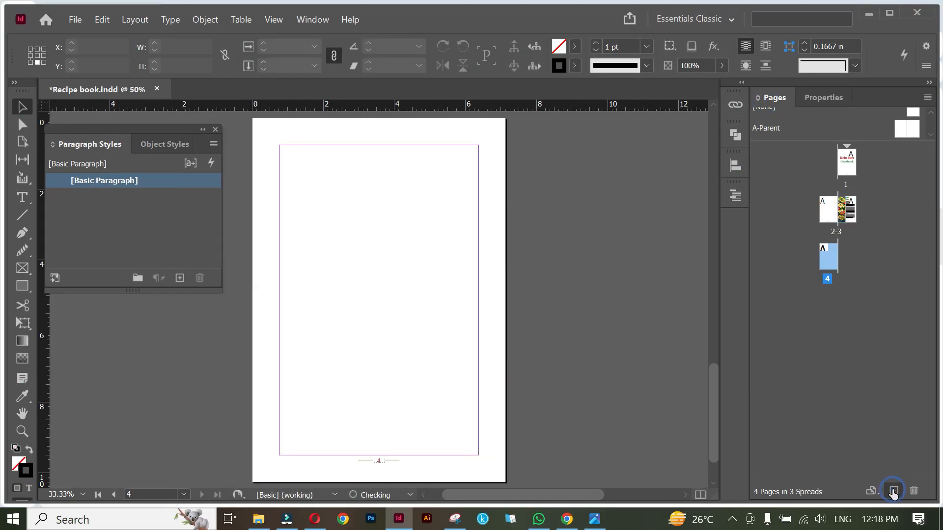
click(893, 491)
drag(345, 356, 481, 358)
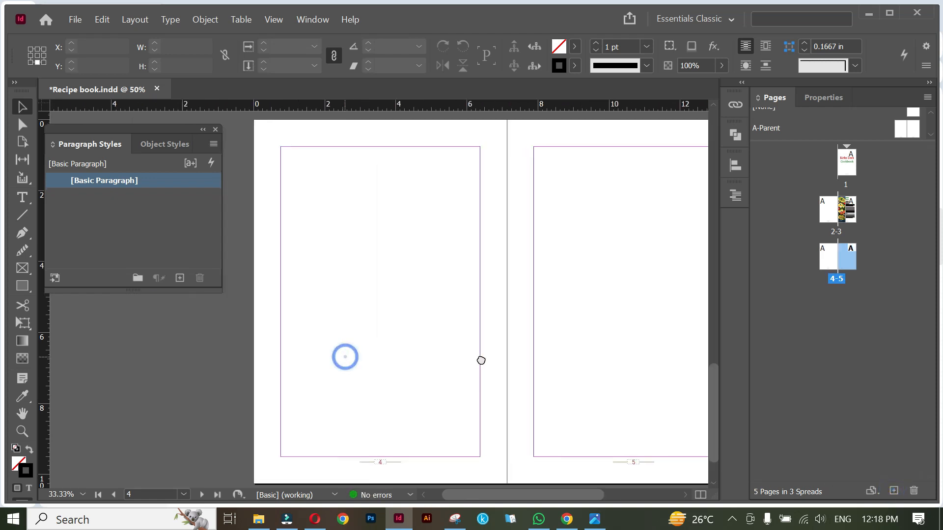
key(ctrl+s)
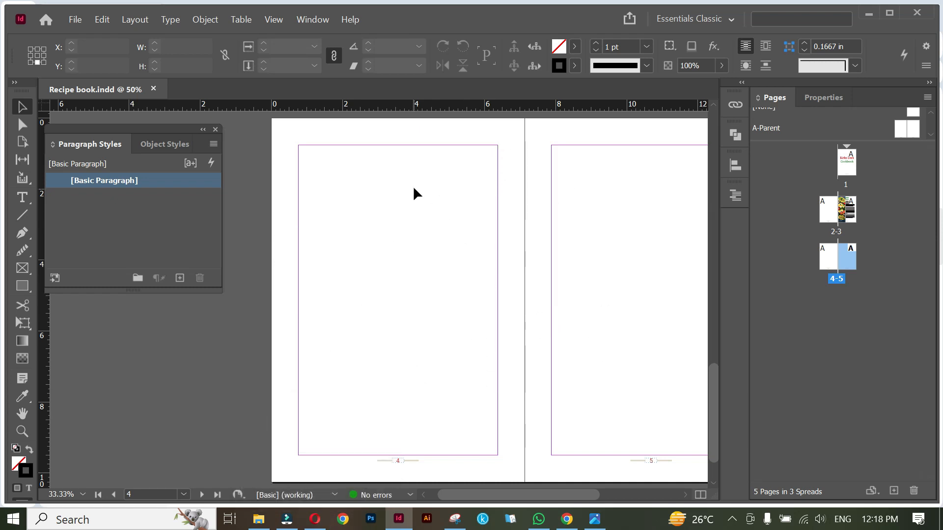
drag(465, 196, 456, 207)
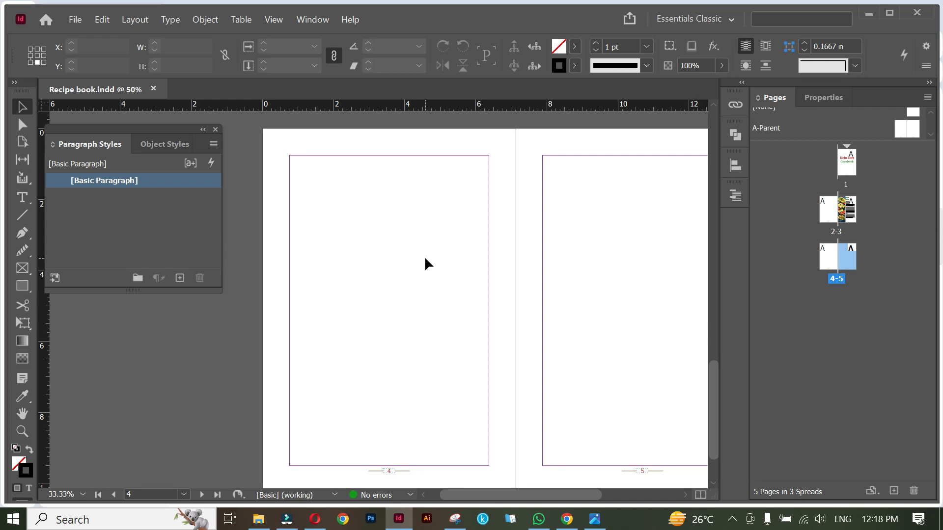
- Copy the recipe title "Keto Avocado and Bacon Deviled Eggs" from the ChatGPT page in Opera and return to InDesign
key(alt+Tab)
click(420, 280)
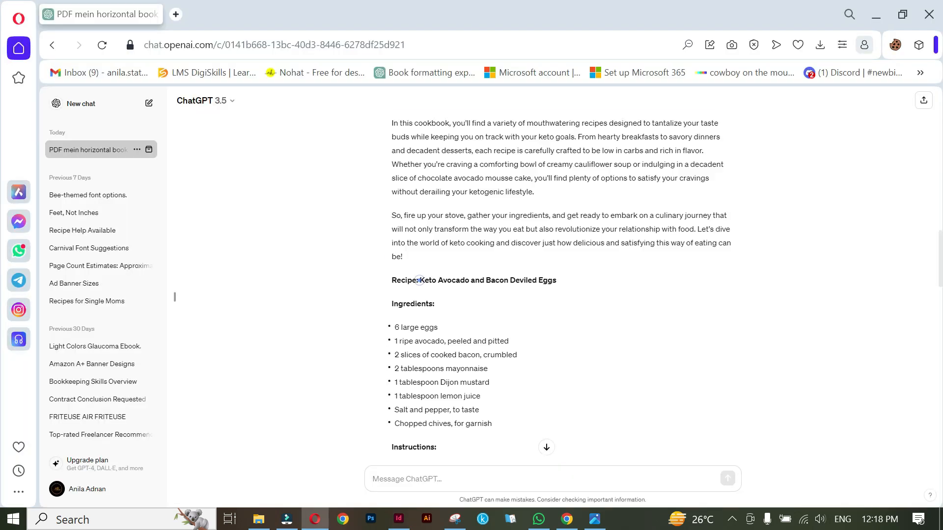
drag(420, 280, 552, 281)
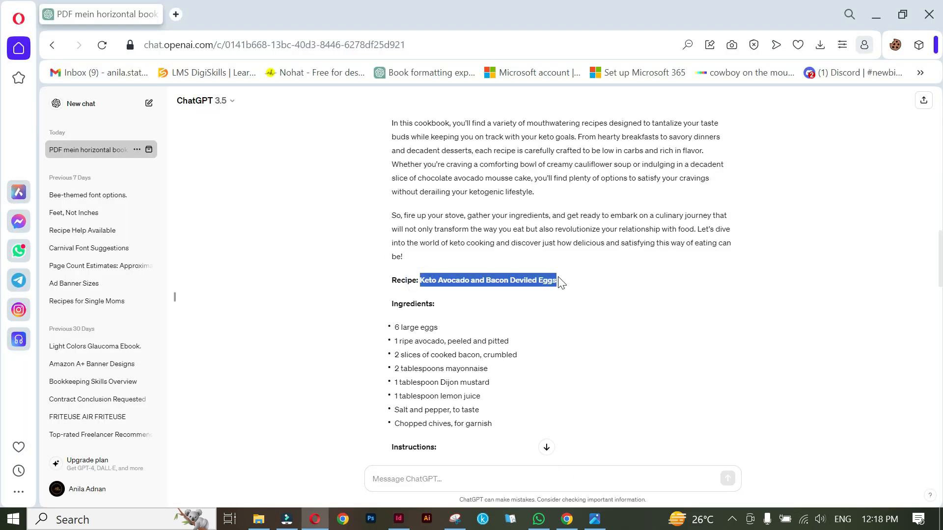
key(alt+Tab)
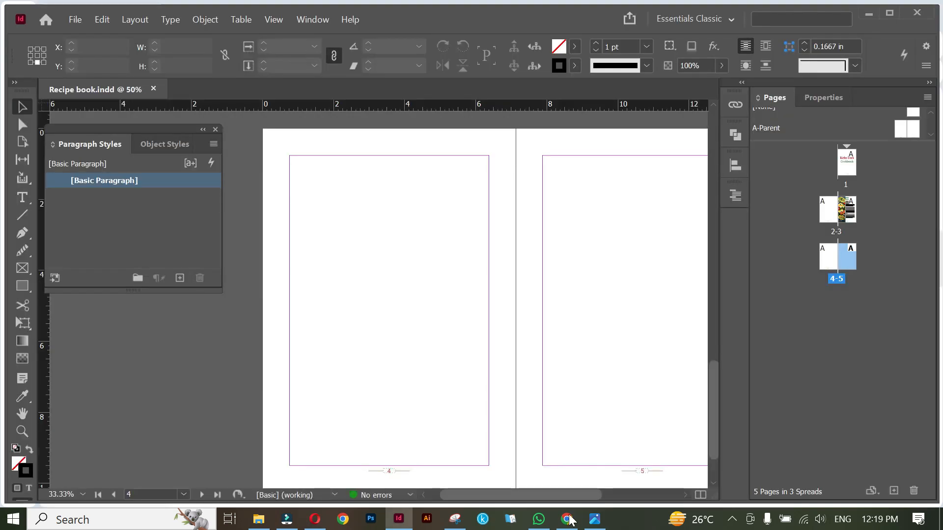
- Search Freepik in Chrome for "Keto Avocado and Bacon Deviled Eggs" and download the top-view egg salad photo with olives
key(alt+Tab)
key(Tab)
key(ctrl+a)
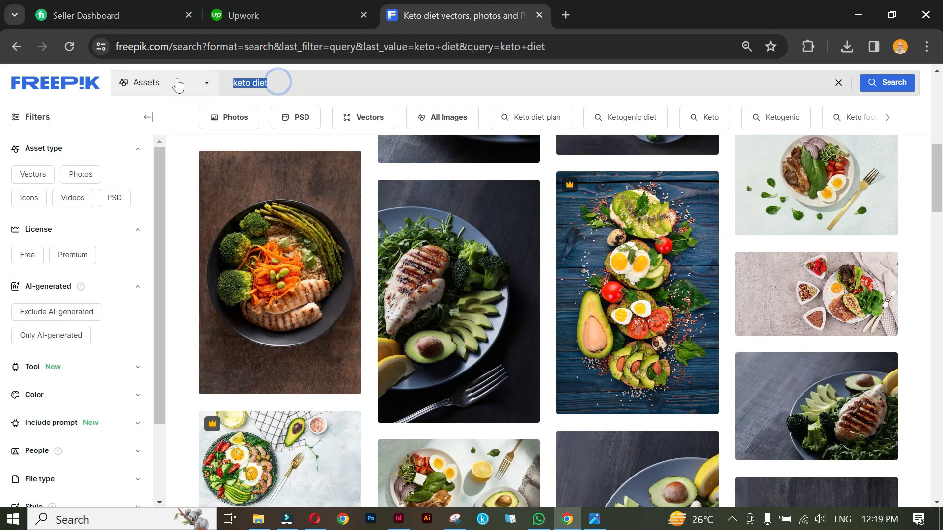
text(Keto Avocado and Bacon Deviled Eggs)
key(Return)
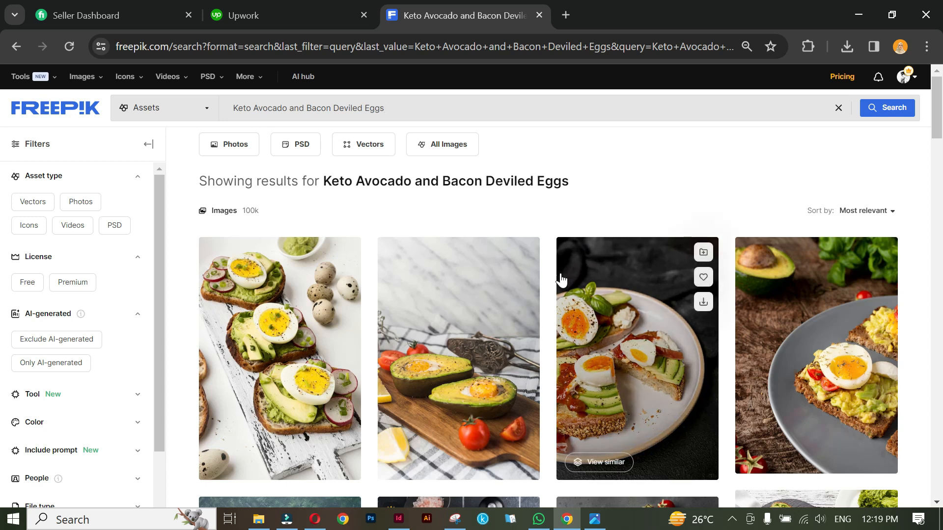
scroll(555, 273, down, 2)
scroll(555, 273, down, 7)
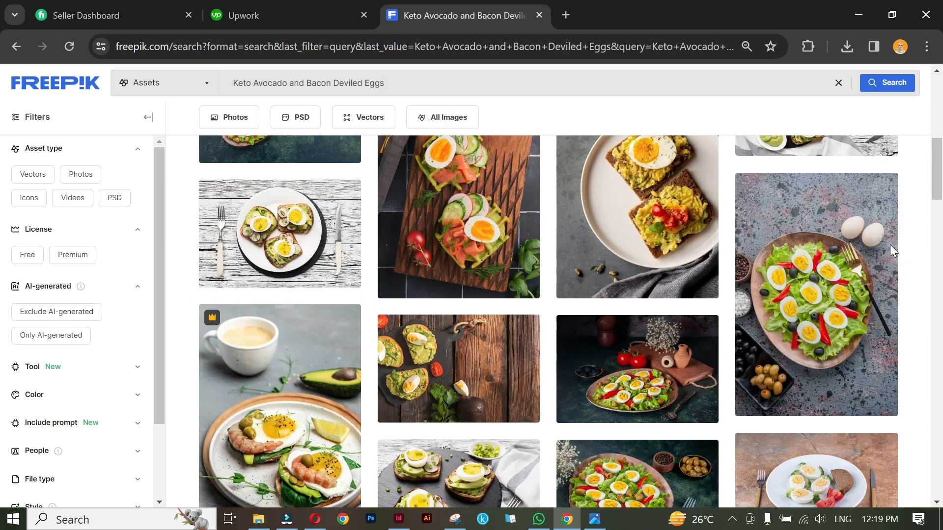
click(564, 350)
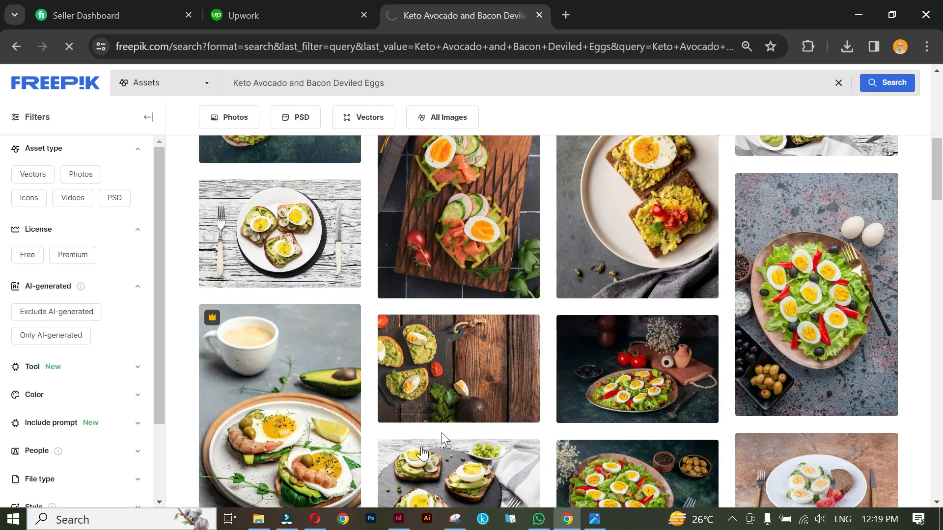
- Place the egg salad photo from Downloads across the top of page 4 in InDesign, rotated 90° in a frame about 7.125 by 5.05 in
click(399, 519)
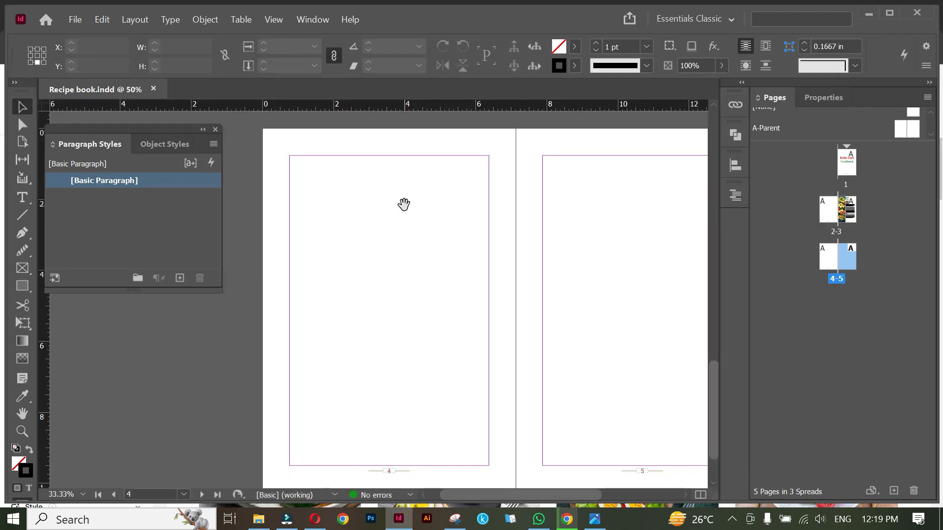
click(258, 519)
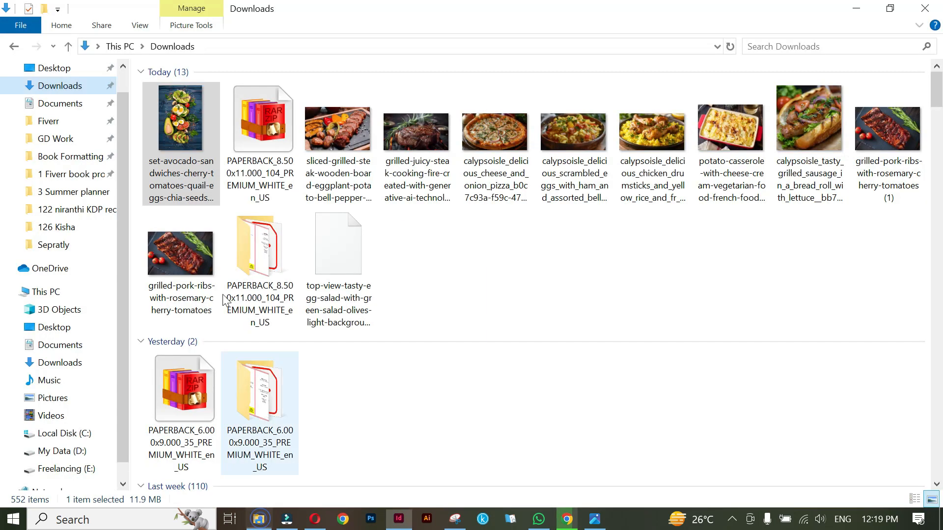
right_click(481, 235)
click(532, 290)
drag(181, 120, 322, 191)
drag(272, 129, 517, 153)
drag(517, 490, 513, 197)
drag(533, 281, 593, 221)
drag(629, 249, 524, 249)
drag(395, 366, 397, 310)
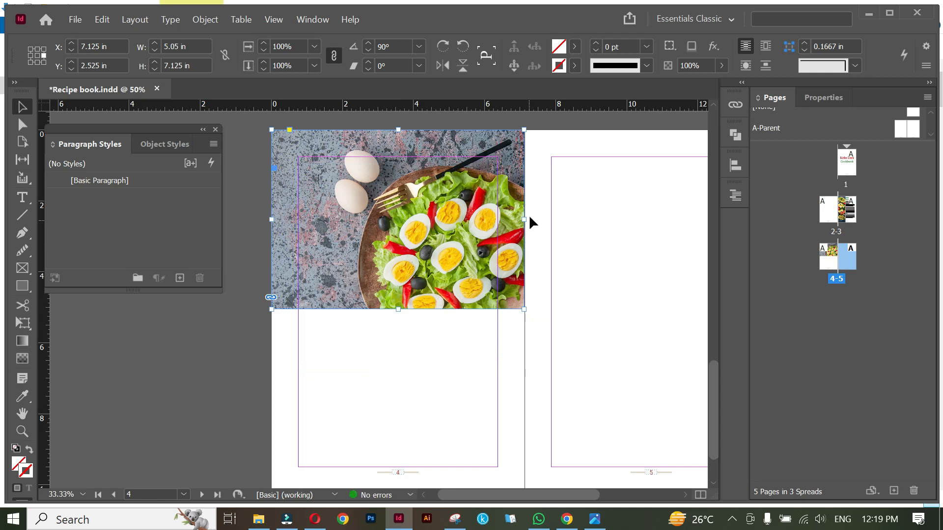
- Fit the salad photo to fill its frame so the whole plate shows, and reduce the frame's height
click(830, 98)
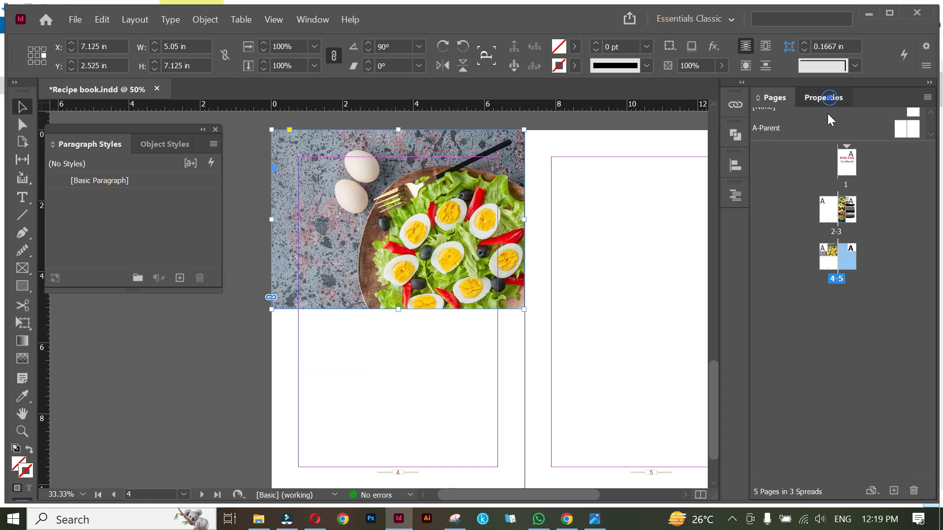
click(470, 361)
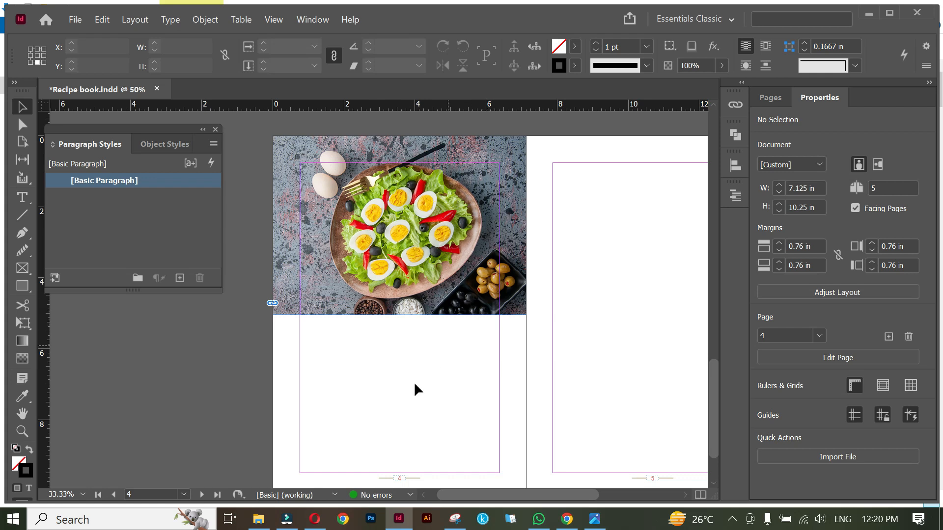
click(414, 309)
drag(399, 313, 400, 298)
drag(400, 136, 400, 147)
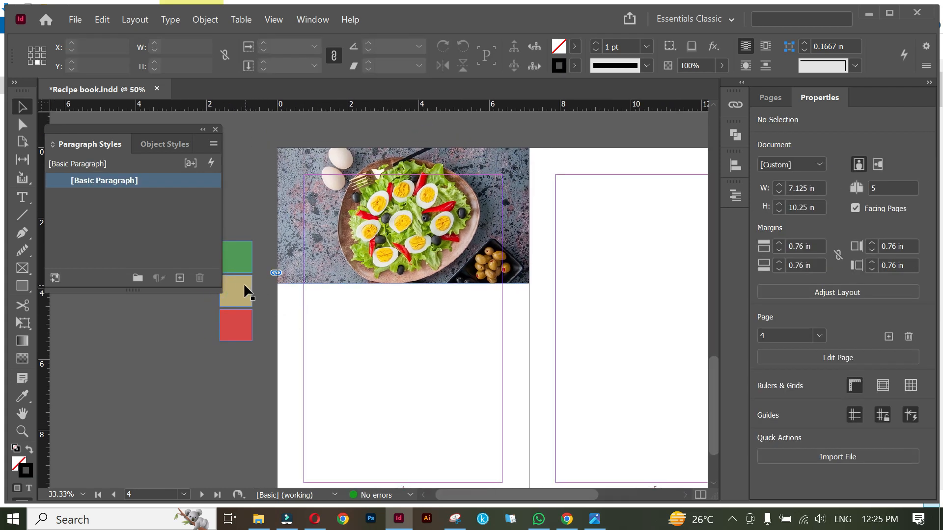
- Copy the tan palette square onto the photo's lower edge and stretch it into a 7.125 in wide, 0.8877 in high banner
drag(245, 292, 381, 295)
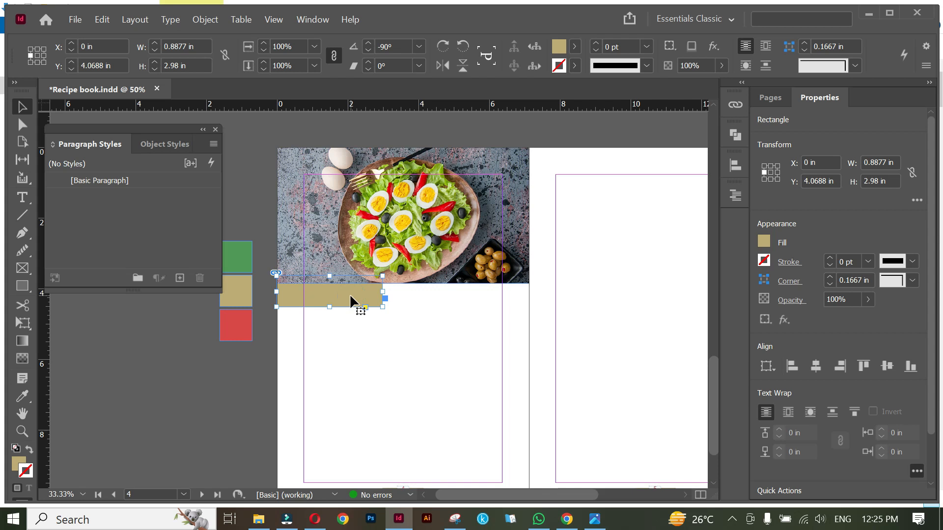
scroll(350, 296, up, 1)
scroll(353, 300, up, 1)
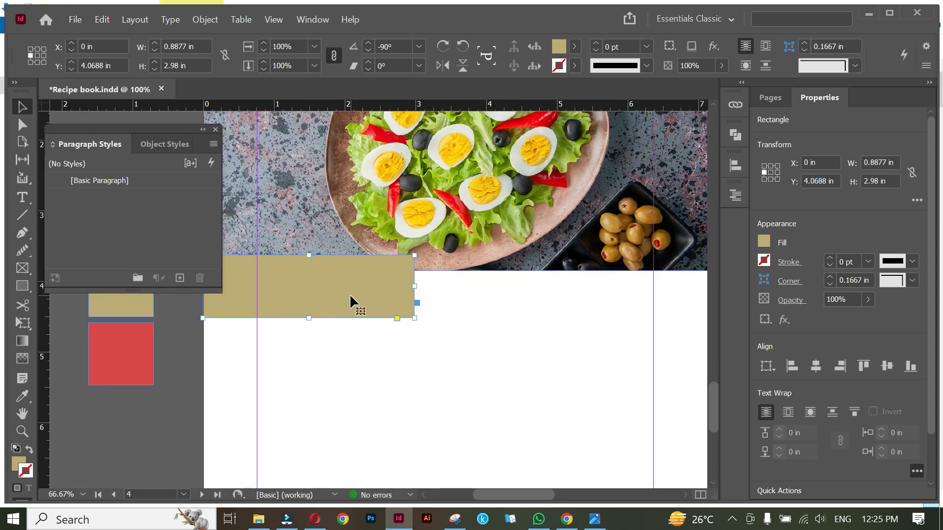
click(386, 371)
drag(364, 368, 421, 365)
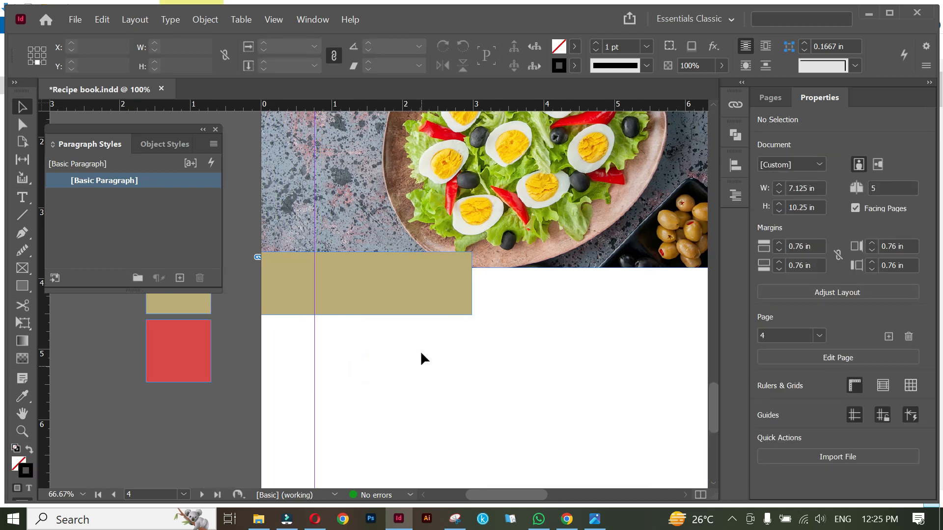
click(420, 283)
right_click(420, 281)
mouse_move(559, 254)
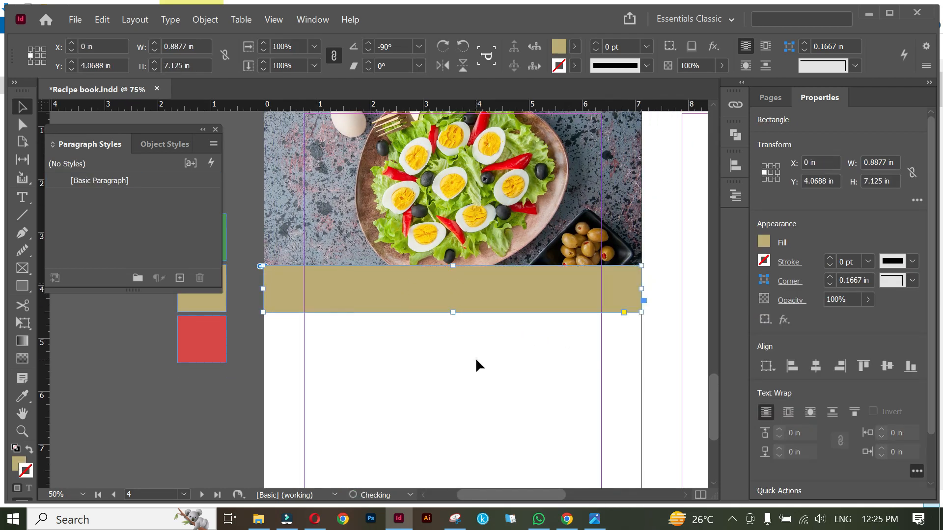
click(475, 366)
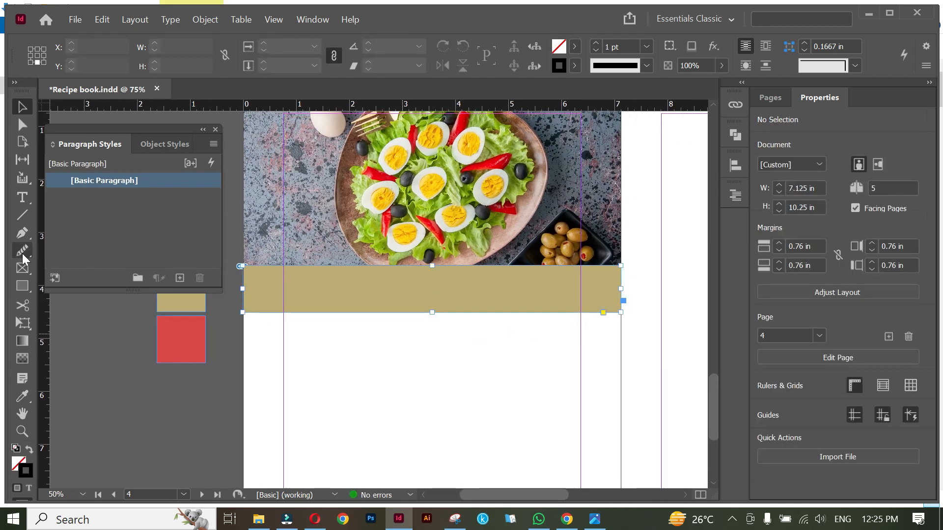
- Add the title "Keto Avocado and Bacon Deviled Eggs" centred on the tan banner in white Roboto Bold, 18 pt
click(22, 196)
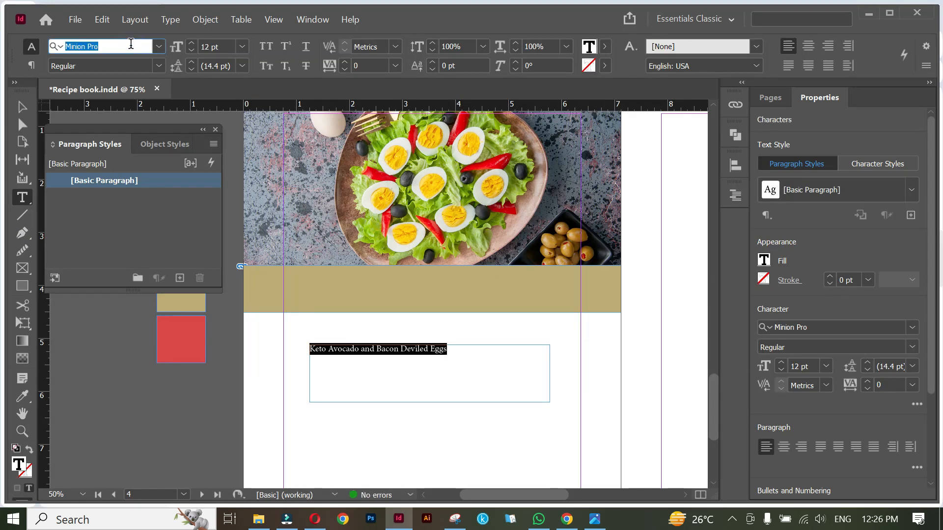
text(Roboto)
key(Return)
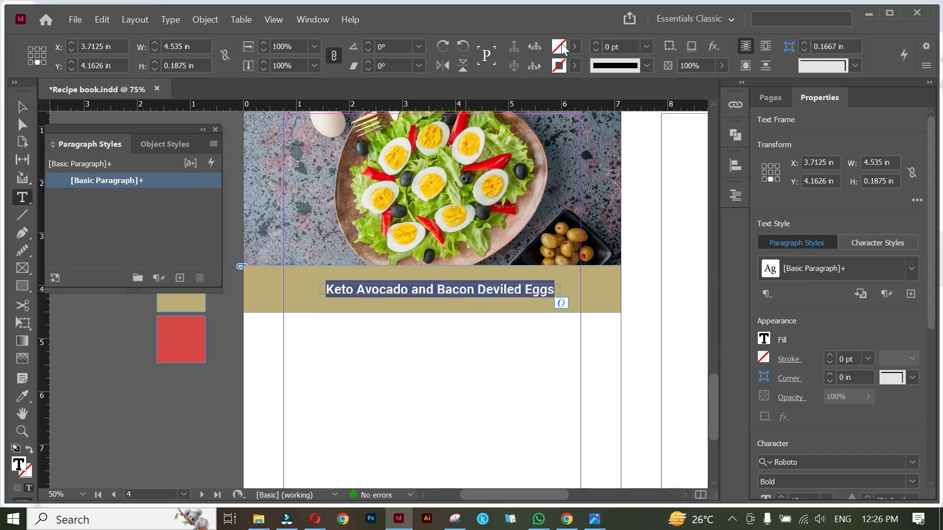
click(429, 341)
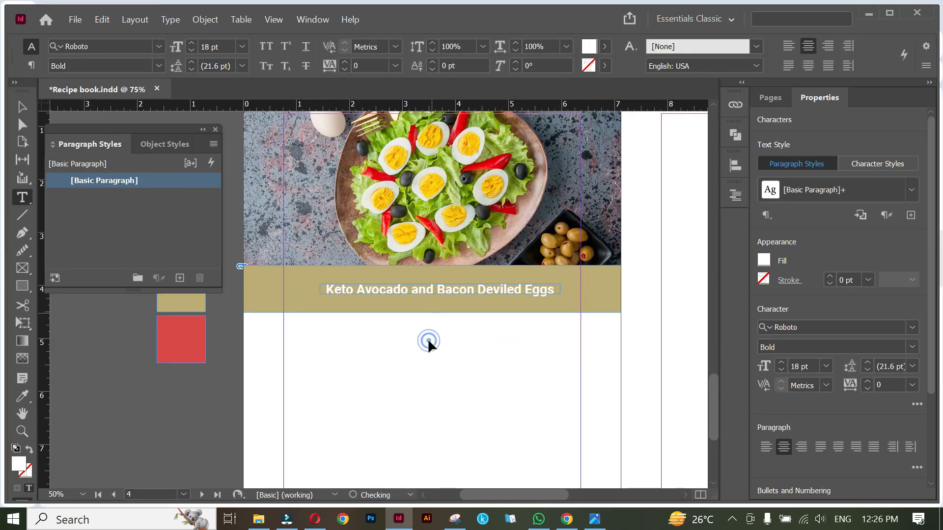
- Slim the tan banner evenly from its upper and lower edges around the recipe title
key(v)
click(432, 308)
drag(432, 308, 432, 306)
click(429, 324)
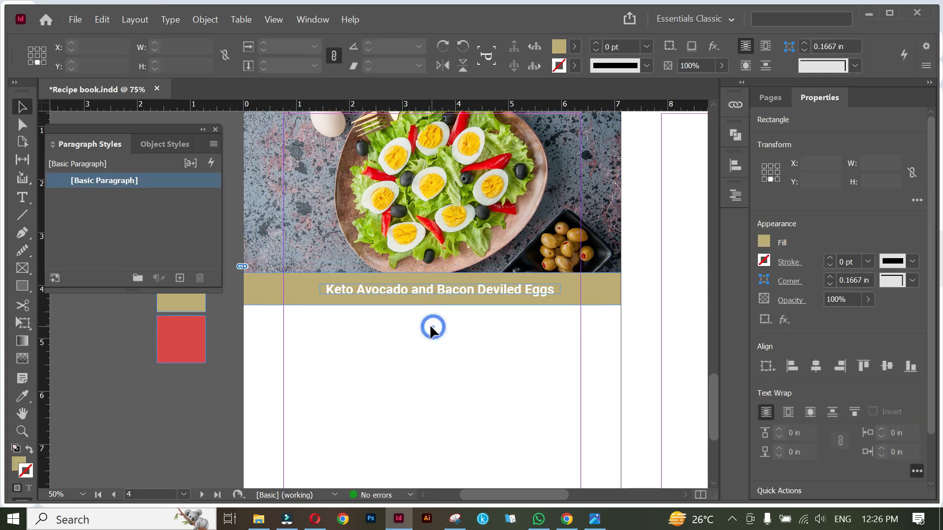
- Align the recipe title and the tan banner on their shared horizontal centre
drag(446, 319, 491, 301)
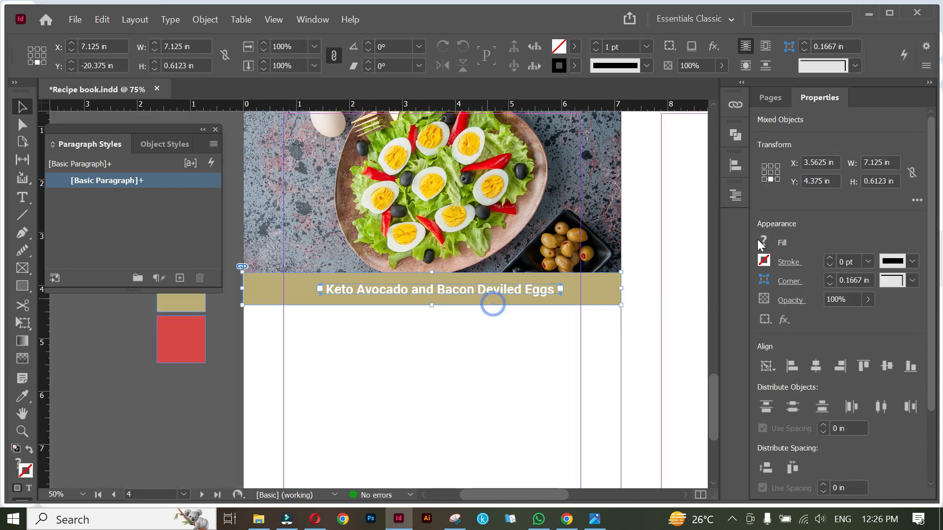
click(815, 368)
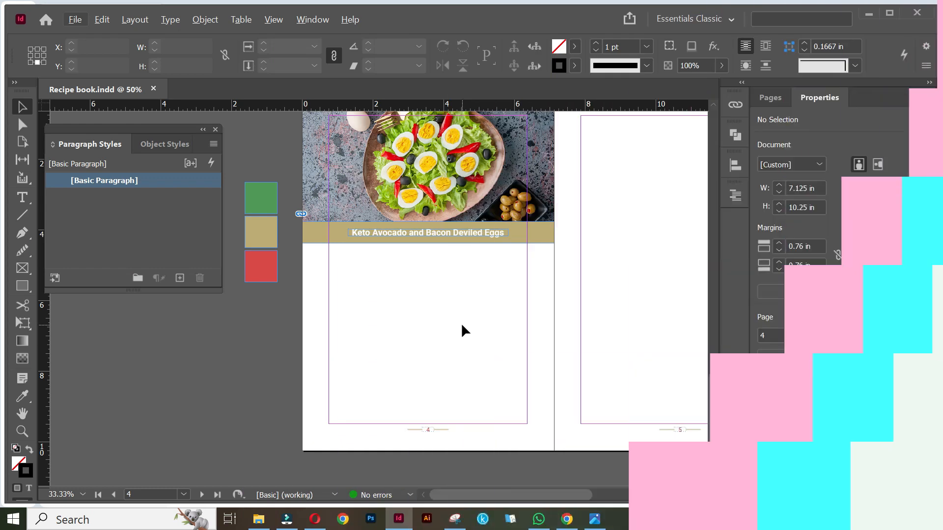
- Switch to ChatGPT and review the deviled eggs recipe's ingredients, instructions, preparation time, cooking time and serving details
key(alt+Tab)
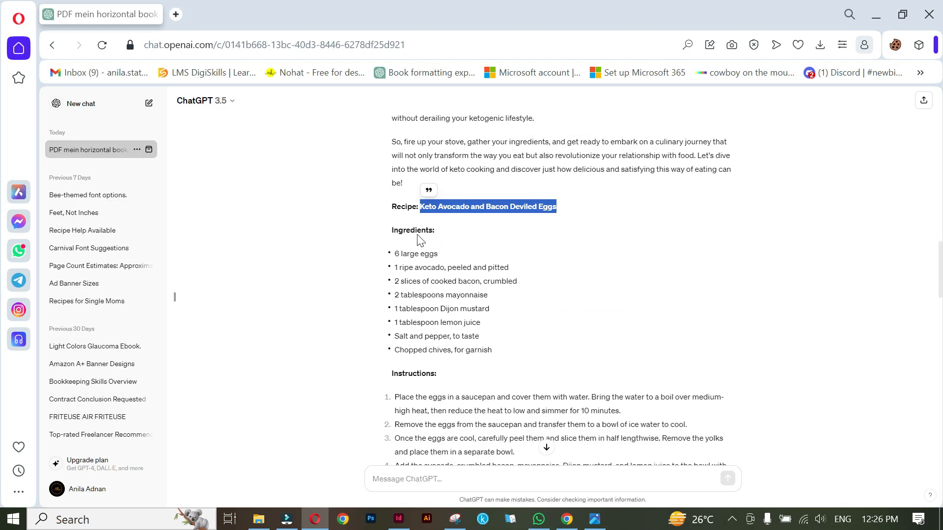
scroll(431, 371, down, 6)
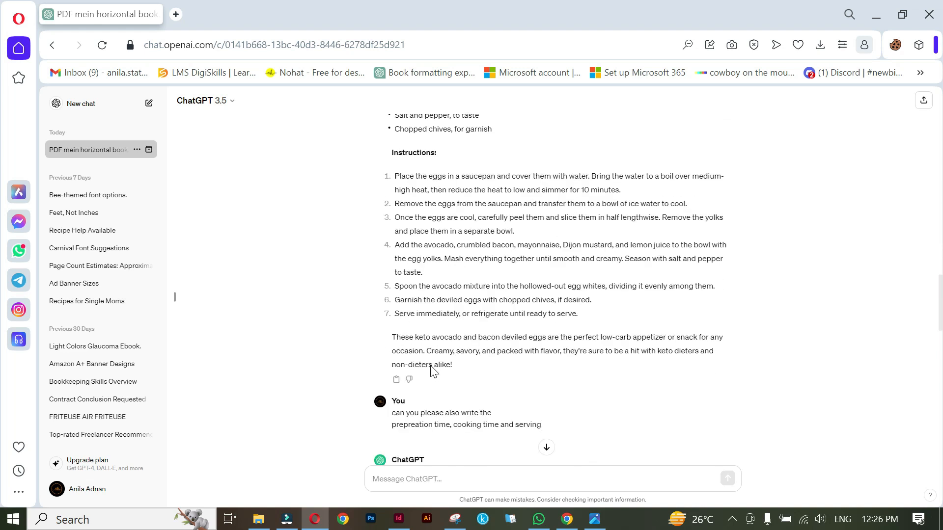
scroll(432, 371, down, 2)
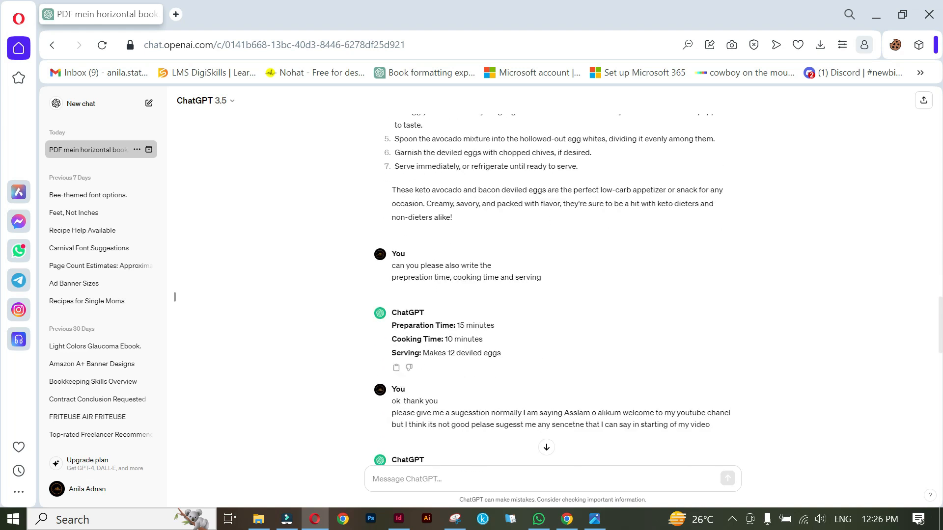
drag(456, 325, 502, 354)
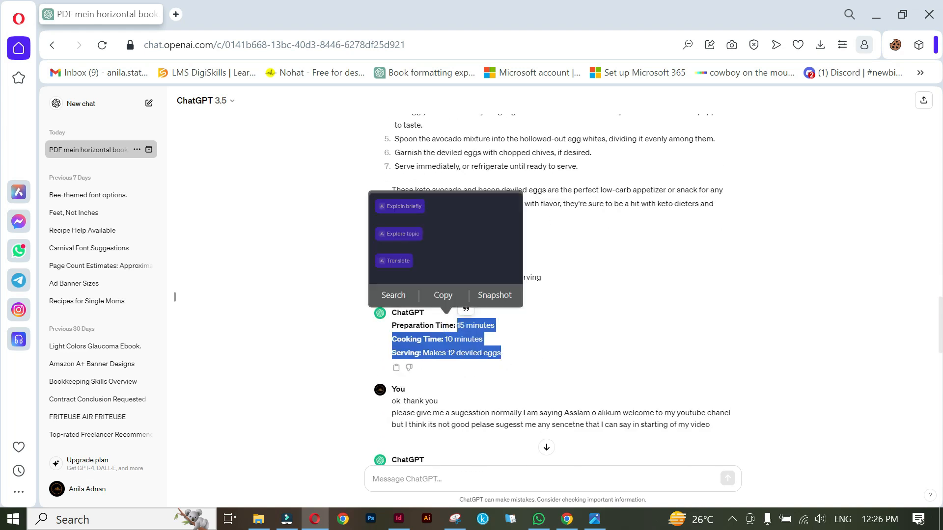
scroll(506, 361, up, 2)
scroll(498, 350, up, 3)
key(alt+Tab)
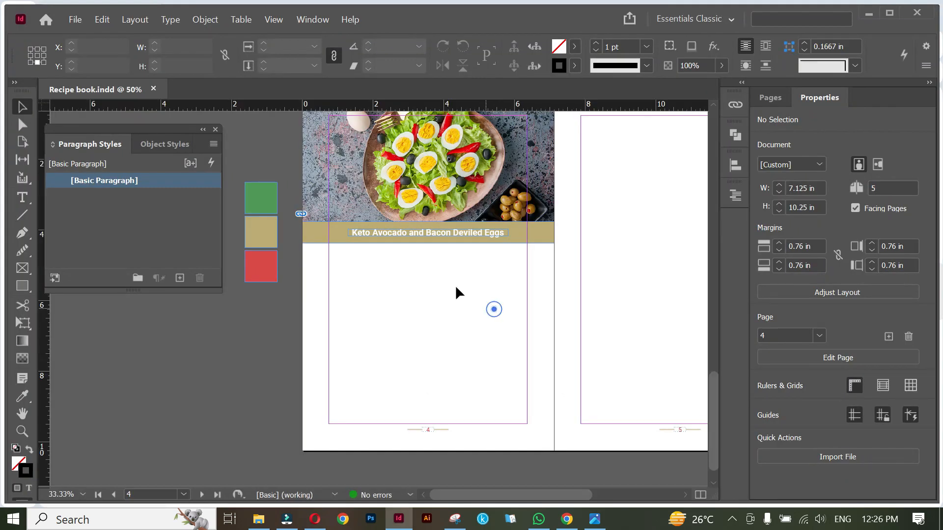
- Switch to Freepik for preparation, cooking and serving icons and bring all three onto page 4 below the banner
click(566, 519)
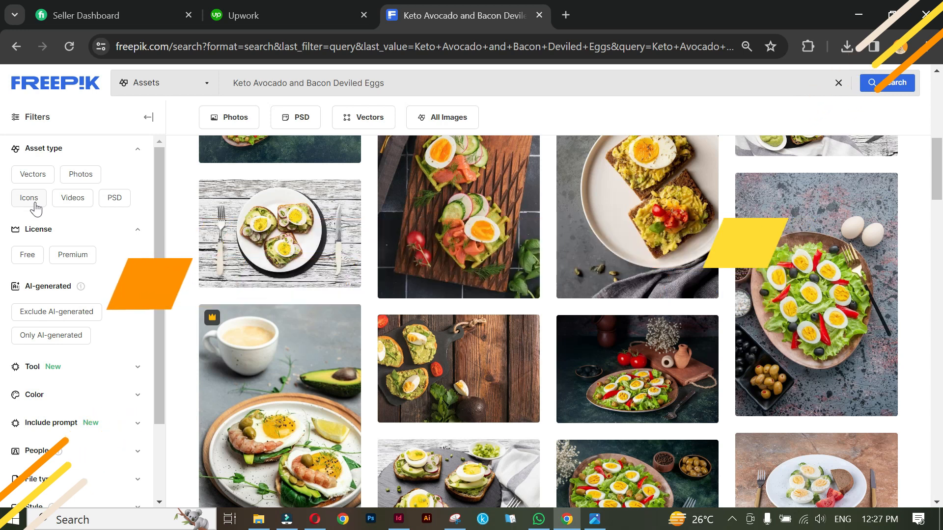
key(alt+Tab)
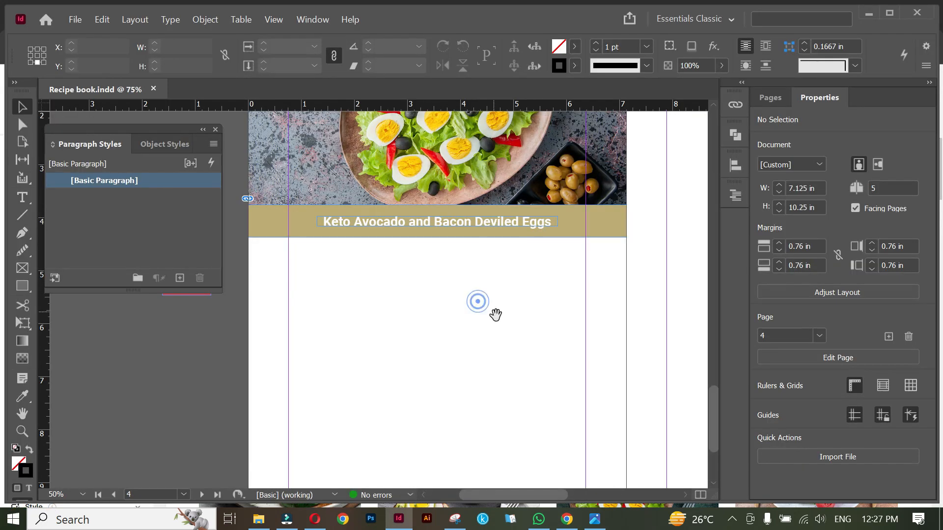
drag(495, 314, 492, 301)
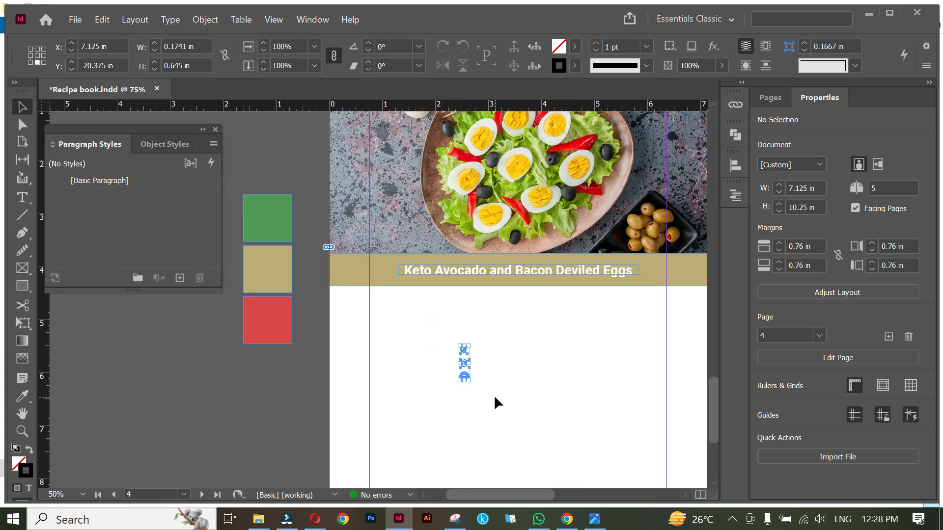
- Recolour the three icons by sampling the red palette square with the Eyedropper tool
key(i)
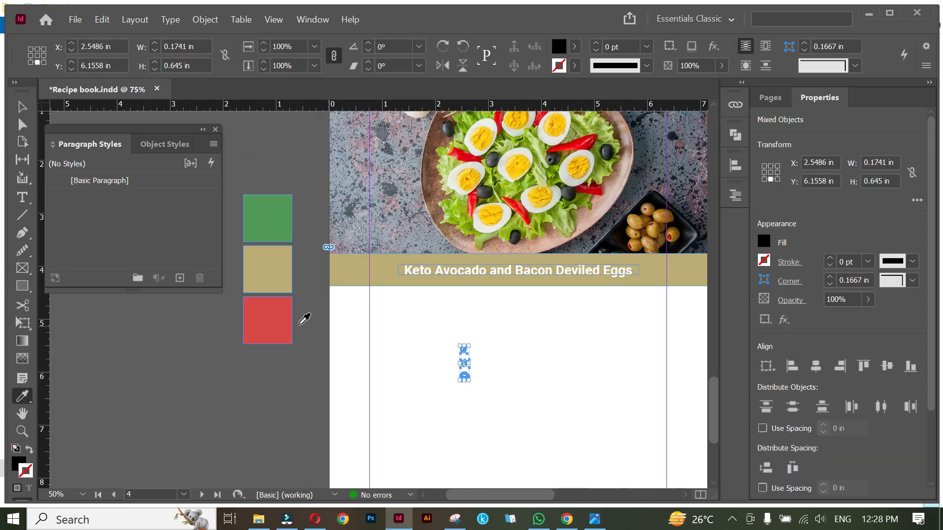
click(276, 311)
key(v)
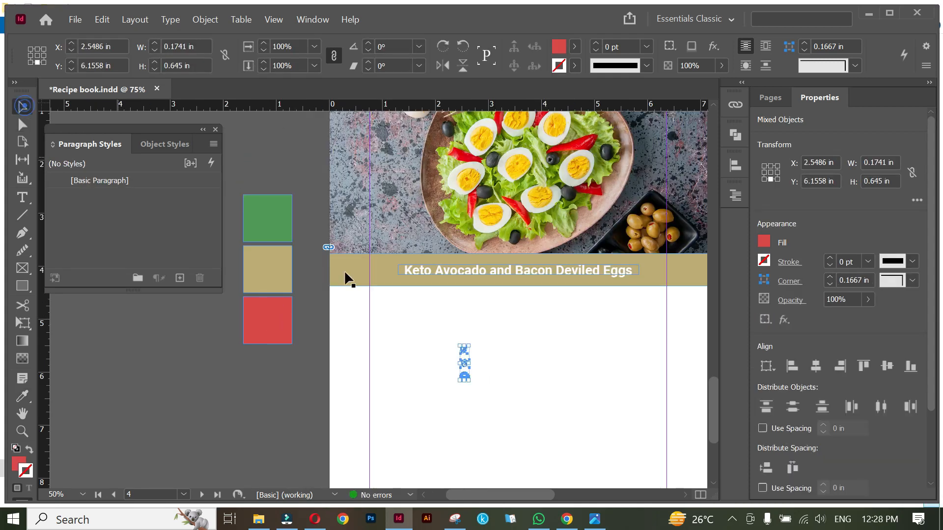
click(489, 359)
- Arrange the preparation, cooking and serving icons in a spaced horizontal row just beneath the tan banner
scroll(469, 349, up, 2)
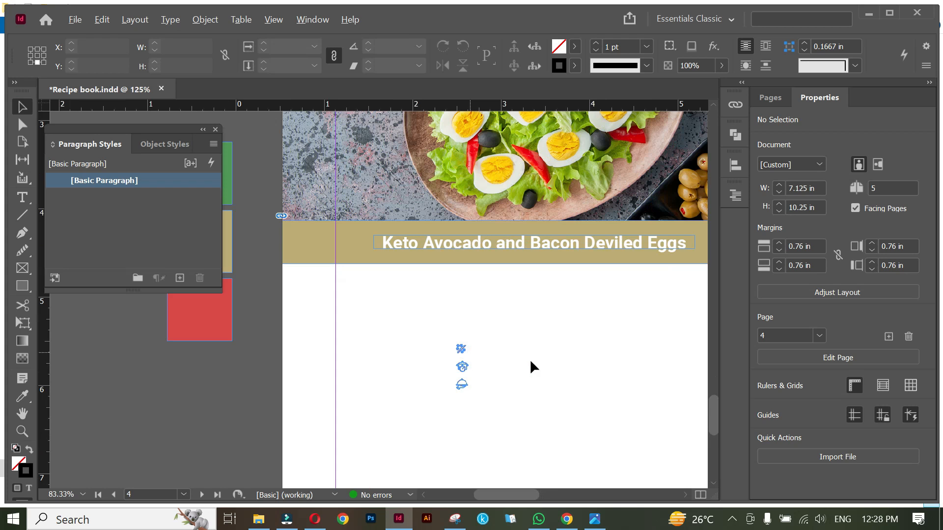
drag(548, 362, 509, 327)
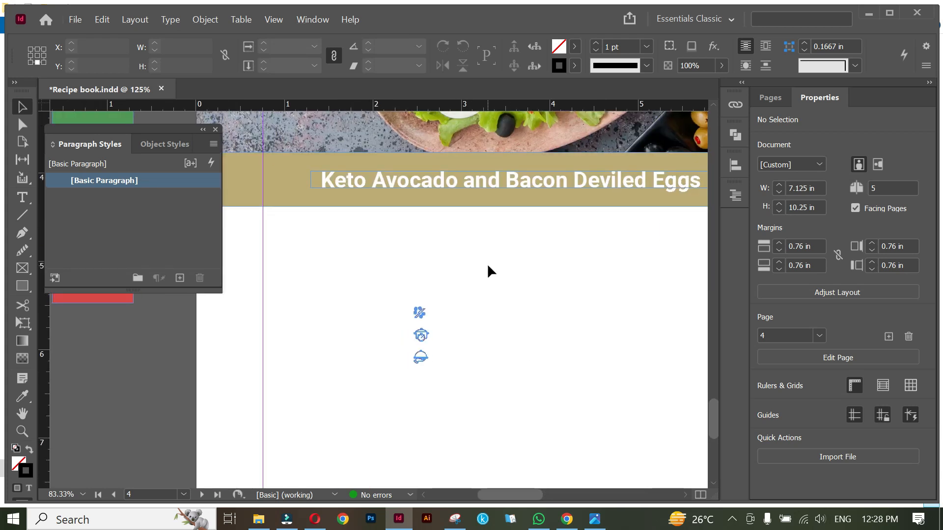
scroll(487, 265, down, 1)
drag(552, 284, 494, 282)
drag(419, 306, 306, 242)
drag(420, 324, 413, 242)
drag(419, 339, 508, 241)
click(472, 258)
drag(271, 231, 571, 251)
click(374, 260)
click(355, 280)
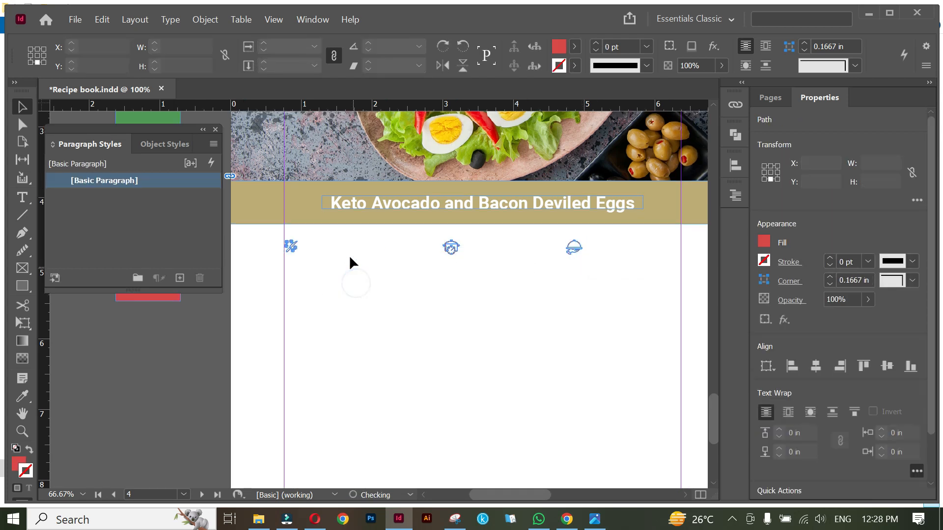
- Add the label "Preparation Time: 15 minutes" beside the first icon in centred Roboto Regular, 10 pt
scroll(349, 255, up, 1)
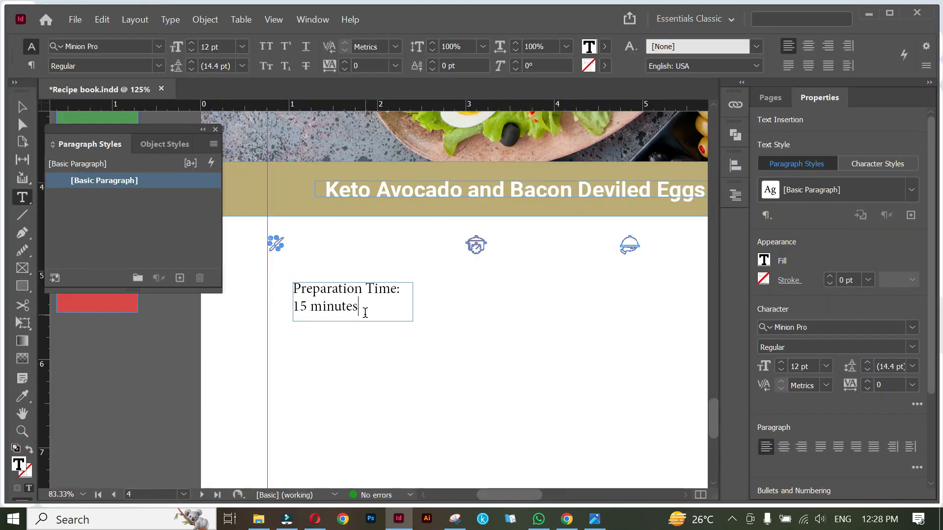
key(ctrl+a)
click(116, 46)
text(R)
key(Return)
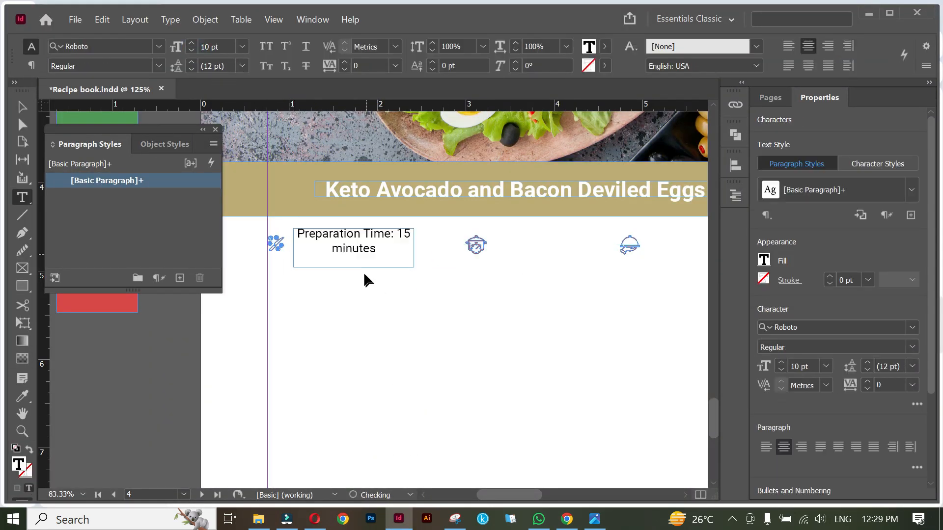
- Copy the label beside the other two icons as "Cooking Time: 10 minutes" and "Serving: Makes 12 deviled eggs", shortening the serving frame
drag(394, 235, 579, 251)
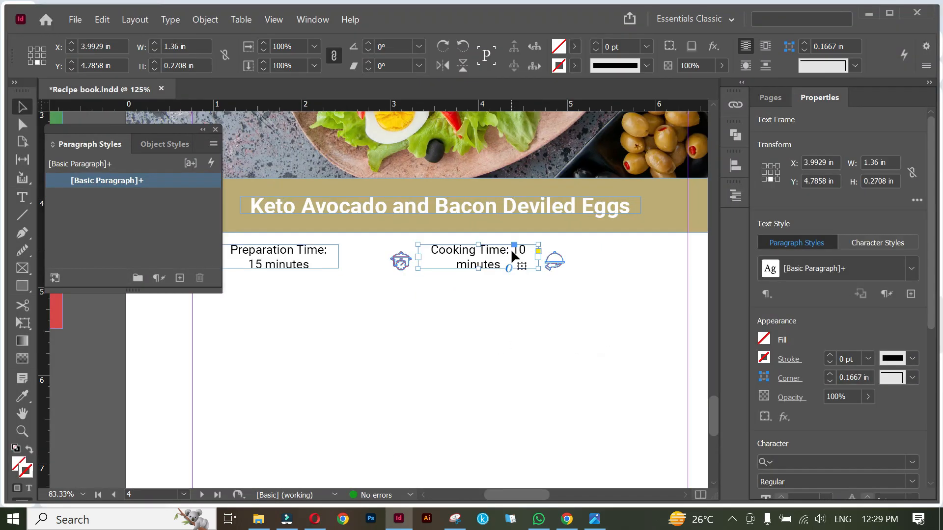
drag(510, 248, 633, 261)
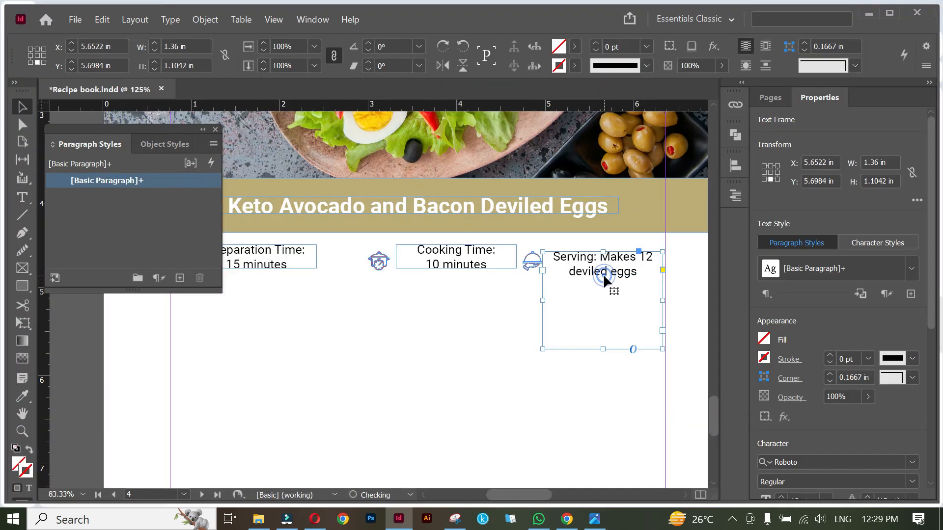
drag(603, 349, 602, 275)
- Set the preparation label to Roboto Italic and carry that style over to the cooking and serving labels
click(391, 331)
drag(390, 332, 434, 390)
click(343, 317)
double_click(343, 319)
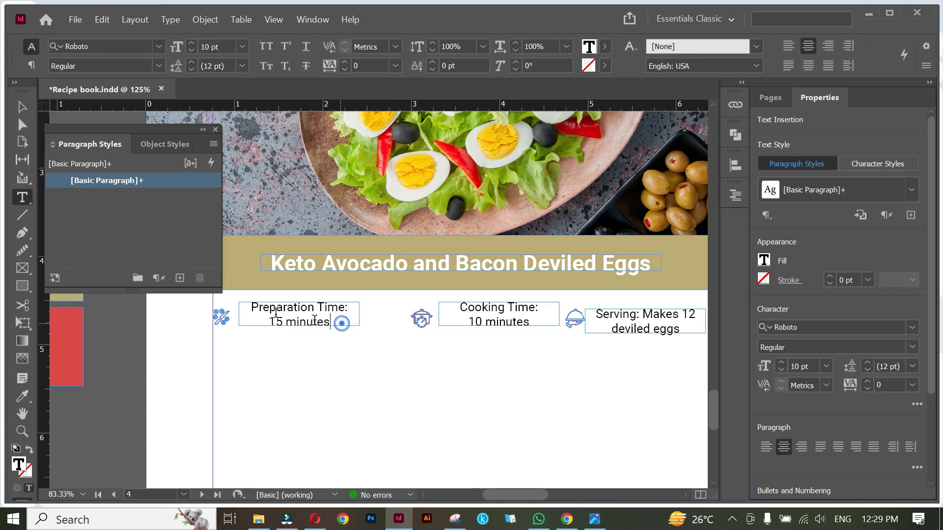
key(ctrl+a)
click(159, 66)
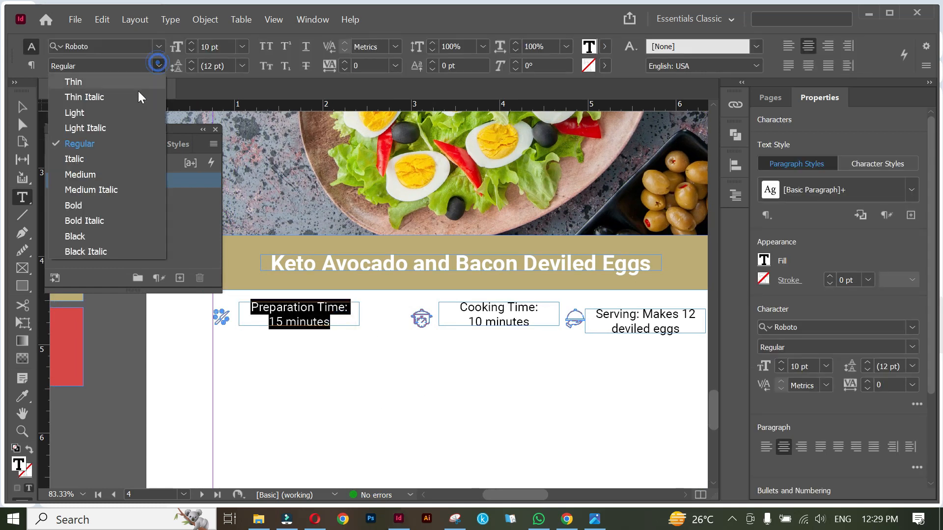
click(104, 159)
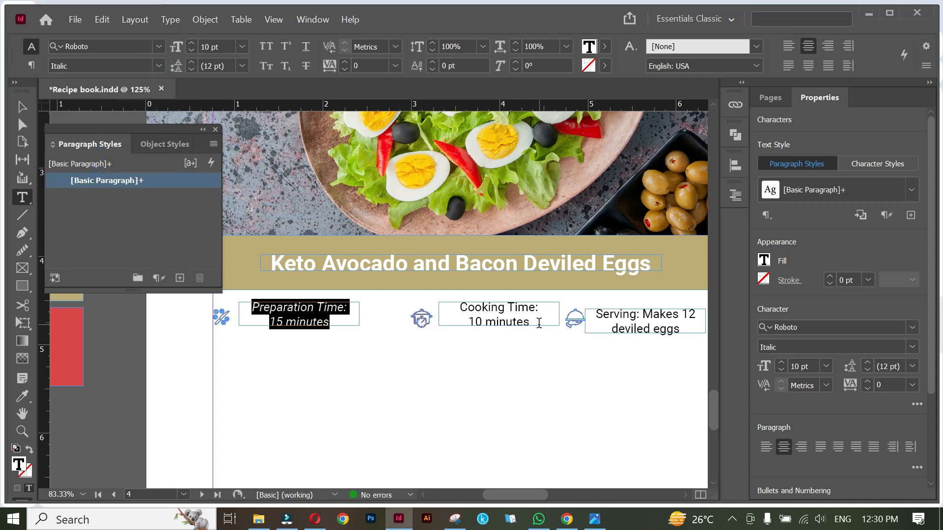
drag(539, 323, 488, 287)
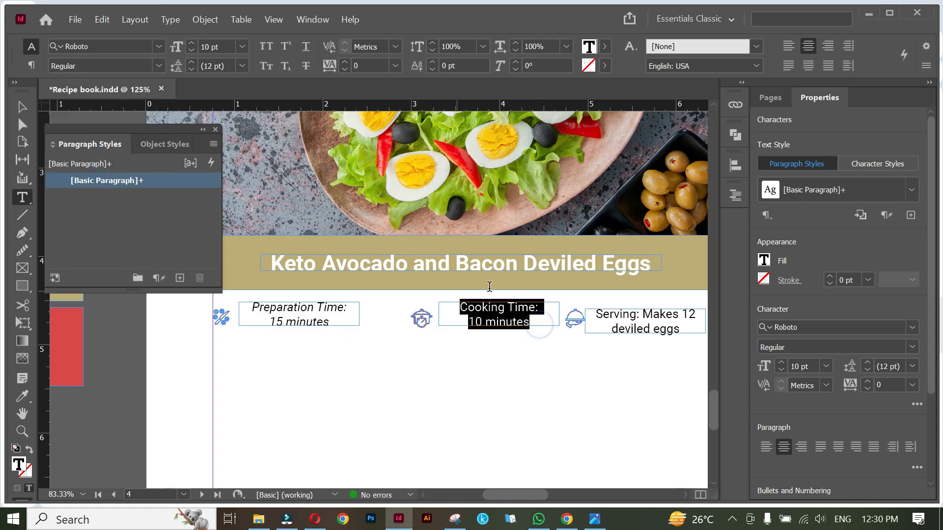
click(22, 395)
click(296, 307)
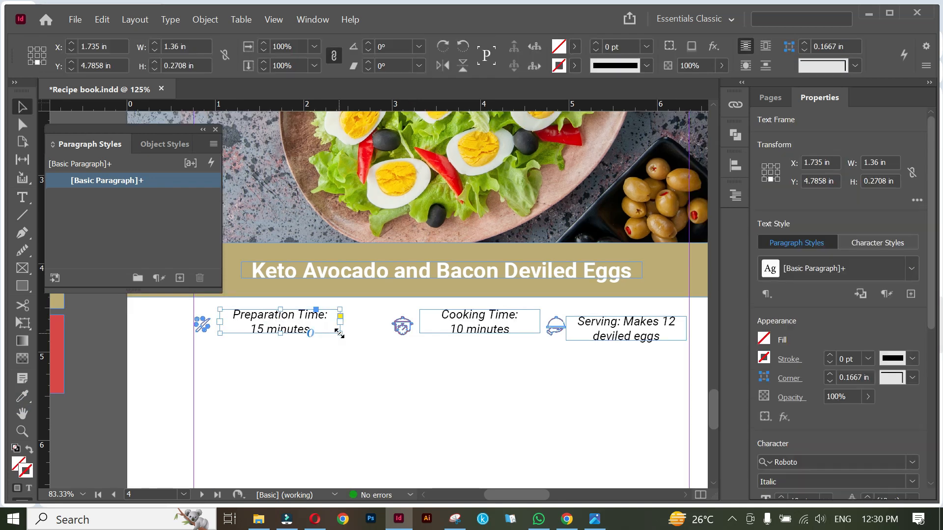
- Fit the three label frames closely around their text and align each icon with its label in one row
drag(340, 333, 316, 341)
double_click(270, 340)
click(487, 332)
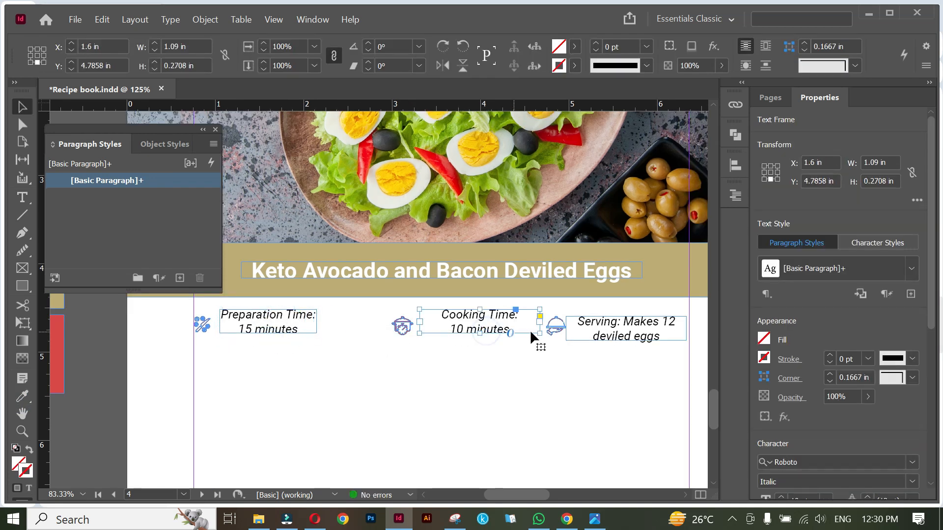
drag(530, 333, 492, 339)
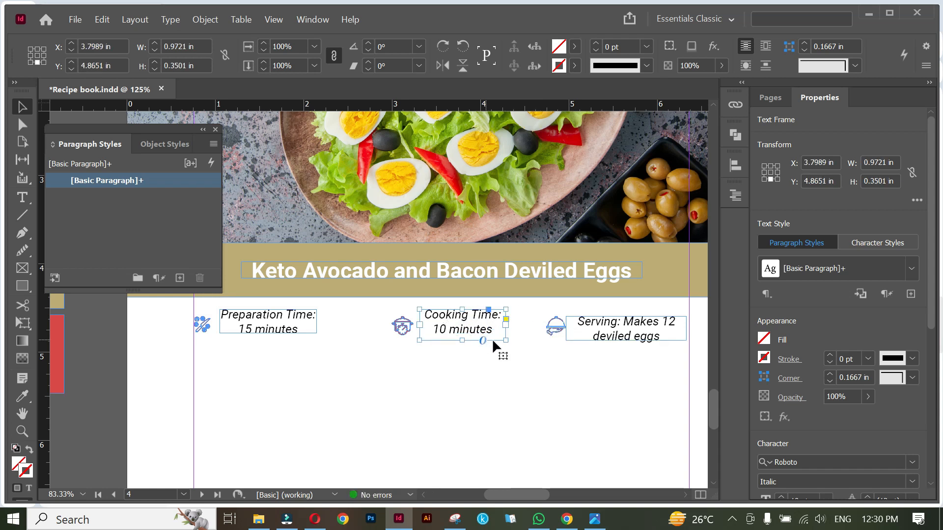
double_click(462, 339)
drag(686, 328, 673, 330)
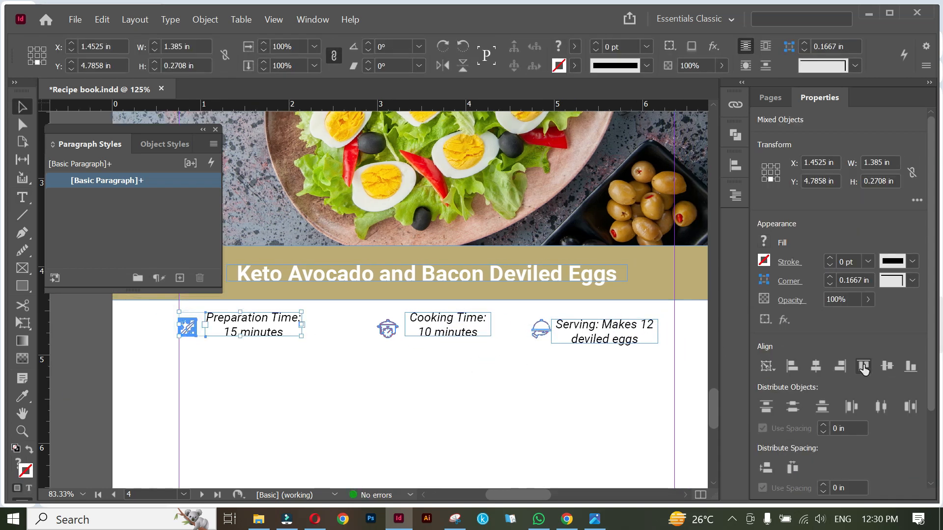
click(863, 367)
click(526, 355)
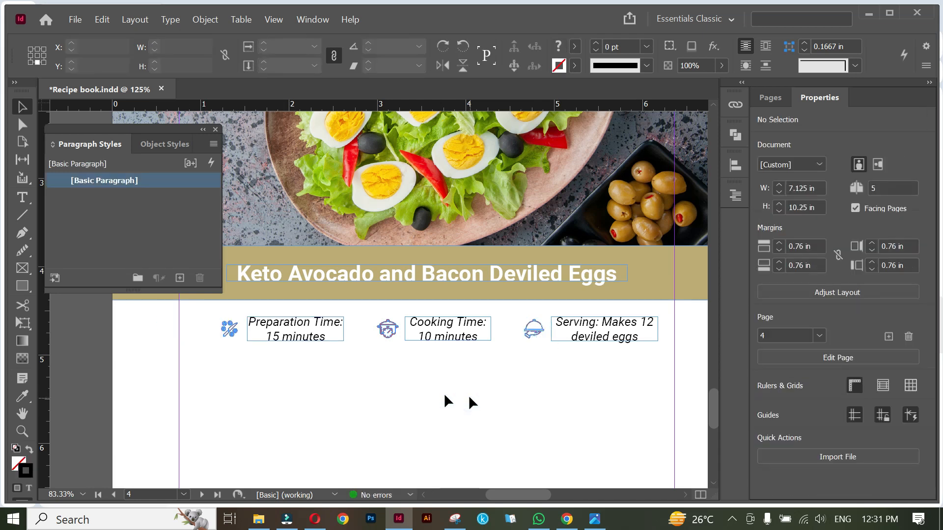
- Distribute the three icon-and-label groups evenly by their horizontal centres, relative to the selection
drag(214, 332, 670, 352)
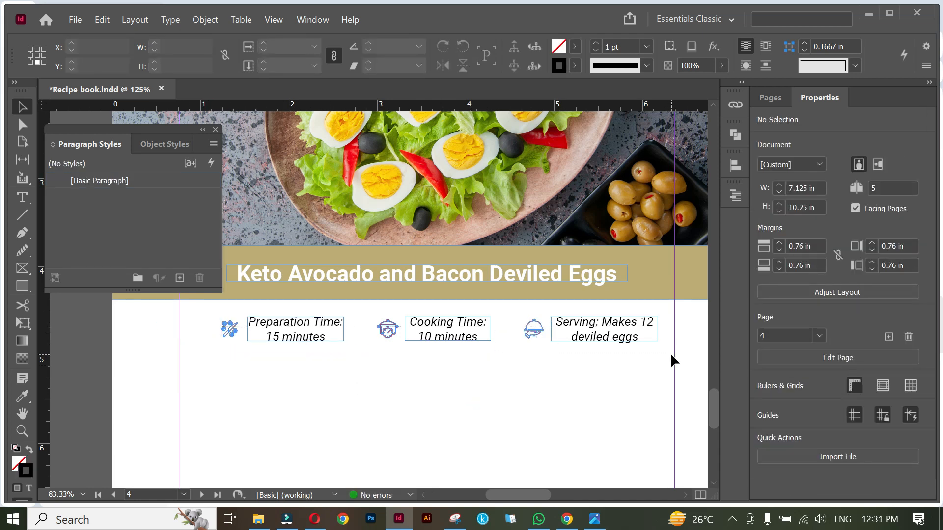
click(768, 368)
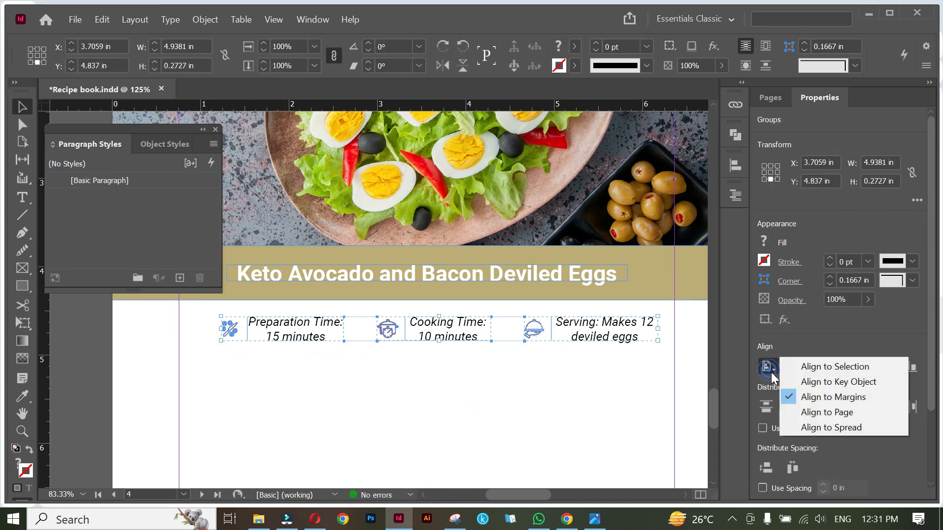
click(797, 366)
click(816, 368)
key(ctrl+z)
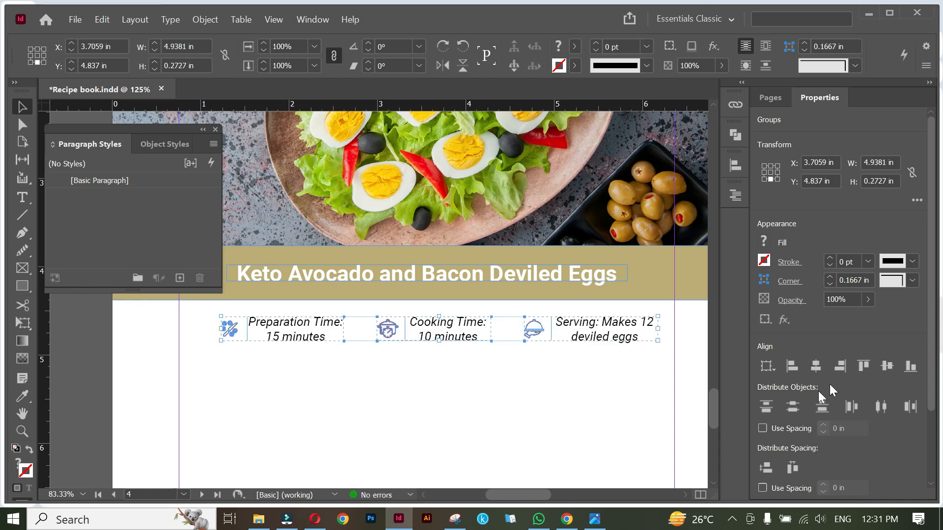
click(793, 406)
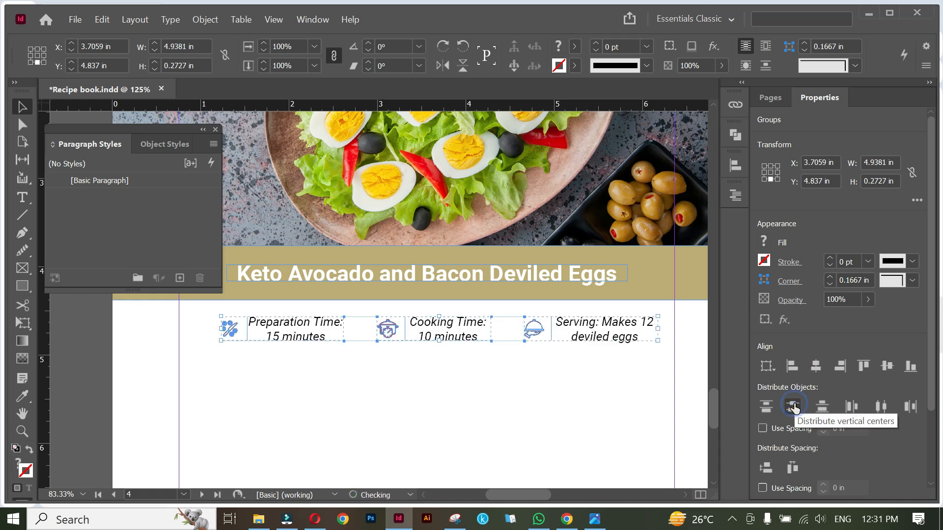
click(880, 408)
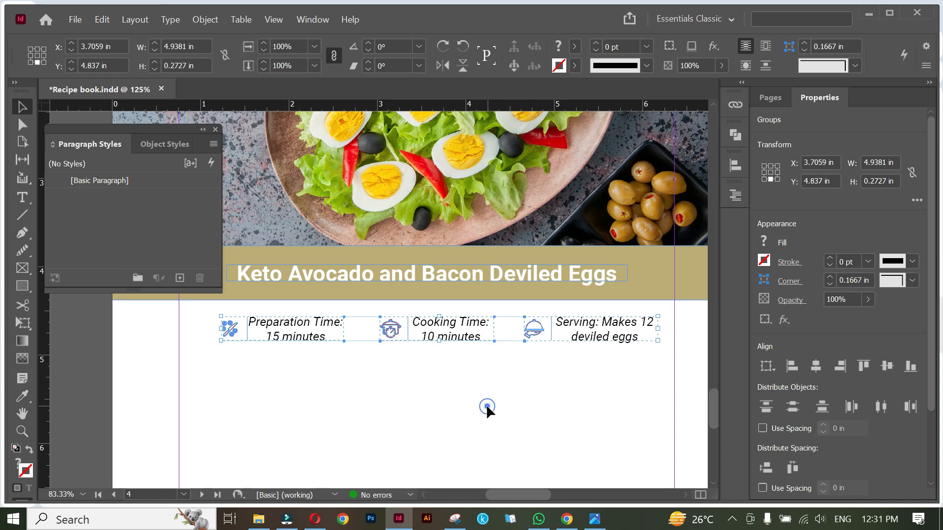
- Group the three icon-and-label sets together and centre the group horizontally relative to the page margins
click(484, 404)
drag(398, 355, 627, 368)
key(ctrl+g)
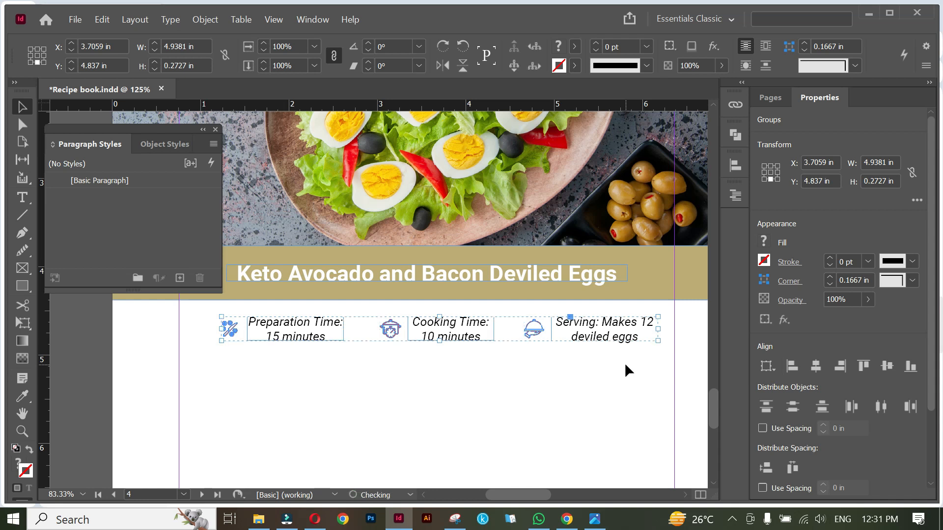
click(767, 366)
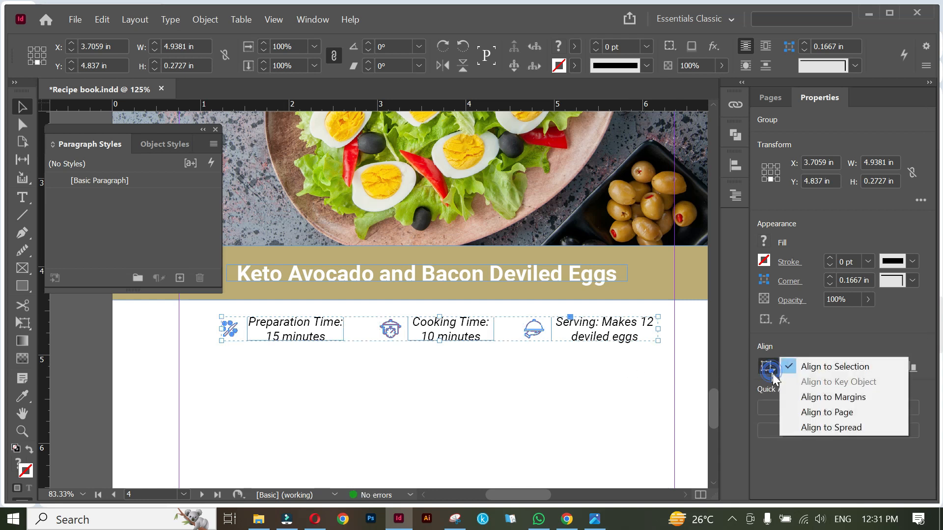
click(799, 396)
click(816, 368)
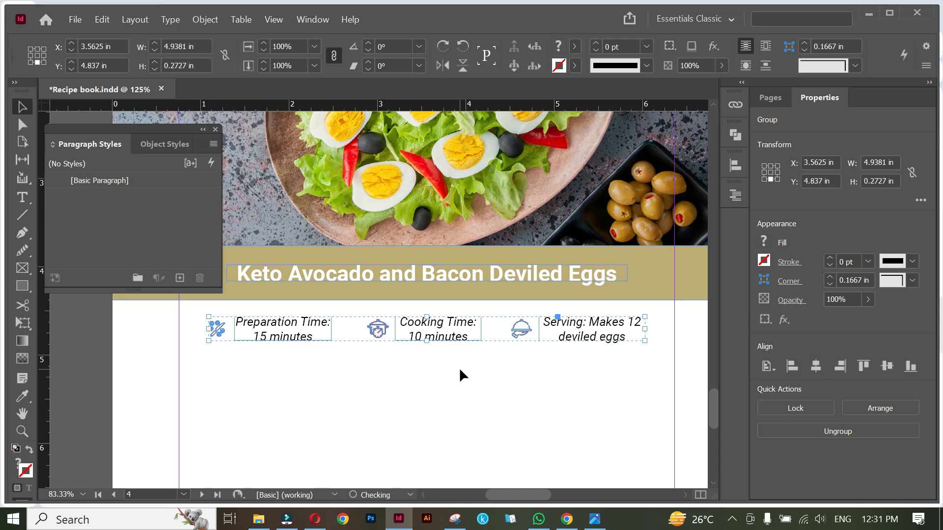
click(493, 373)
- Draw a text frame about 2.2 in wide from the left margin below the preparation label and enter "Ingredients:"
key(ctrl+minus)
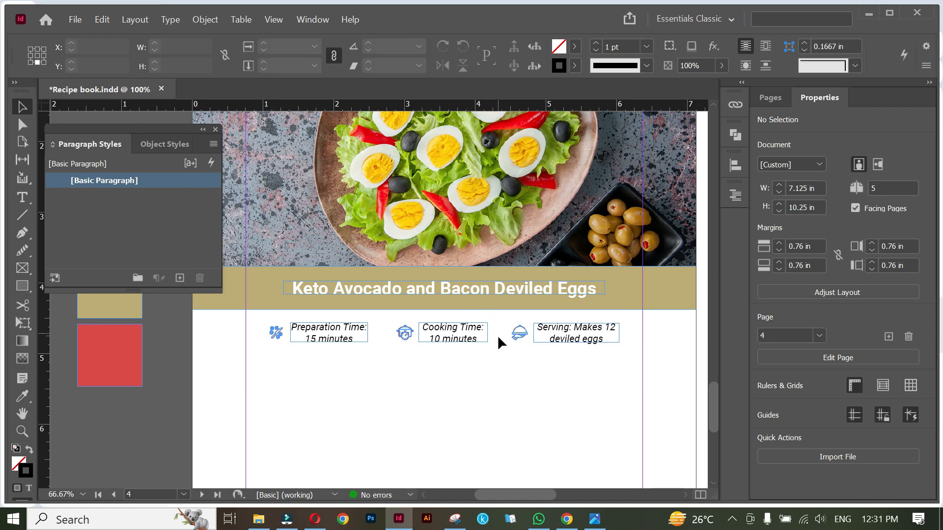
key(ctrl+minus)
drag(513, 352, 506, 283)
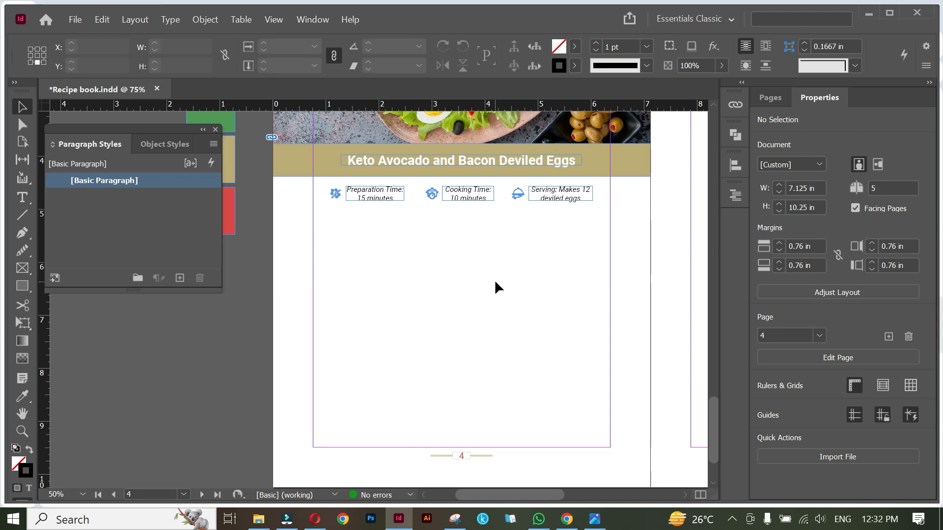
click(20, 196)
scroll(167, 160, down, 1)
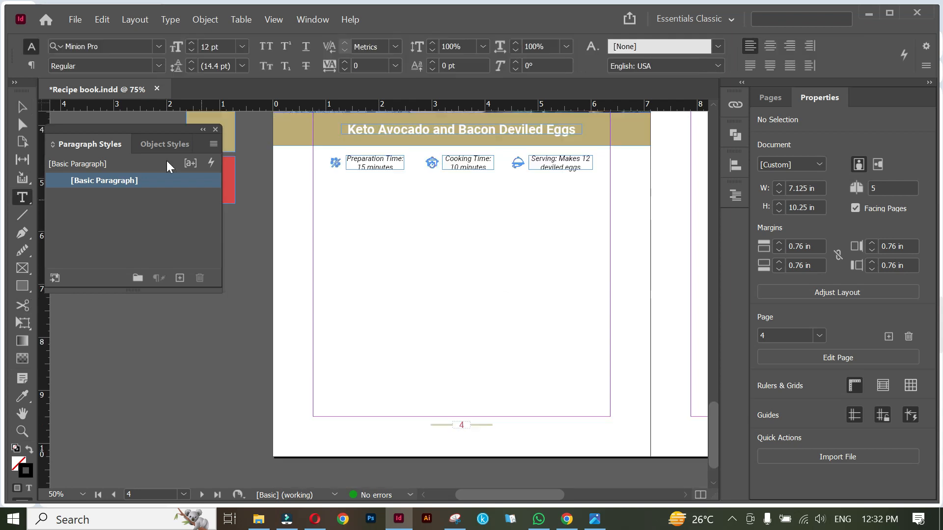
click(22, 106)
scroll(508, 266, down, 1)
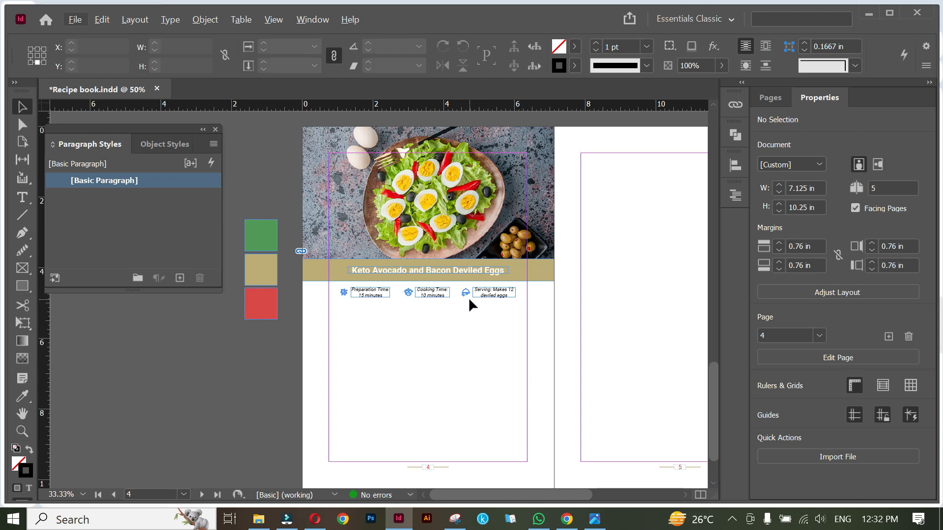
scroll(373, 375, up, 1)
drag(387, 329, 361, 284)
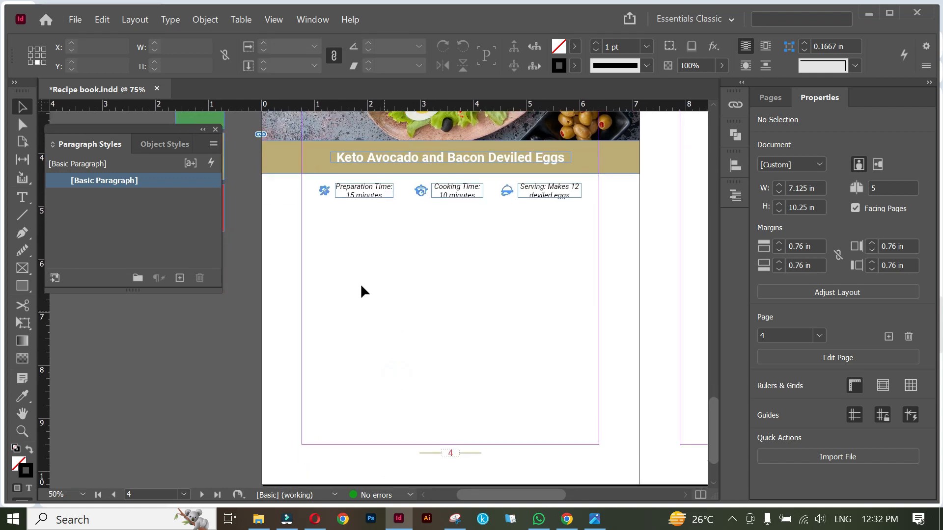
click(22, 197)
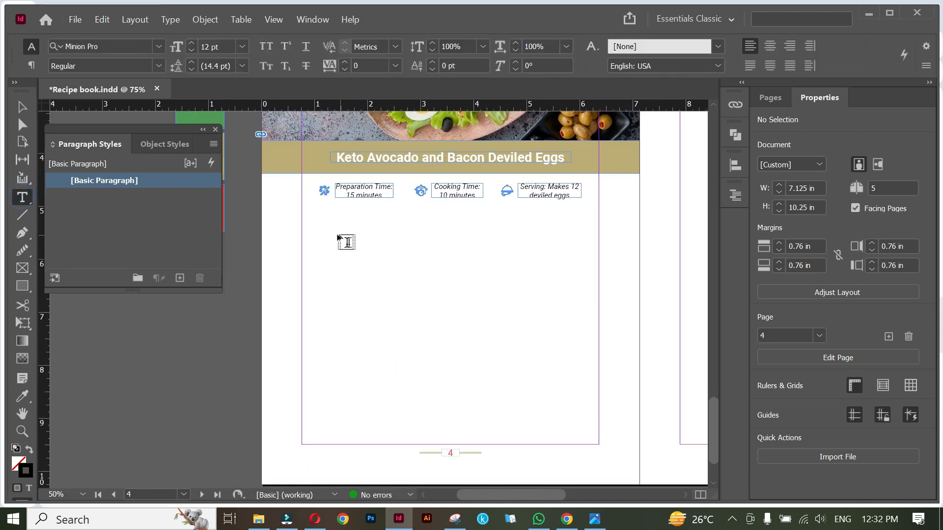
drag(302, 215, 420, 444)
text(Ingredients:)
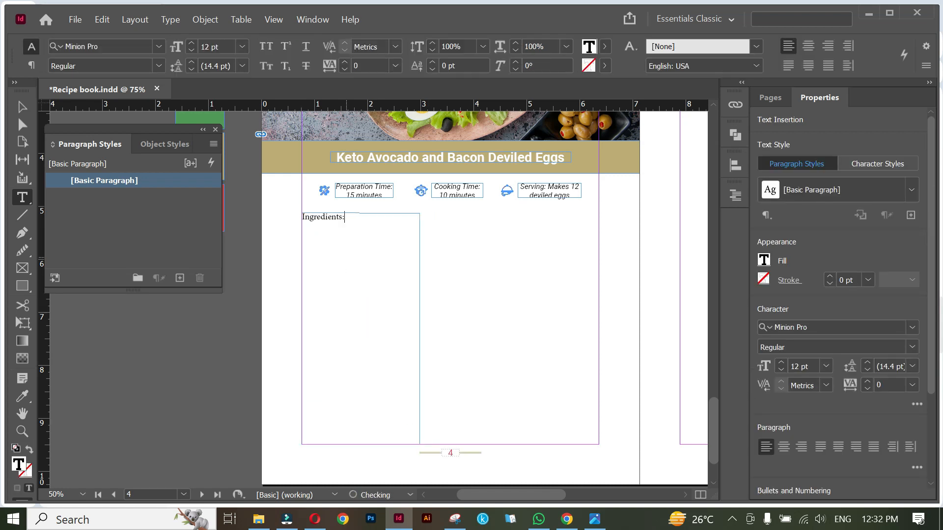
- Set the "Ingredients:" heading to Roboto Bold at 14 pt
key(ctrl+a)
click(133, 48)
text(R)
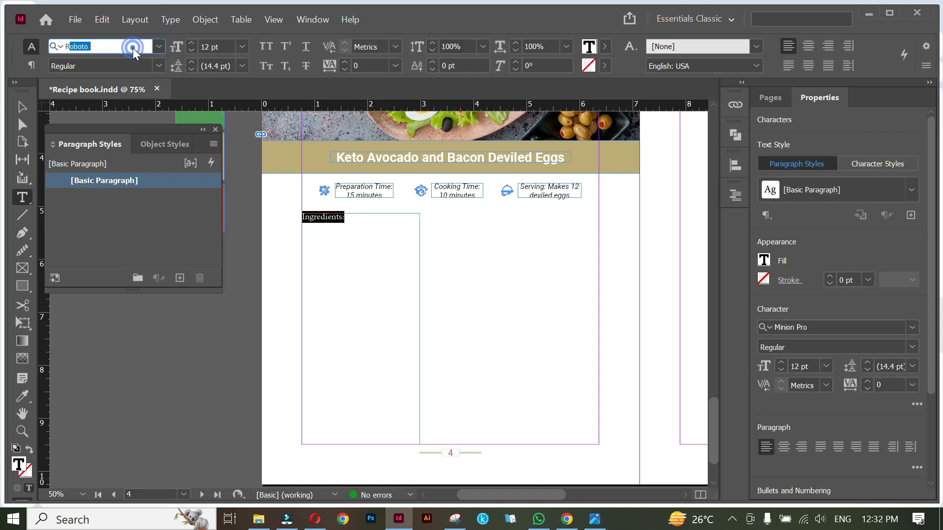
key(Return)
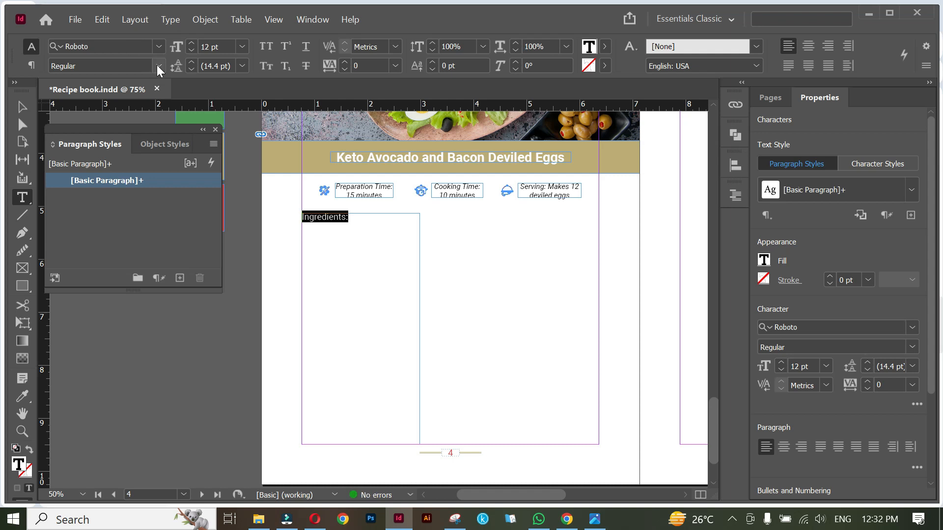
click(158, 66)
click(84, 206)
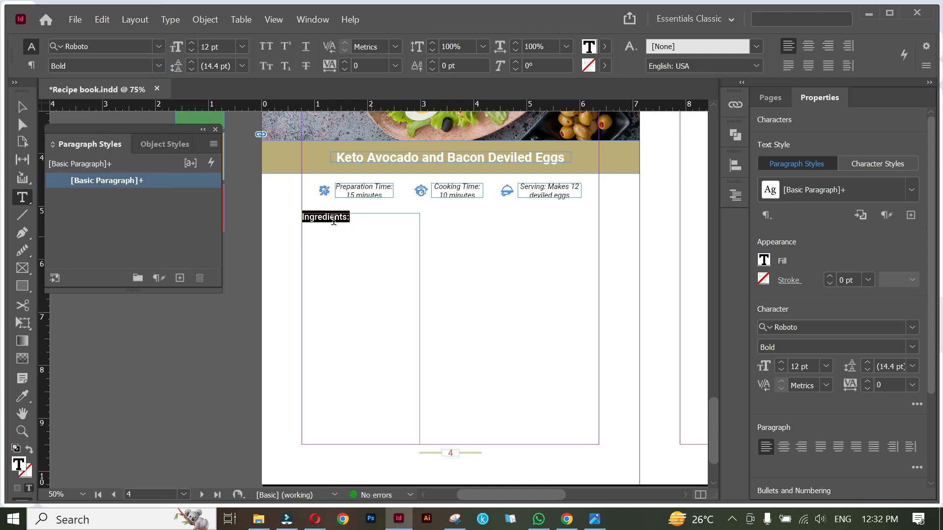
click(193, 44)
click(193, 44)
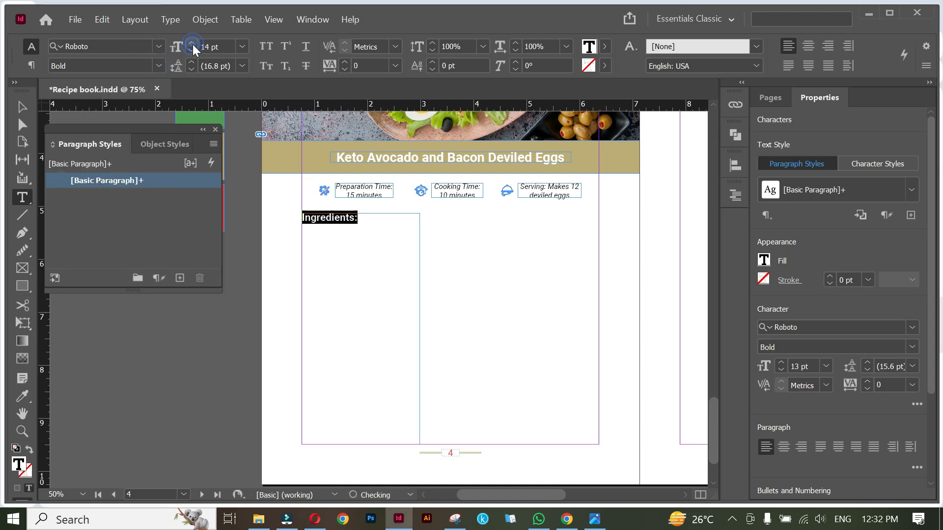
- Colour the "Ingredients:" heading with the red palette swatch and change its style to Bold Italic
scroll(143, 375, up, 5)
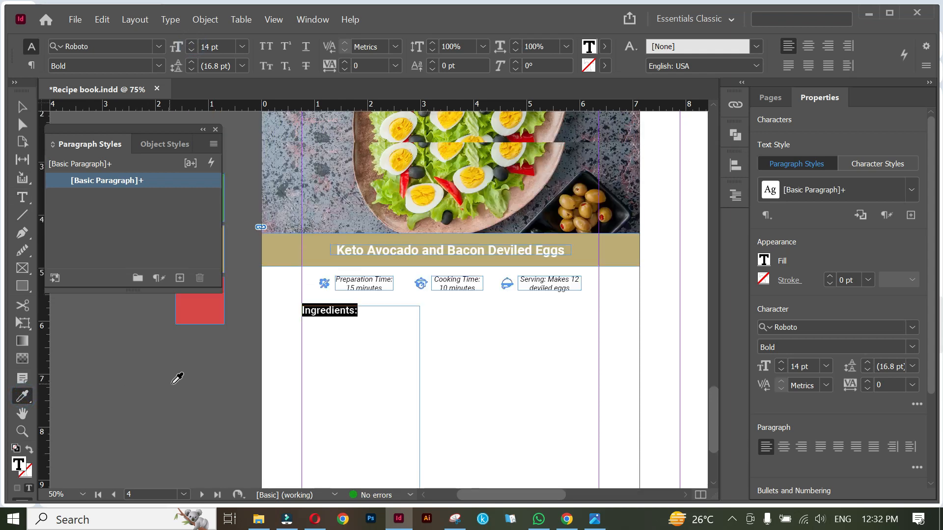
click(192, 360)
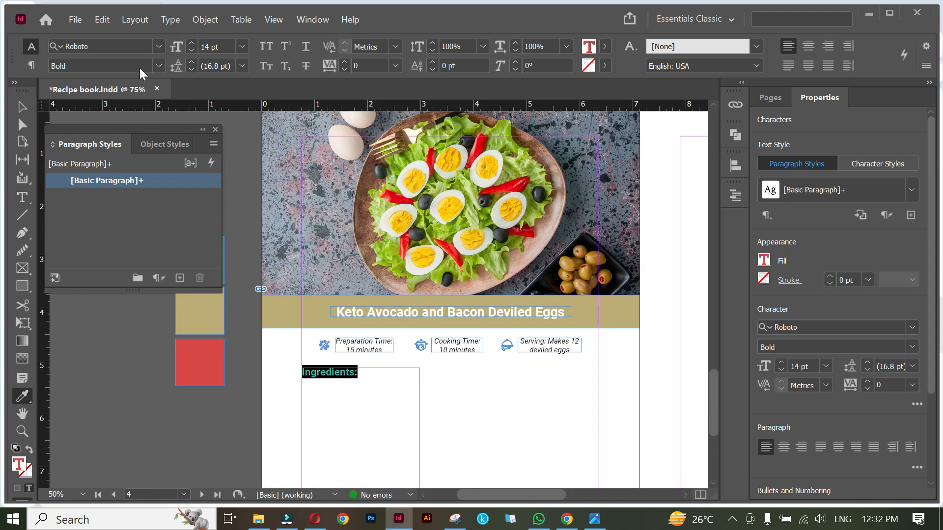
click(157, 67)
click(96, 225)
key(Escape)
- Fit the "Ingredients:" frame to its text in both height and width
scroll(416, 395, down, 3)
double_click(375, 447)
click(367, 261)
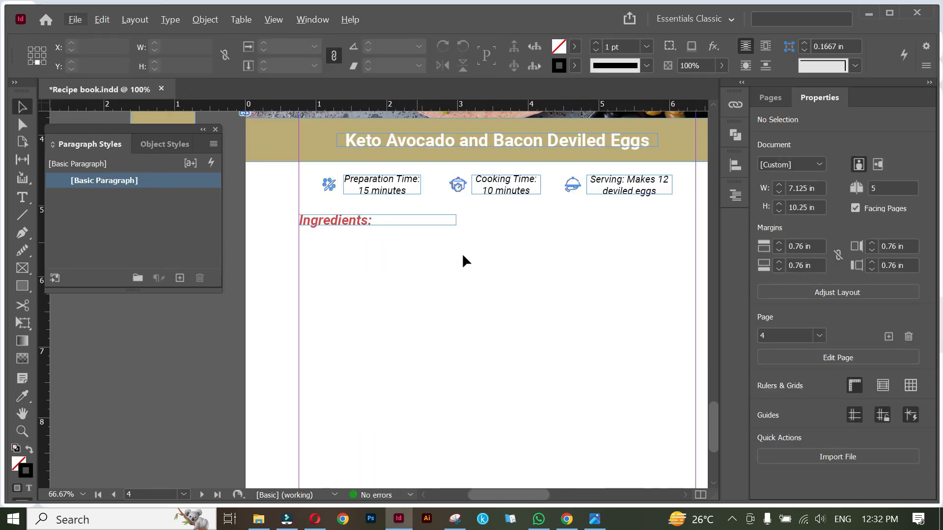
scroll(461, 252, up, 1)
click(425, 219)
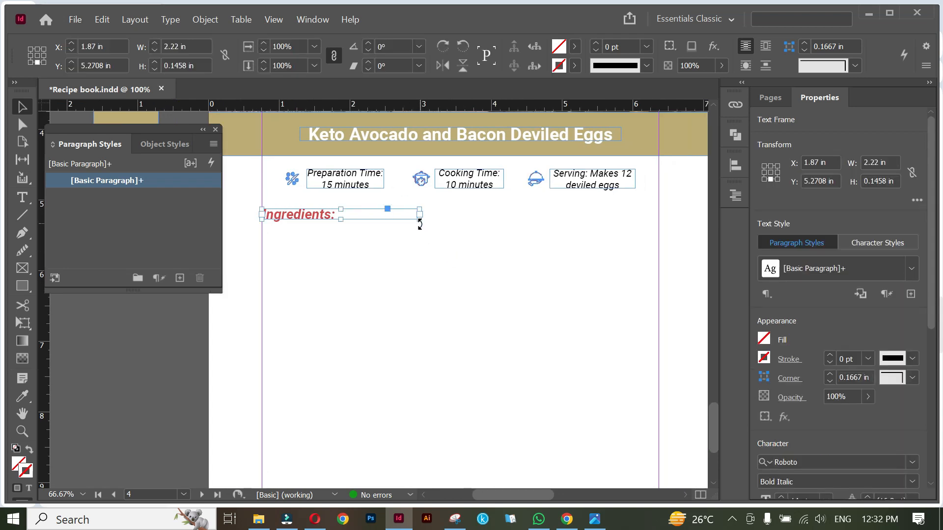
double_click(419, 219)
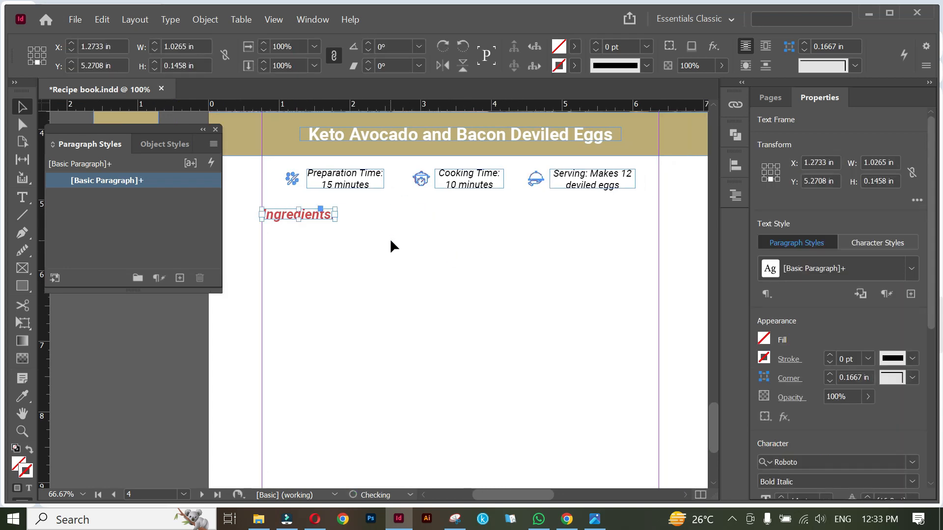
click(382, 239)
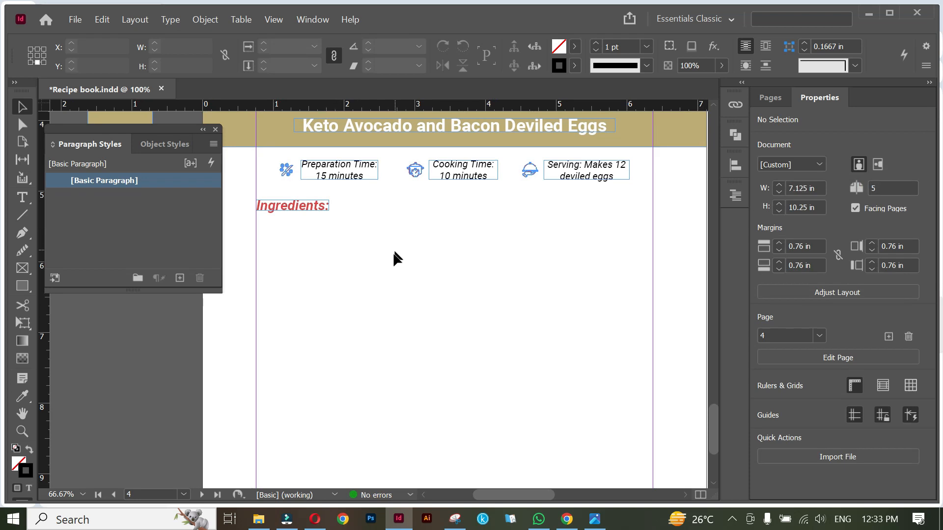
- Duplicate the "Ingredients:" heading across to the second column in the same row, retext it "Instructions:" and fit its frame
drag(395, 264, 397, 253)
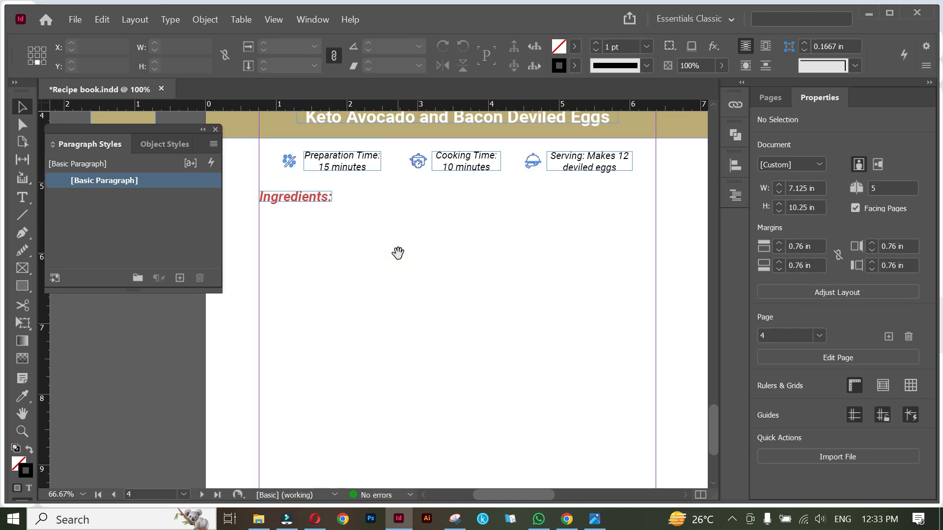
drag(319, 200, 485, 210)
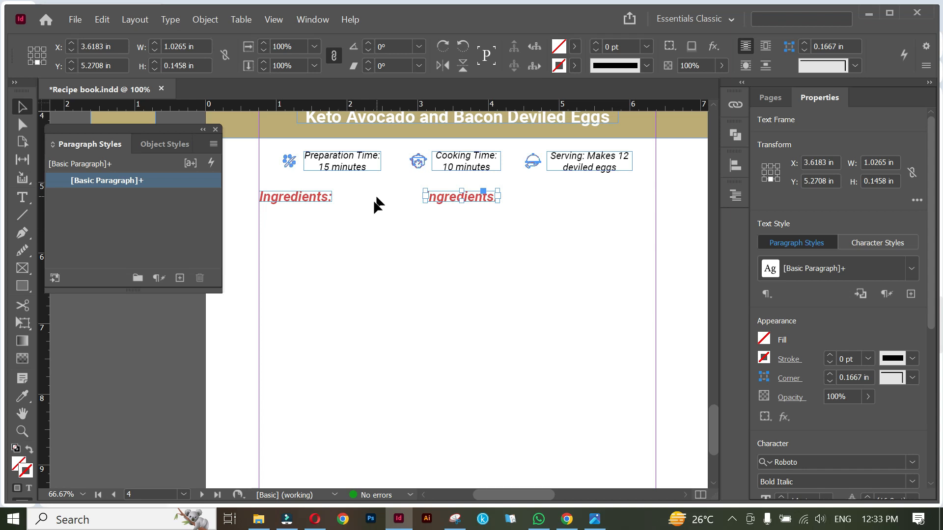
click(417, 272)
triple_click(452, 199)
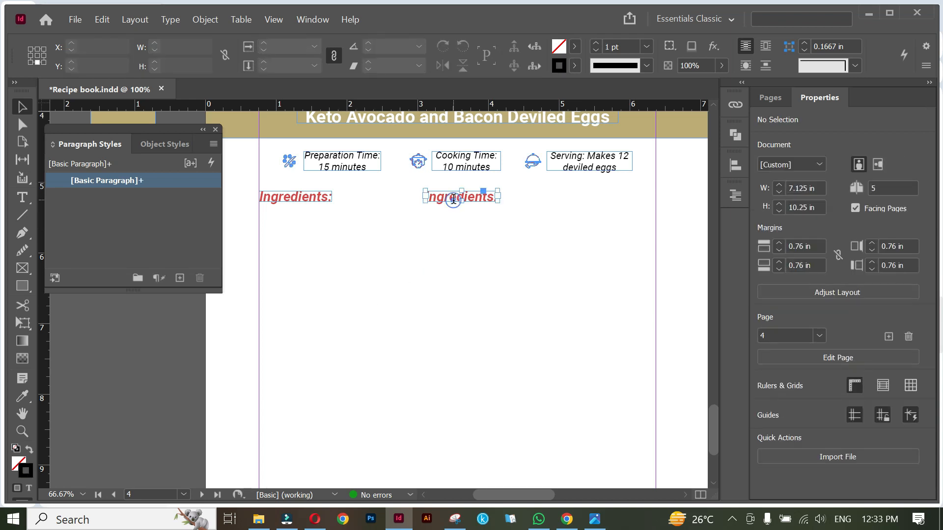
text(Instructions:)
key(Escape)
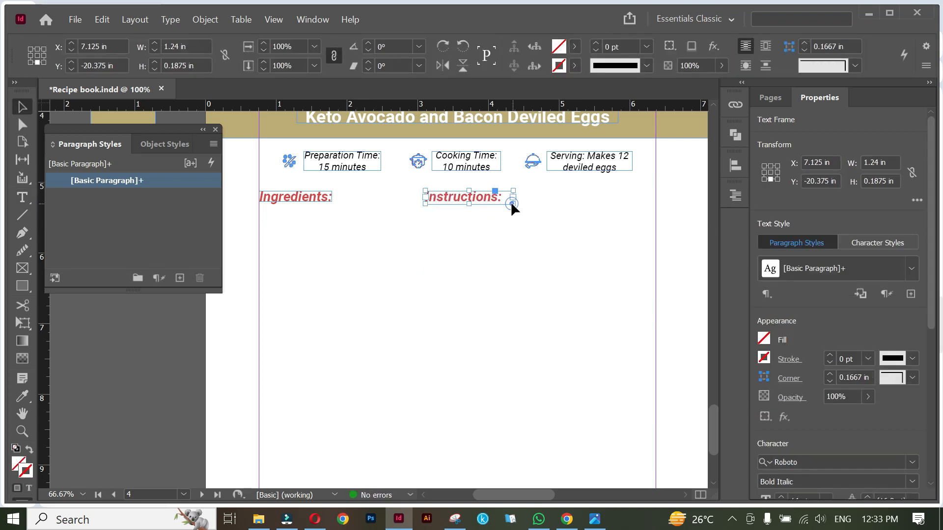
click(505, 223)
- Draw a text frame from the "Ingredients:" heading down to the bottom margin and fill it with the ingredient list copied from ChatGPT
drag(449, 298, 458, 273)
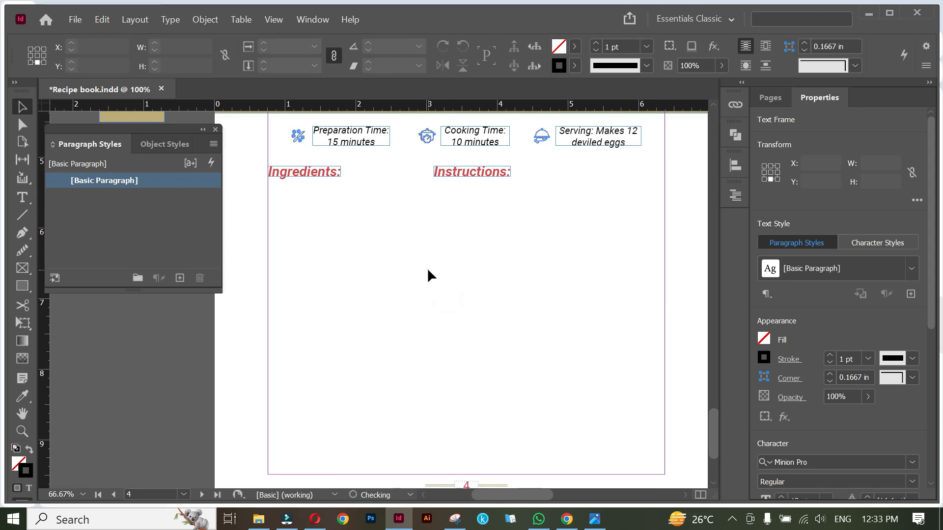
click(22, 196)
drag(268, 184, 411, 475)
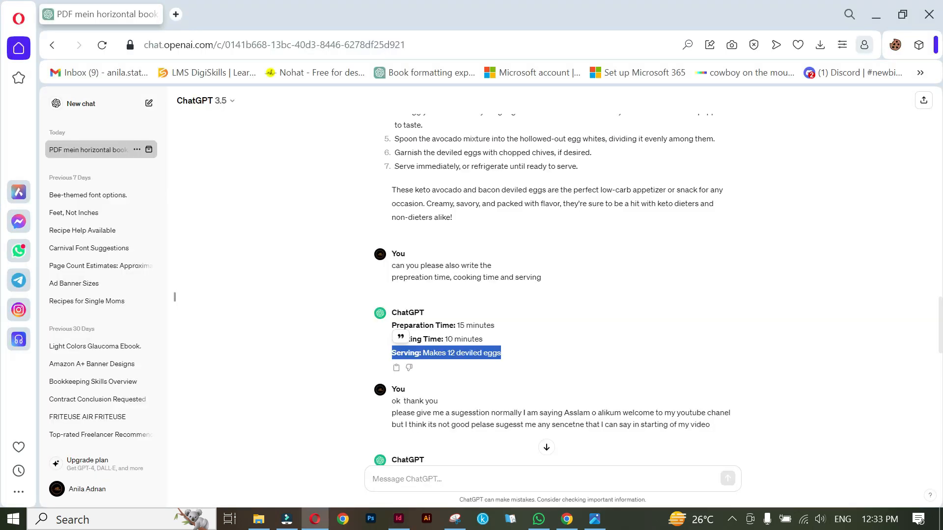
scroll(395, 292, up, 5)
drag(391, 178, 501, 280)
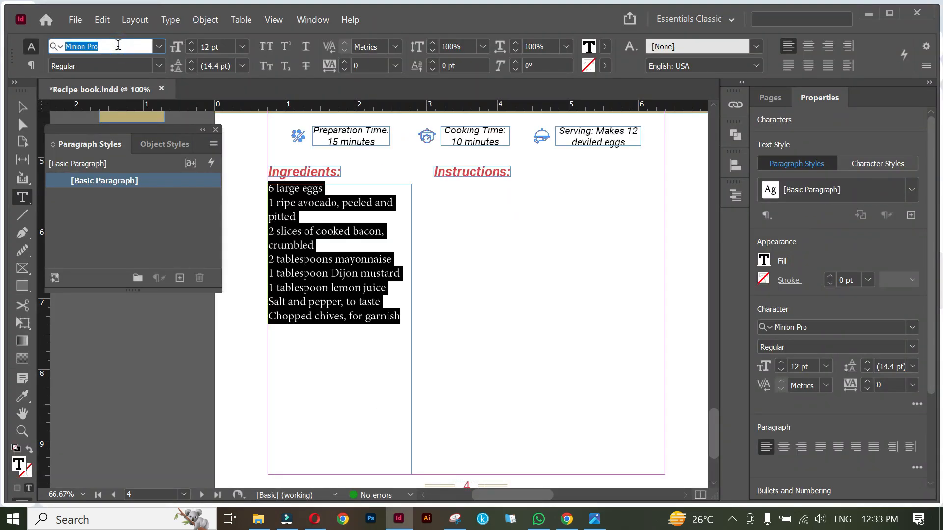
- Set the ingredient list to Roboto and turn it into a bulleted list
text(Roboto)
key(Return)
click(31, 66)
click(571, 47)
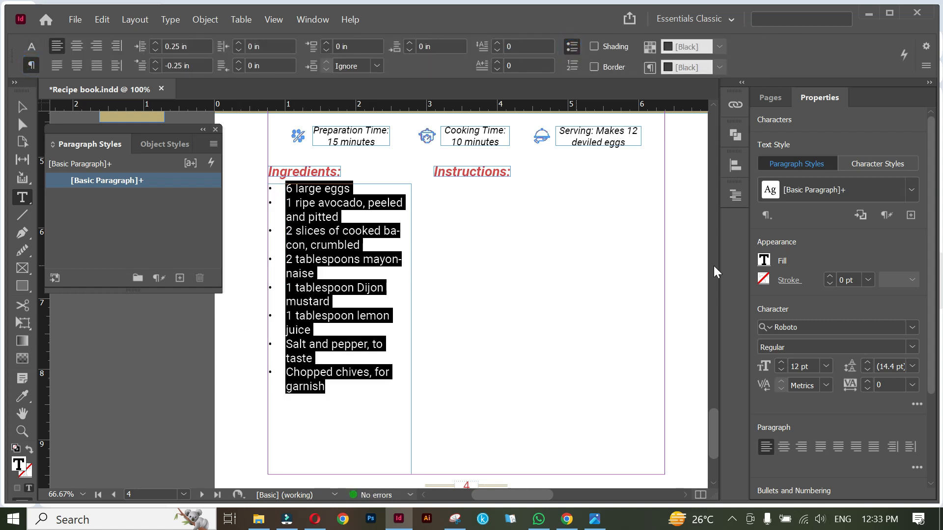
- Change the ingredient list's bullet character to the double-arrow » symbol
scroll(923, 319, down, 3)
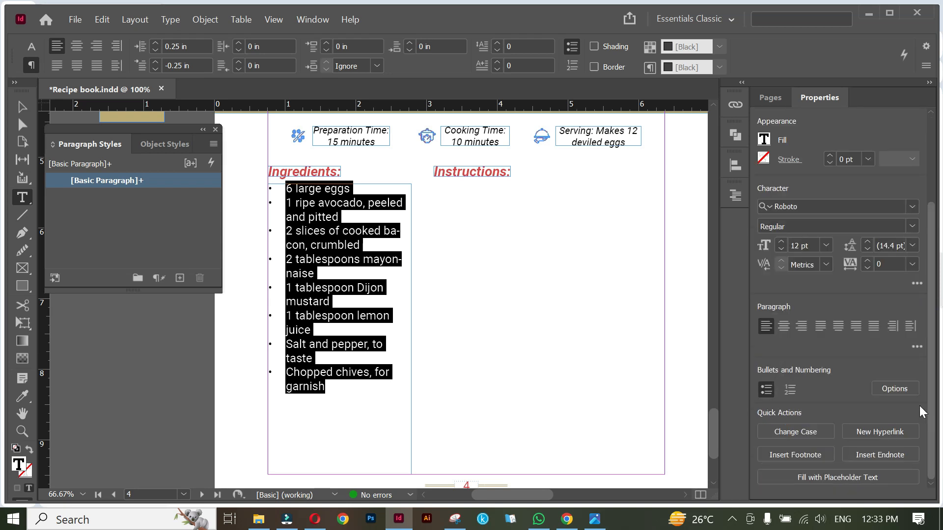
click(909, 391)
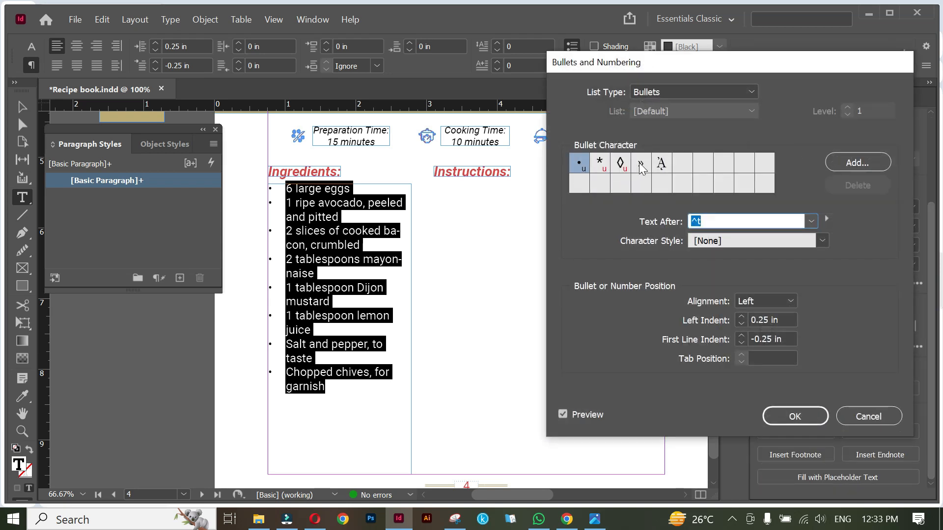
click(641, 163)
click(854, 163)
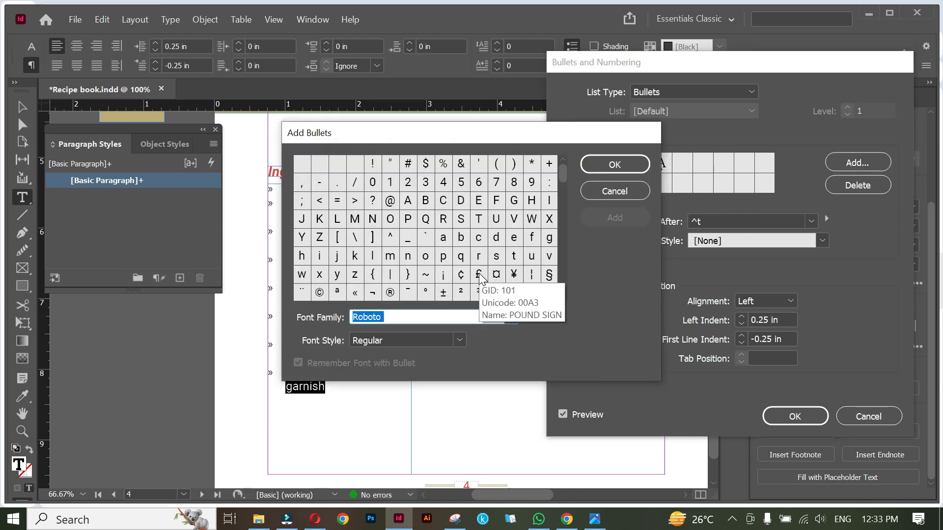
click(613, 191)
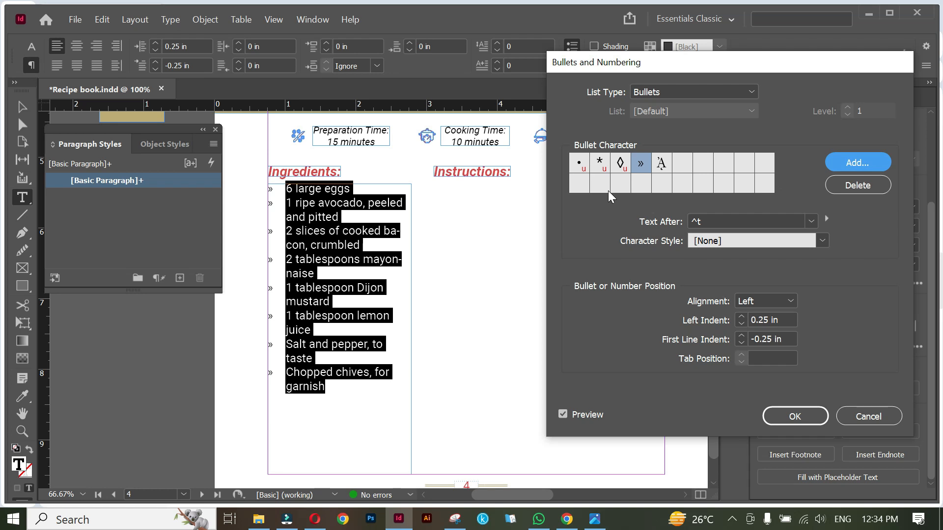
click(783, 413)
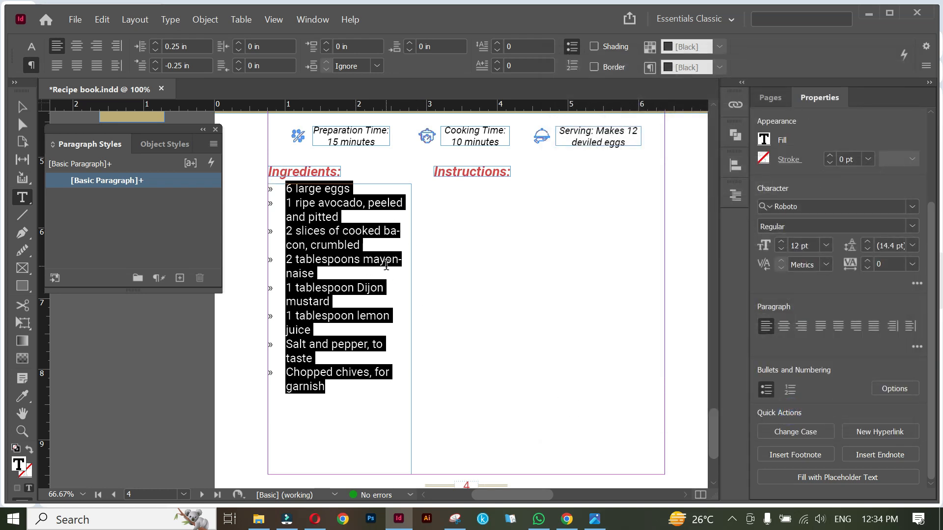
- Turn off hyphenation for the ingredient list
click(925, 67)
click(693, 310)
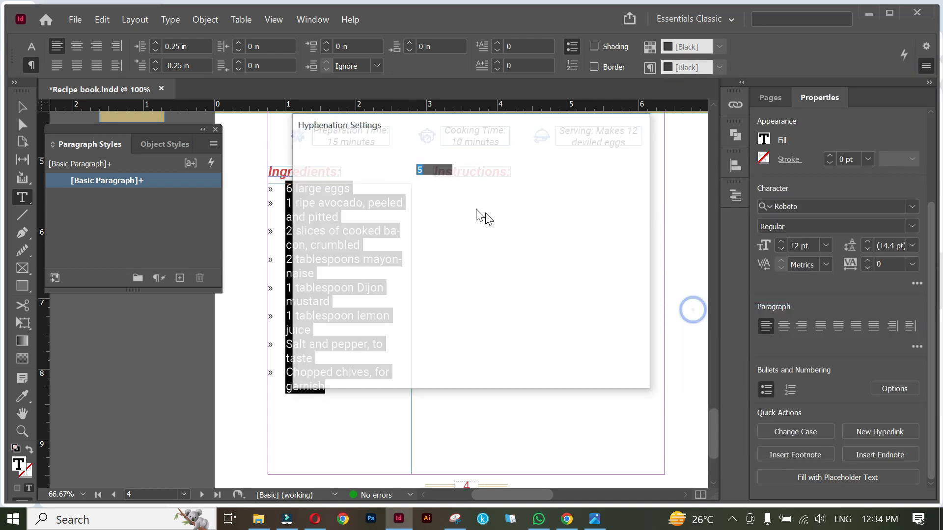
click(349, 154)
click(605, 155)
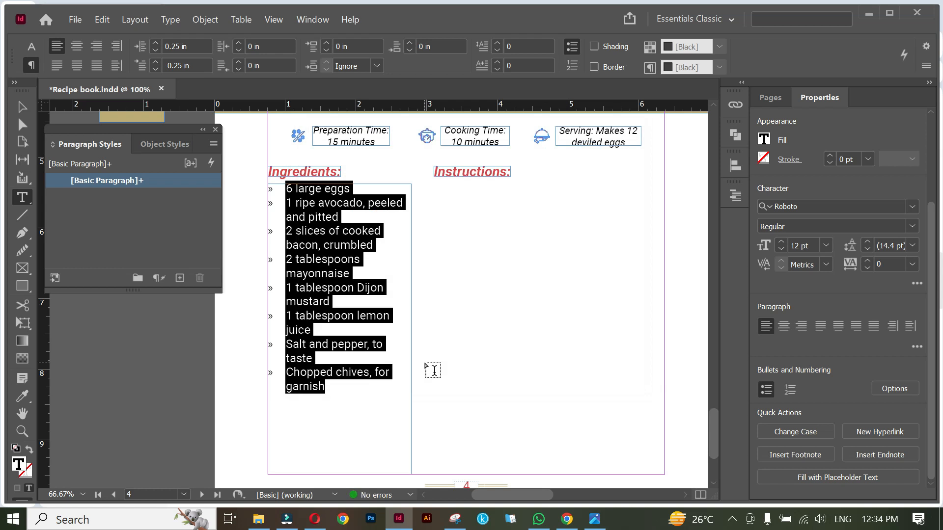
- Narrow the ingredient list's text frame to 1.925 in wide
key(Escape)
click(453, 326)
drag(422, 370, 415, 370)
click(345, 281)
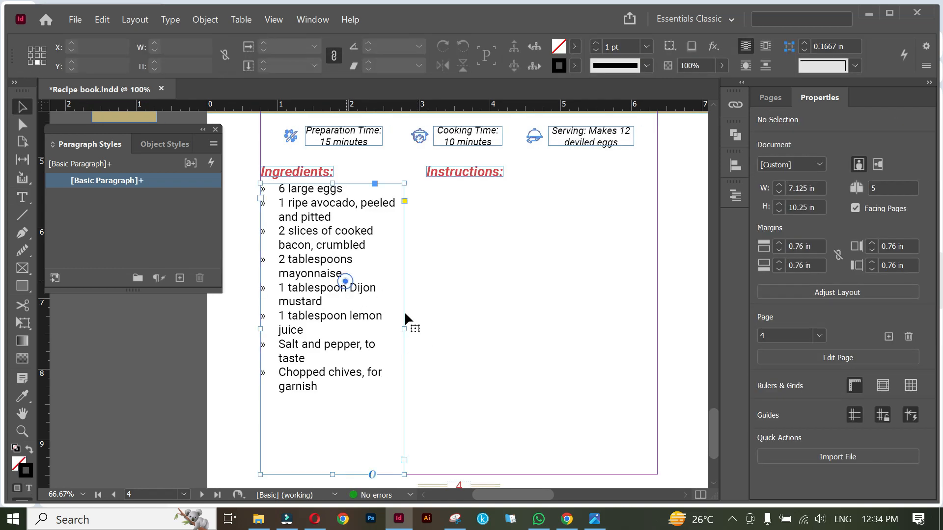
drag(404, 329, 432, 300)
- Duplicate the ingredient text frame beneath the "Instructions:" heading and widen the copy to the right margin
click(419, 320)
drag(328, 191, 479, 202)
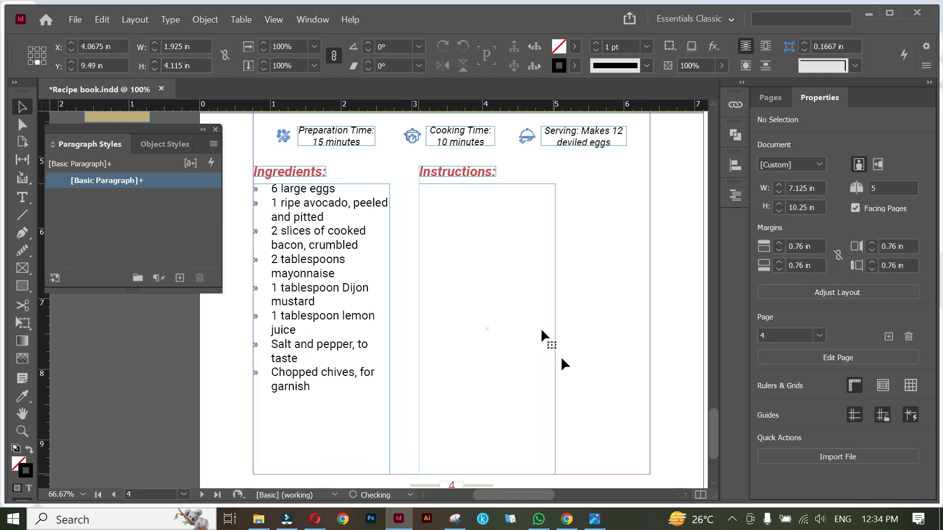
drag(554, 332, 649, 332)
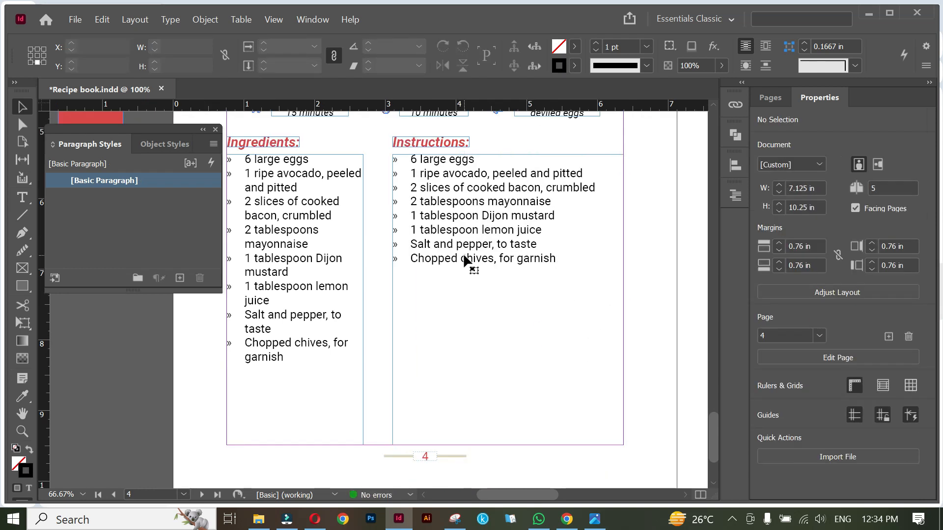
- Replace the text in the frame below "Instructions:" with the seven instruction steps copied from ChatGPT
double_click(464, 255)
key(ctrl+a)
key(alt+Tab)
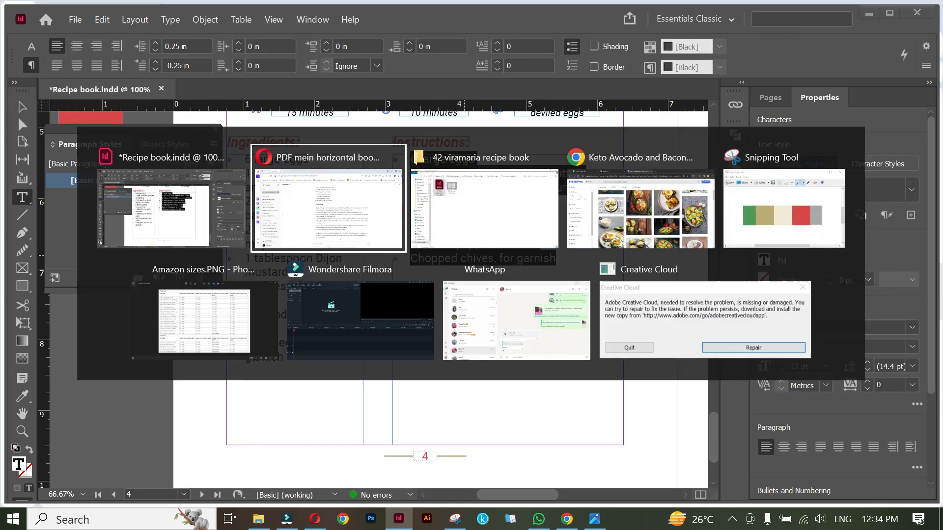
drag(394, 249, 590, 393)
key(ctrl+c)
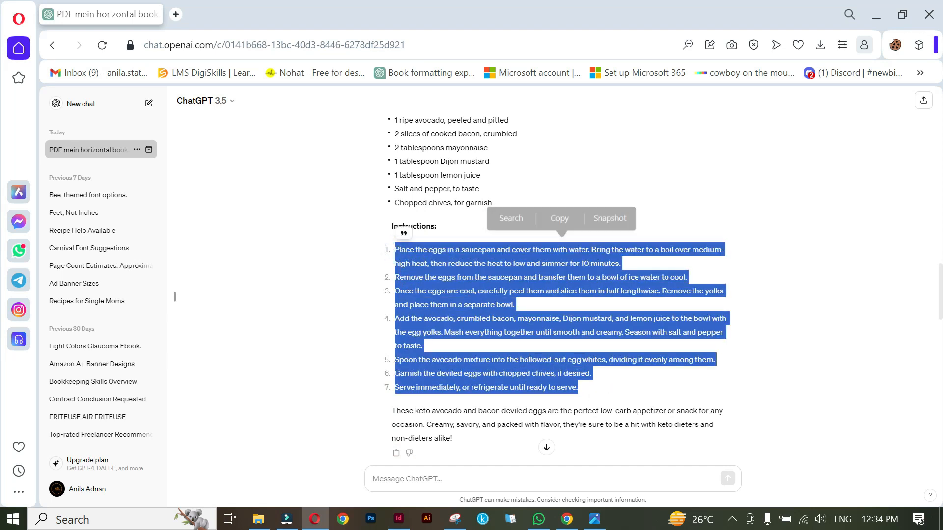
key(alt+Tab)
key(ctrl+v)
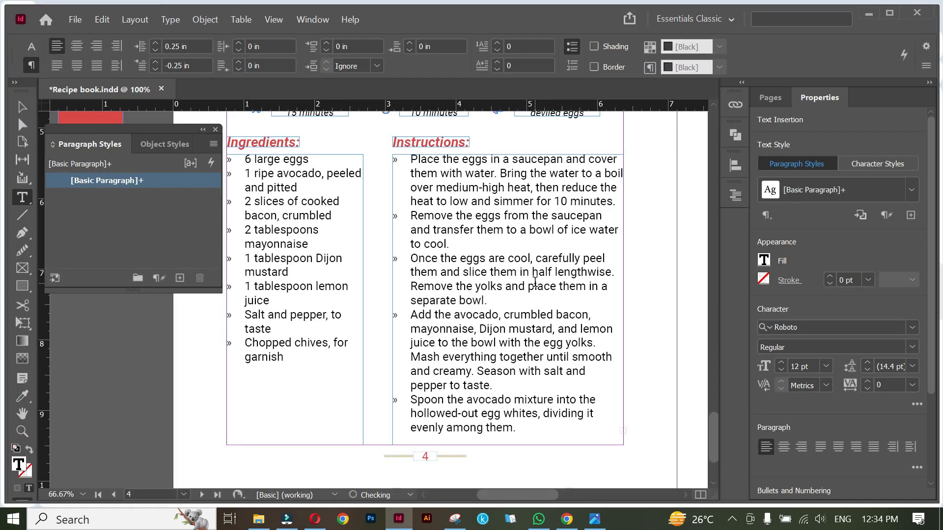
key(Escape)
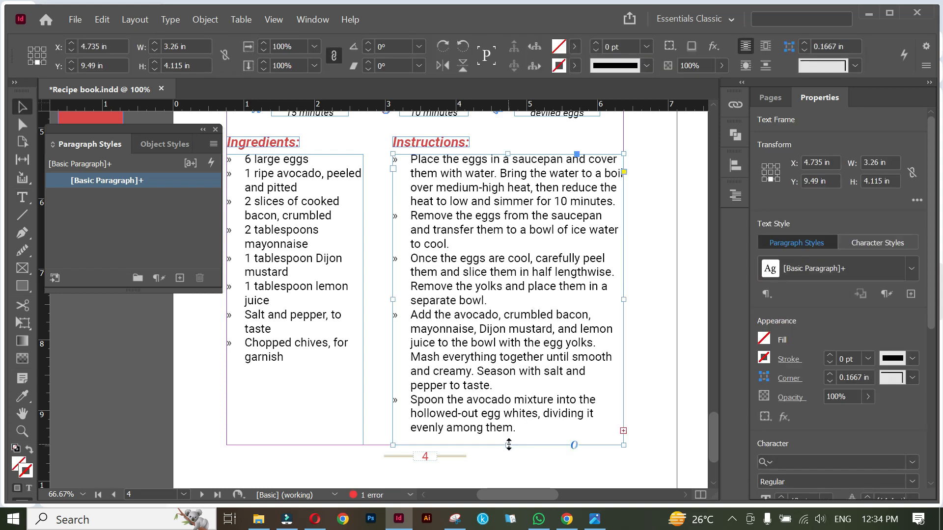
- Fit the instructions frame's height to its content so that all the text shows
double_click(508, 445)
scroll(640, 360, down, 3)
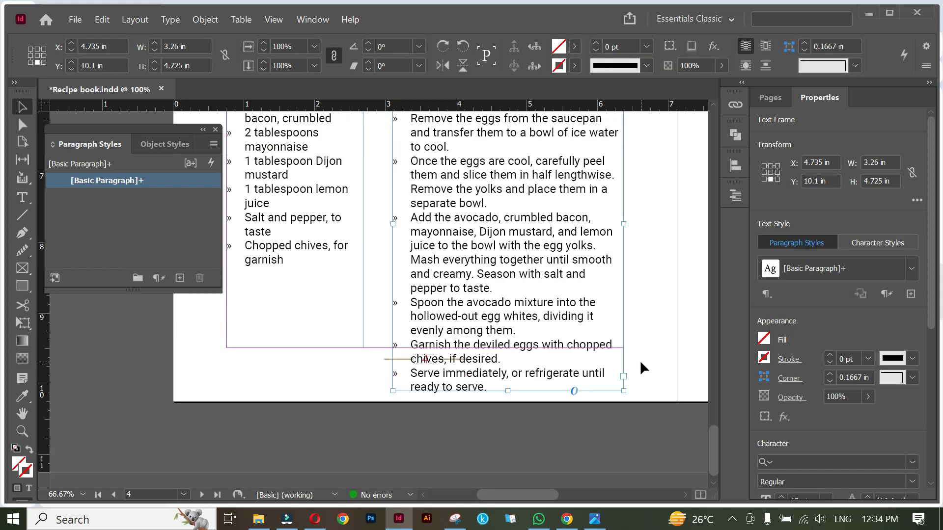
scroll(640, 360, up, 2)
key(alt)
drag(642, 325, 622, 344)
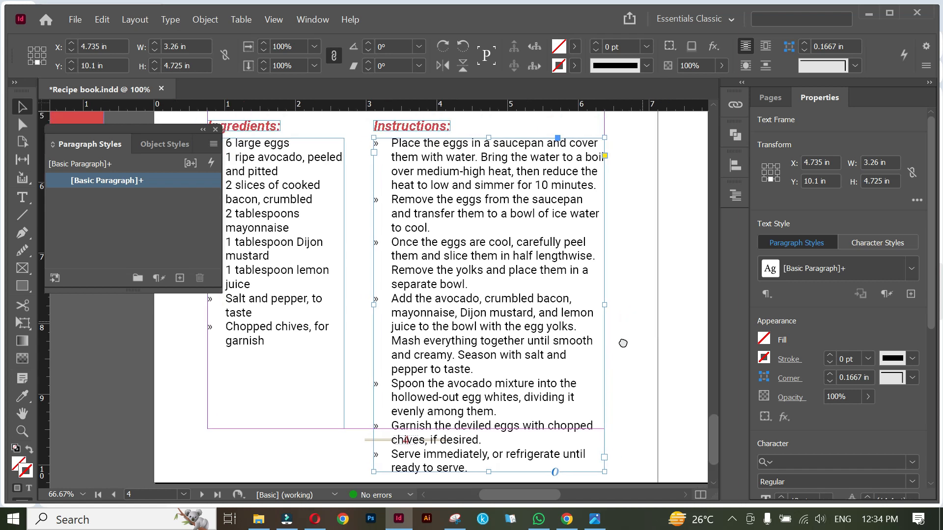
- Justify all the instruction text with the last line aligned left
double_click(530, 338)
key(ctrl+a)
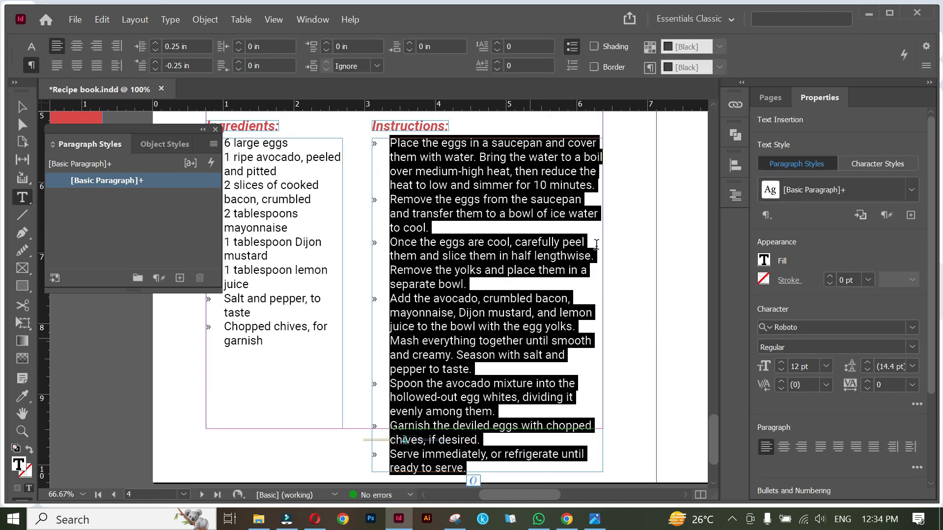
click(57, 66)
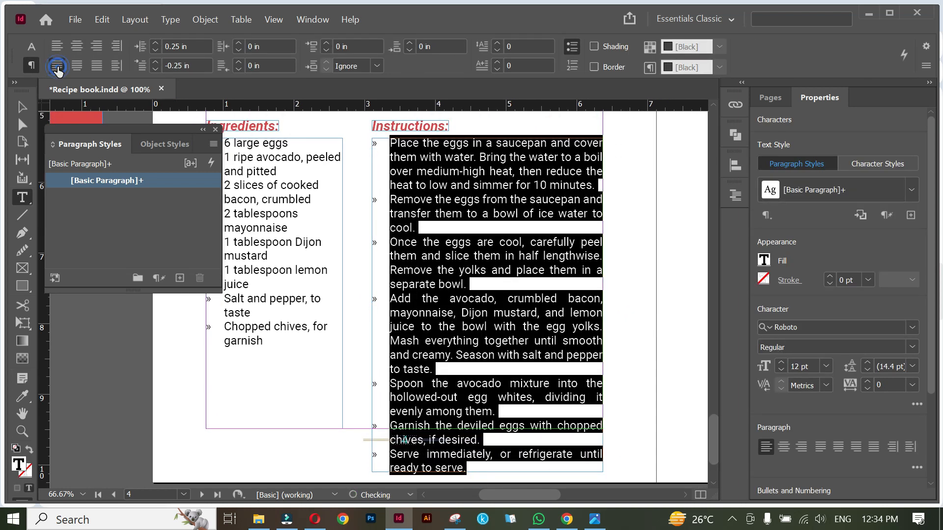
key(Escape)
- Move the "Instructions:" heading and its text off page 4 onto the facing page
key(ctrl+minus)
drag(640, 279, 614, 287)
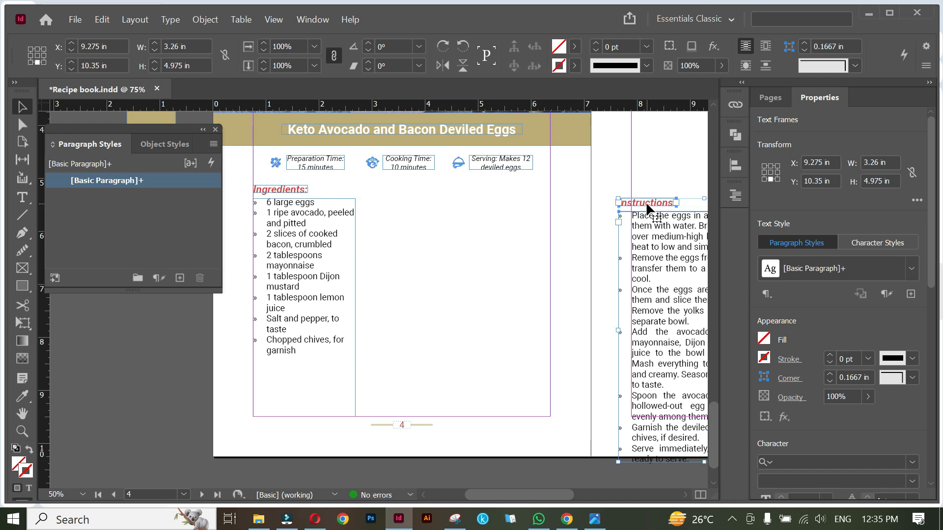
click(452, 291)
- Shorten the ingredient frame to 1.33 in high and flow its overset text into a second frame 2.12 in wide beside it
click(315, 271)
drag(302, 417, 309, 269)
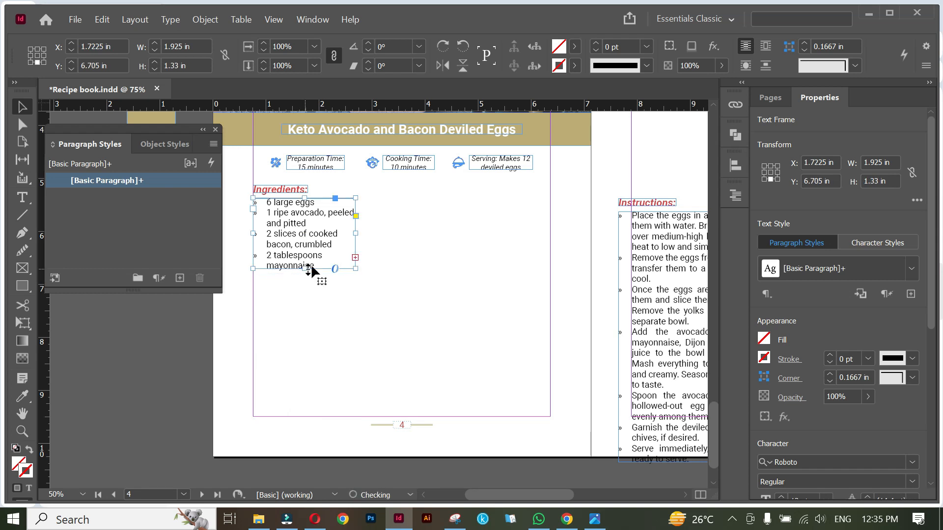
click(355, 257)
drag(366, 198, 478, 269)
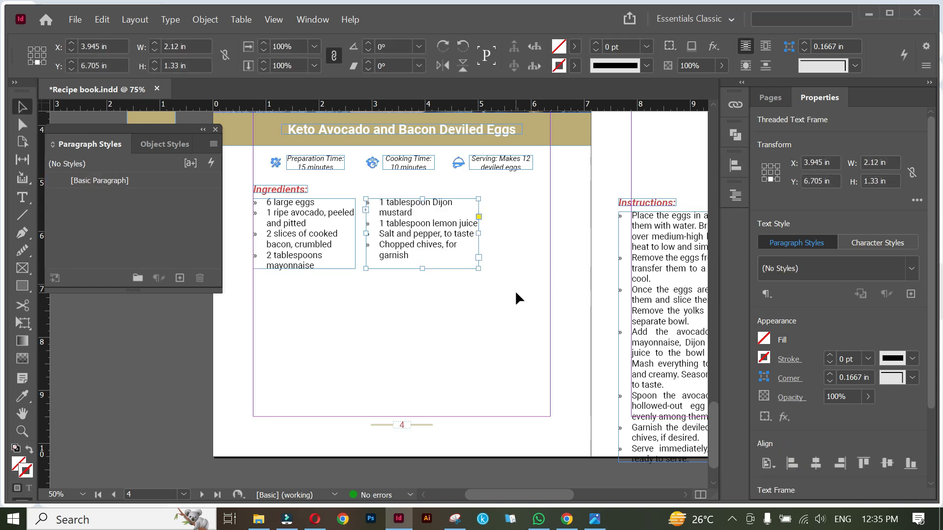
click(516, 293)
- Place the "Instructions:" heading and text below the ingredients on page 4, widen the text frame to 5.605 in, and preview the page
drag(633, 207, 267, 283)
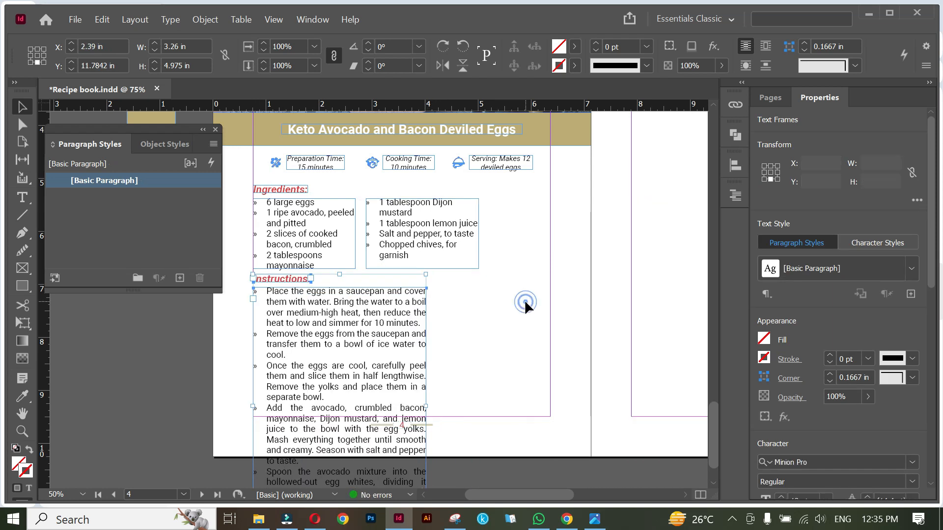
click(524, 300)
scroll(520, 300, down, 1)
drag(430, 388, 549, 374)
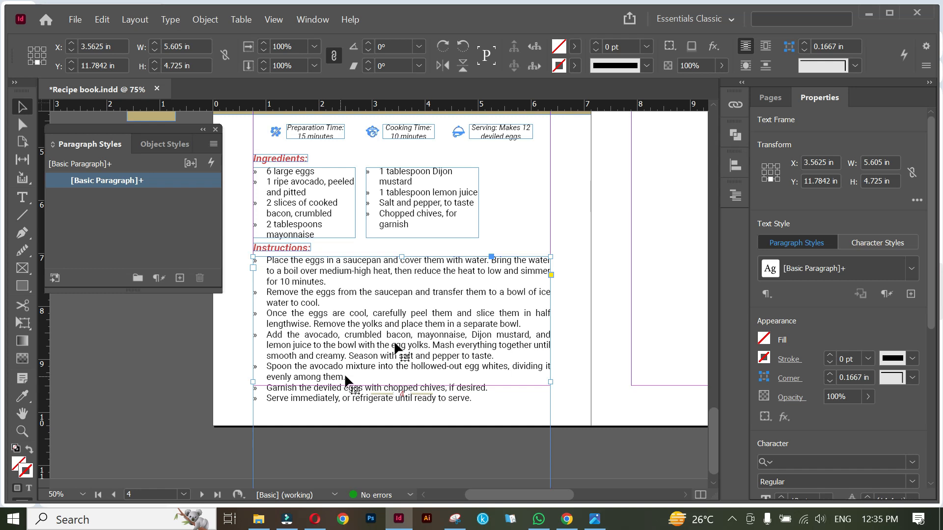
click(566, 205)
key(w)
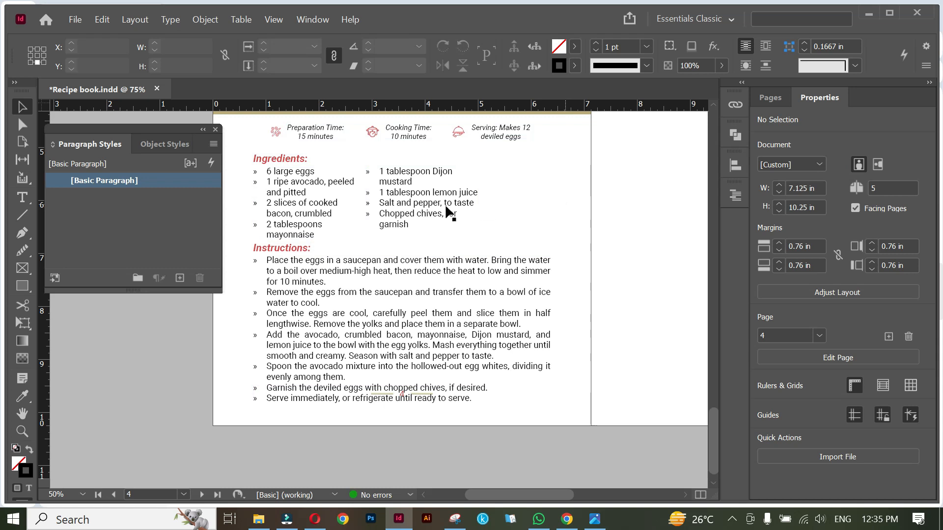
key(w)
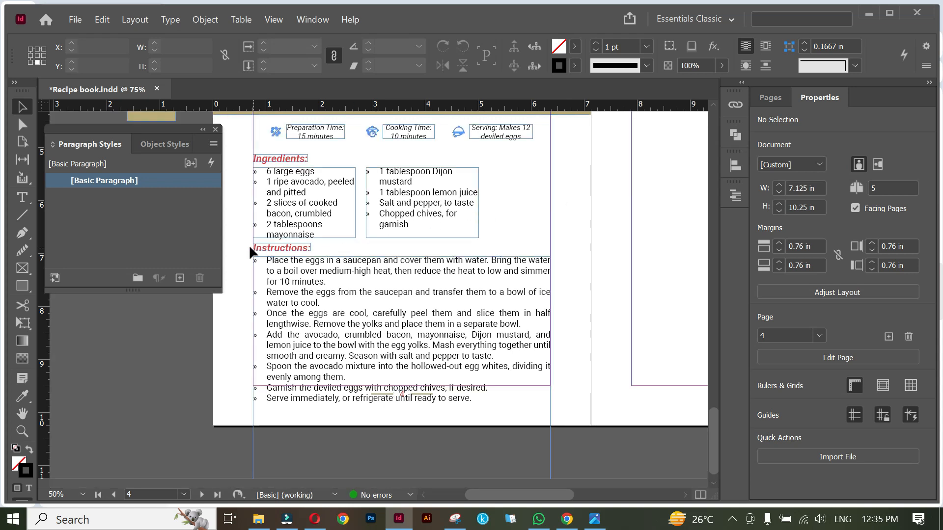
- Move the instructions block slightly down and shift the second ingredient column to the right
click(284, 268)
click(311, 248)
click(400, 198)
drag(398, 185, 435, 186)
- Widen the first ingredient column to 2.22 in, shift the second column slightly right, and stretch it to the right margin
click(343, 196)
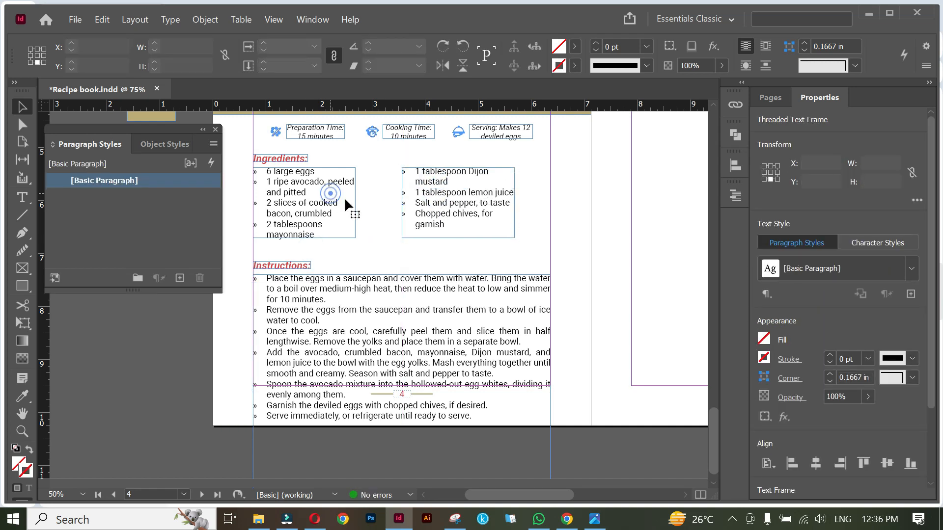
drag(355, 202, 370, 204)
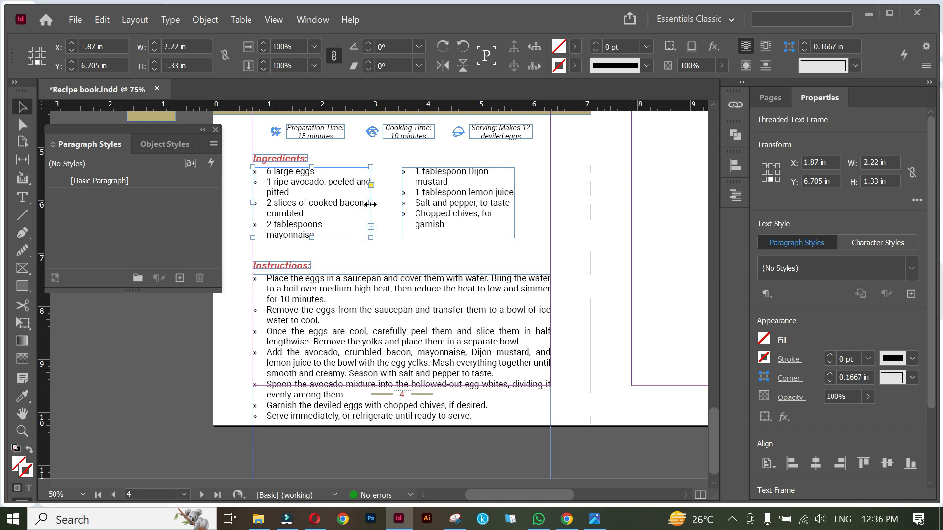
click(346, 251)
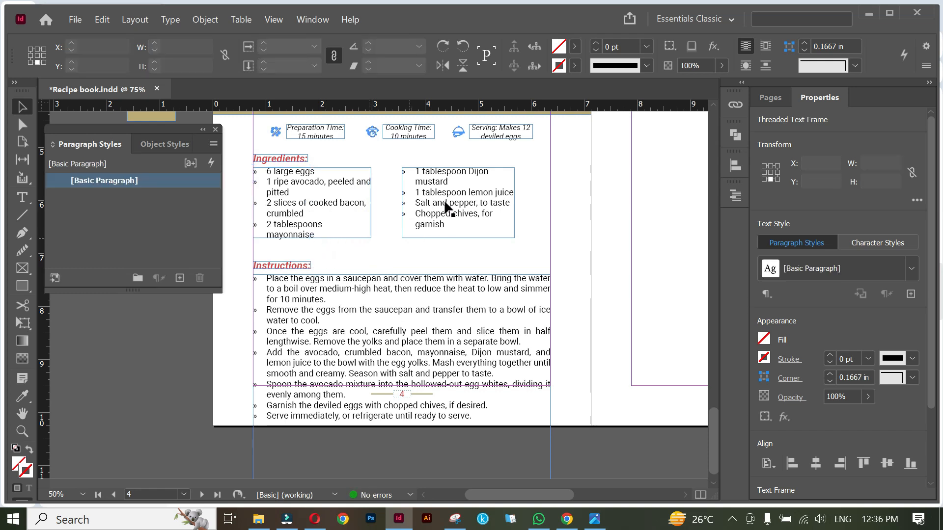
click(439, 193)
drag(439, 194, 448, 194)
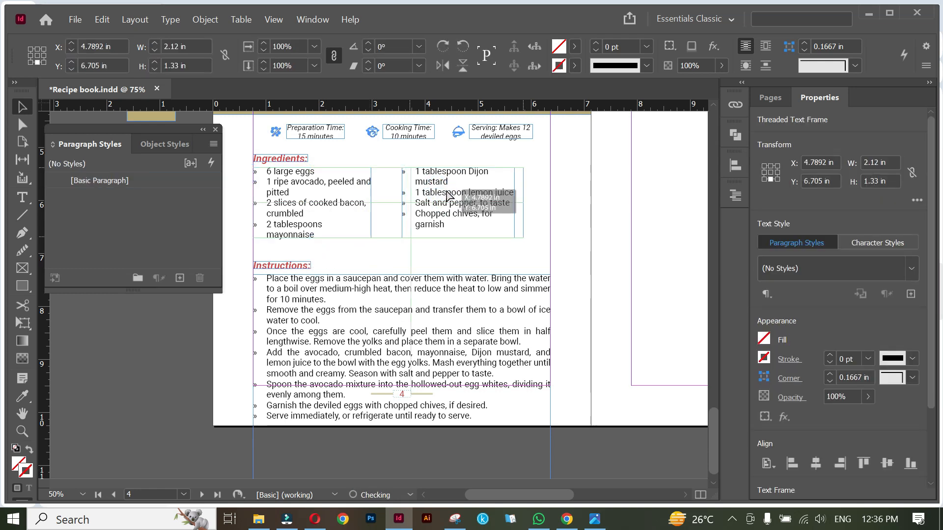
drag(523, 202, 550, 202)
- Widen the first ingredient column to 2.705 in and shorten both column frames so the list splits after the bacon item
click(366, 211)
drag(371, 205, 394, 204)
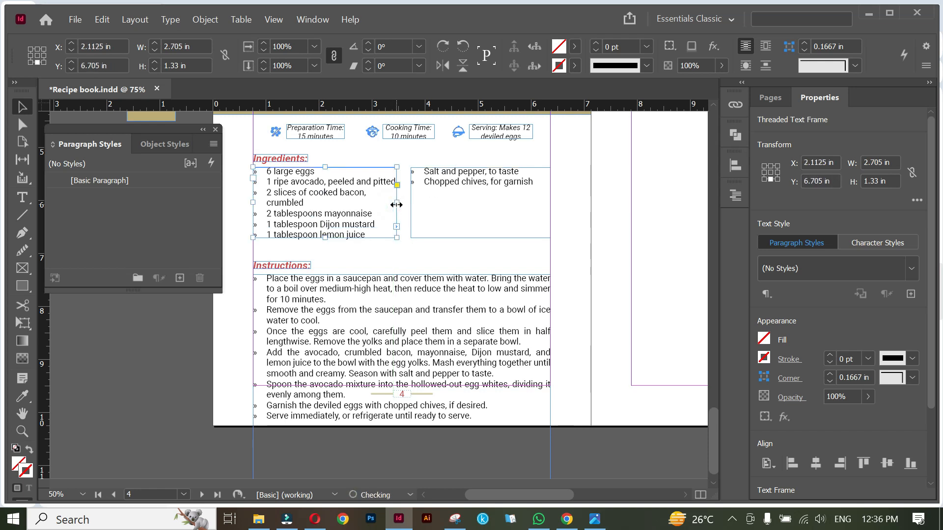
drag(324, 237, 325, 216)
click(479, 238)
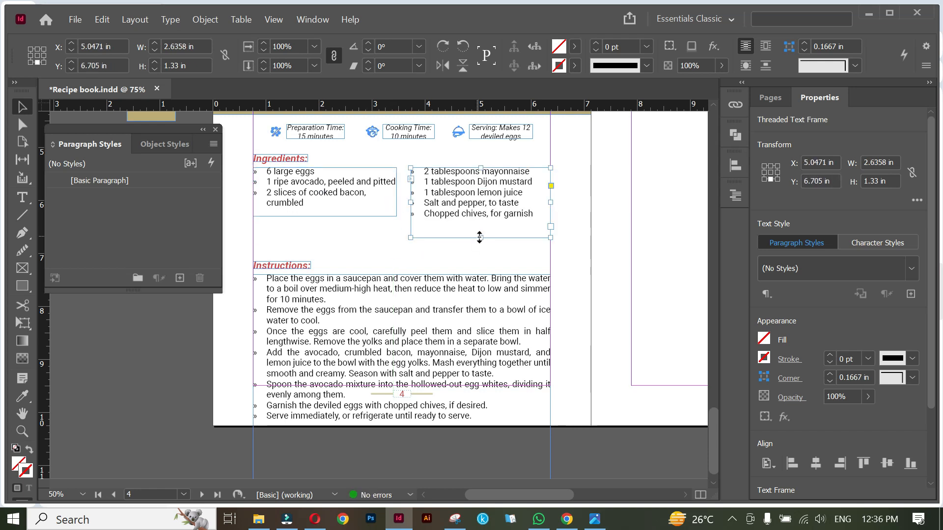
double_click(479, 237)
- Move the "Instructions:" heading and text up close below the ingredient columns and fit the text frame to its content
click(261, 253)
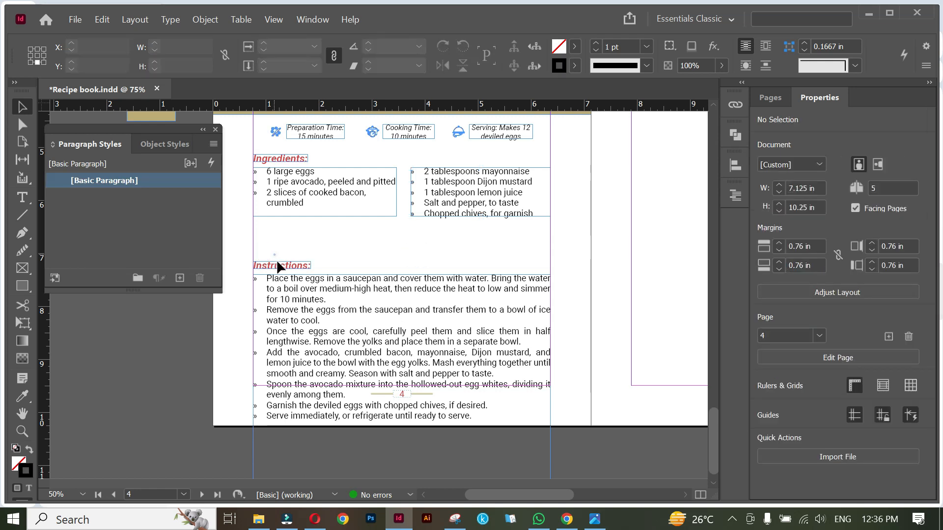
click(295, 265)
drag(295, 244, 297, 234)
click(599, 309)
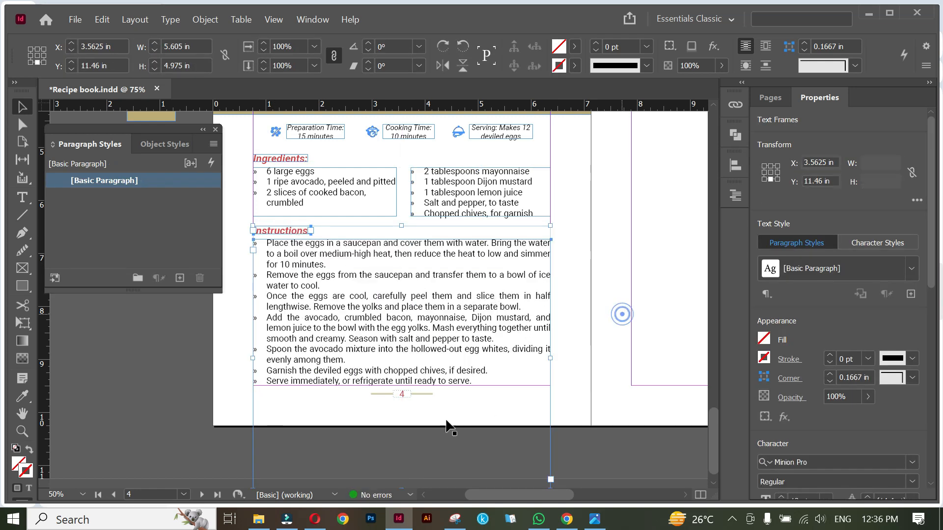
scroll(432, 422, down, 1)
double_click(402, 472)
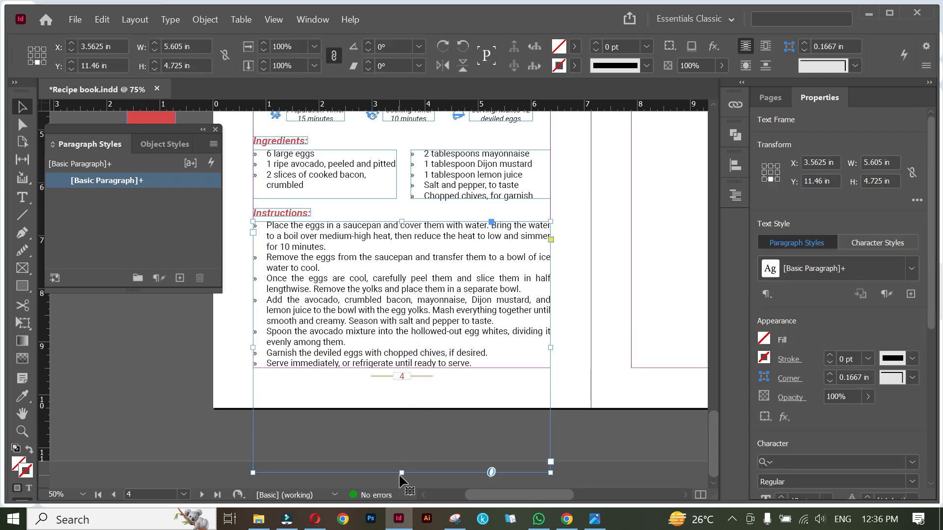
click(572, 334)
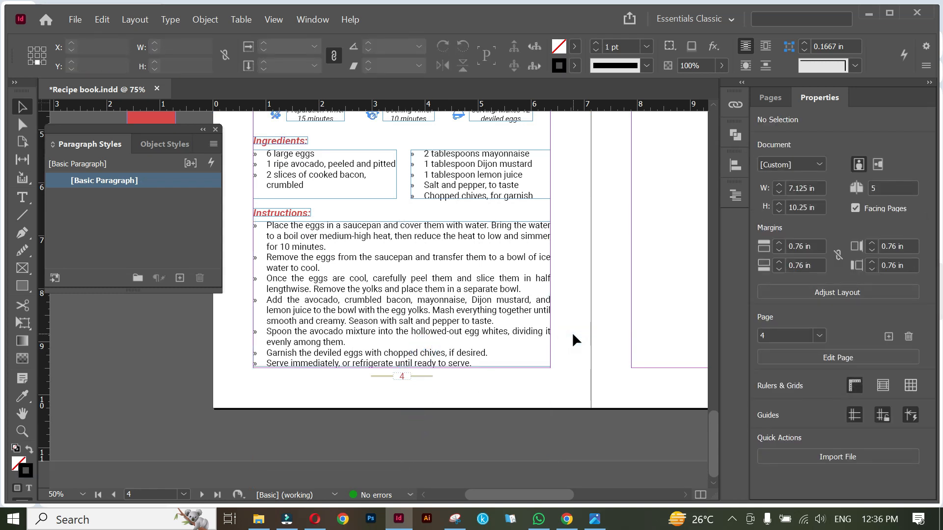
scroll(572, 335, up, 2)
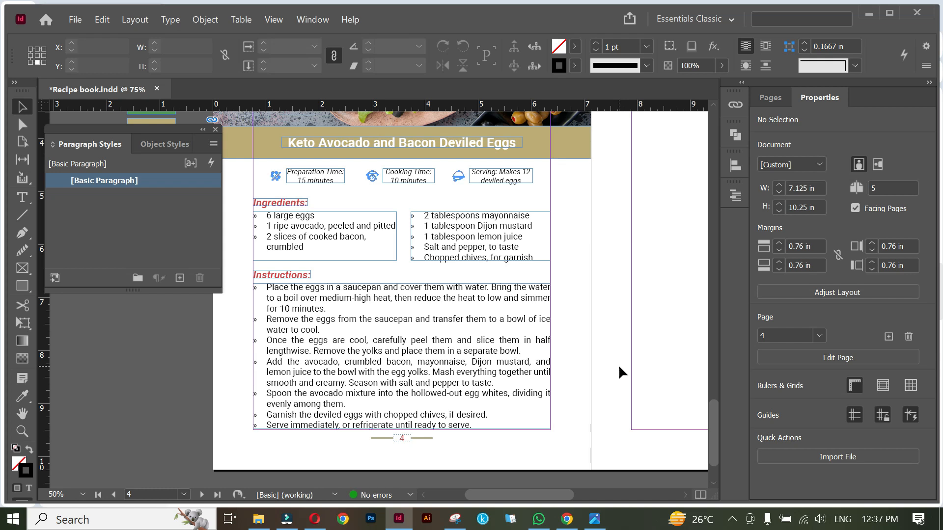
key(ctrl+minus)
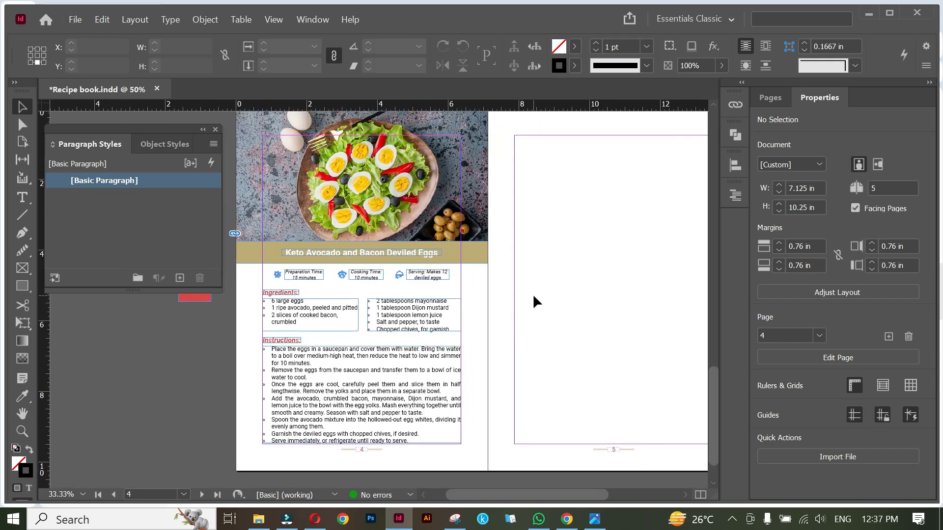
scroll(533, 297, up, 1)
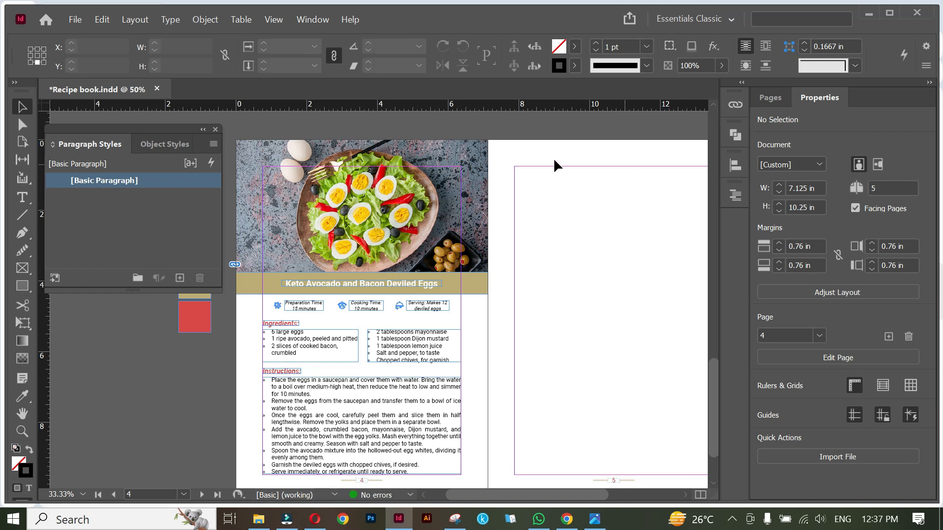
drag(599, 220, 570, 218)
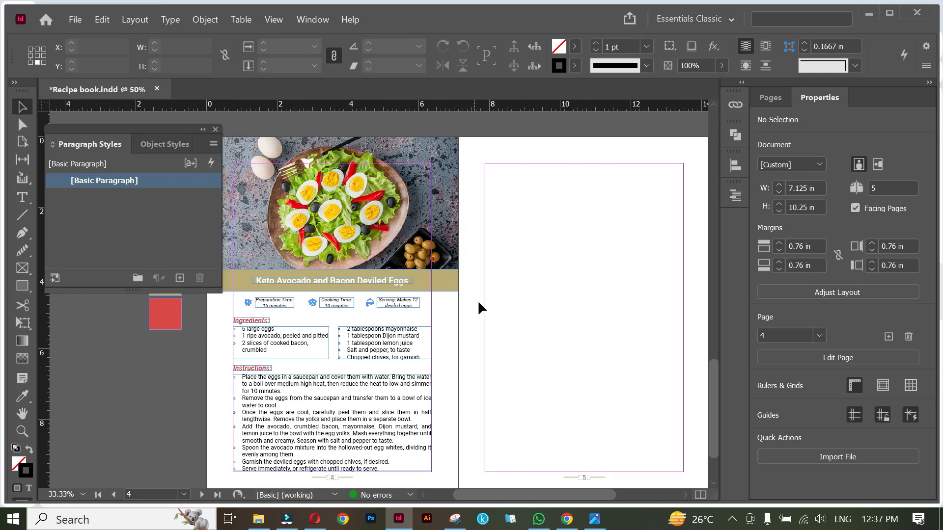
click(482, 264)
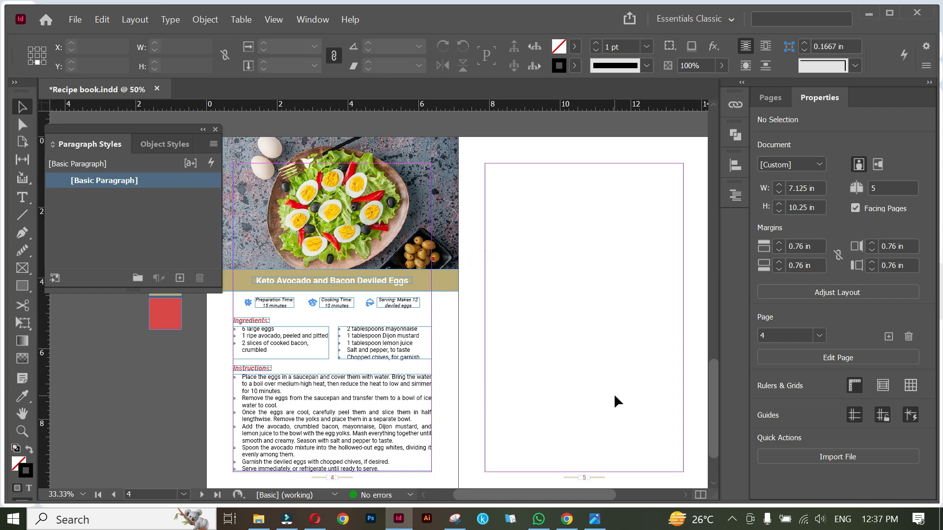